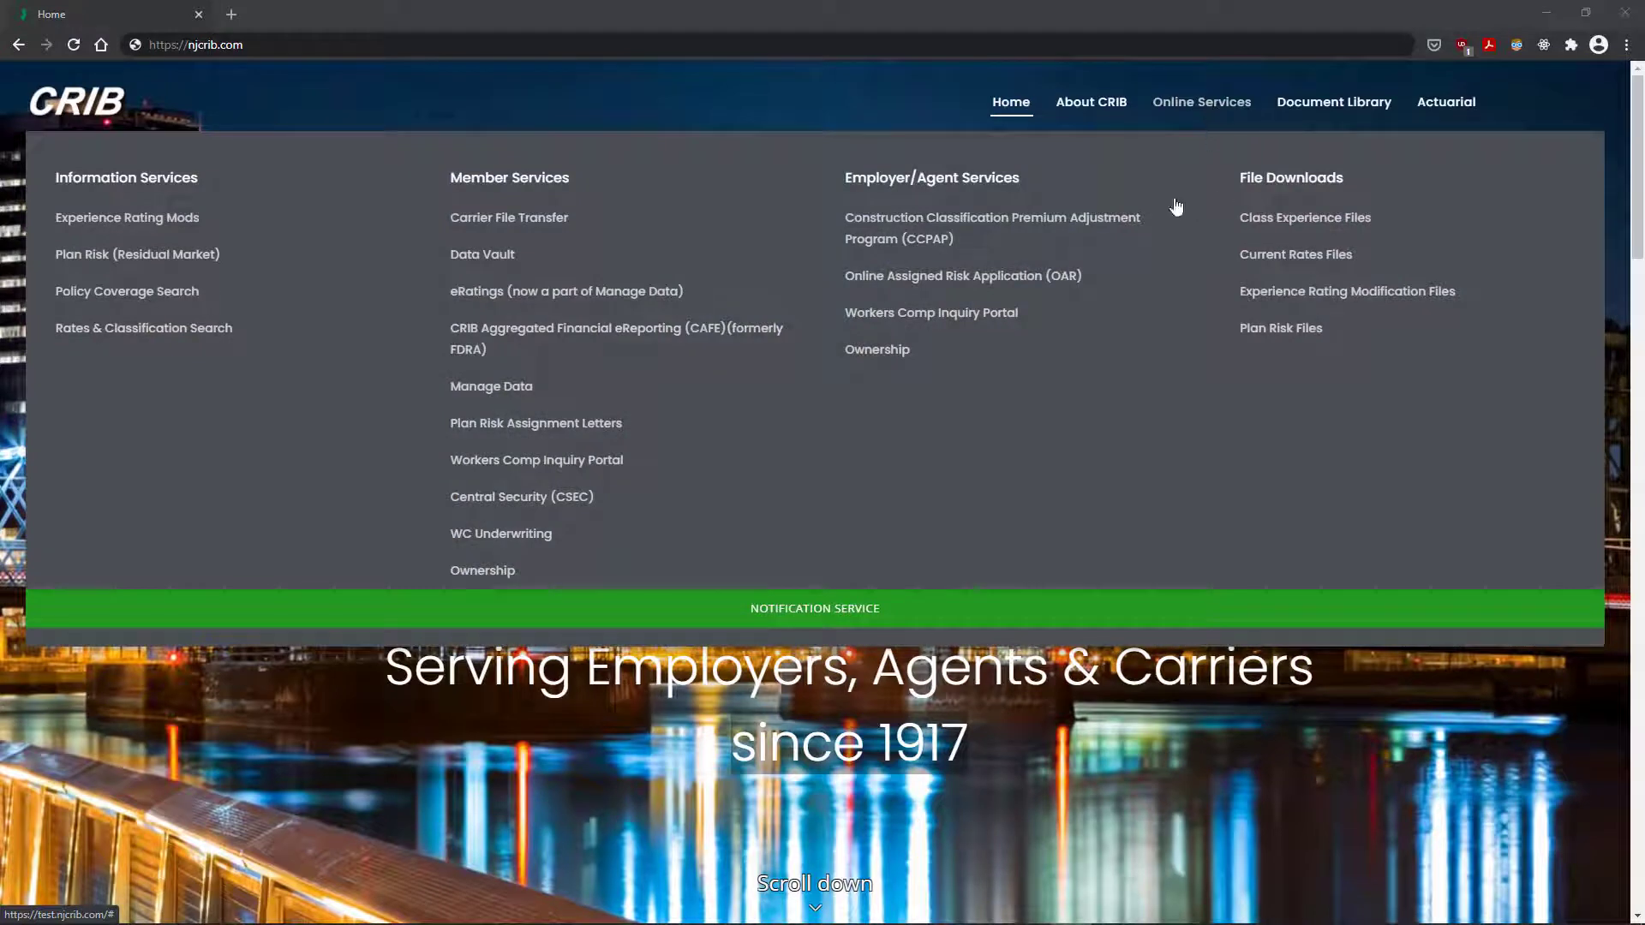
Step: Open the CAFE page, look through its forms, instructions and notifications, then open CAFE Login
click(590, 343)
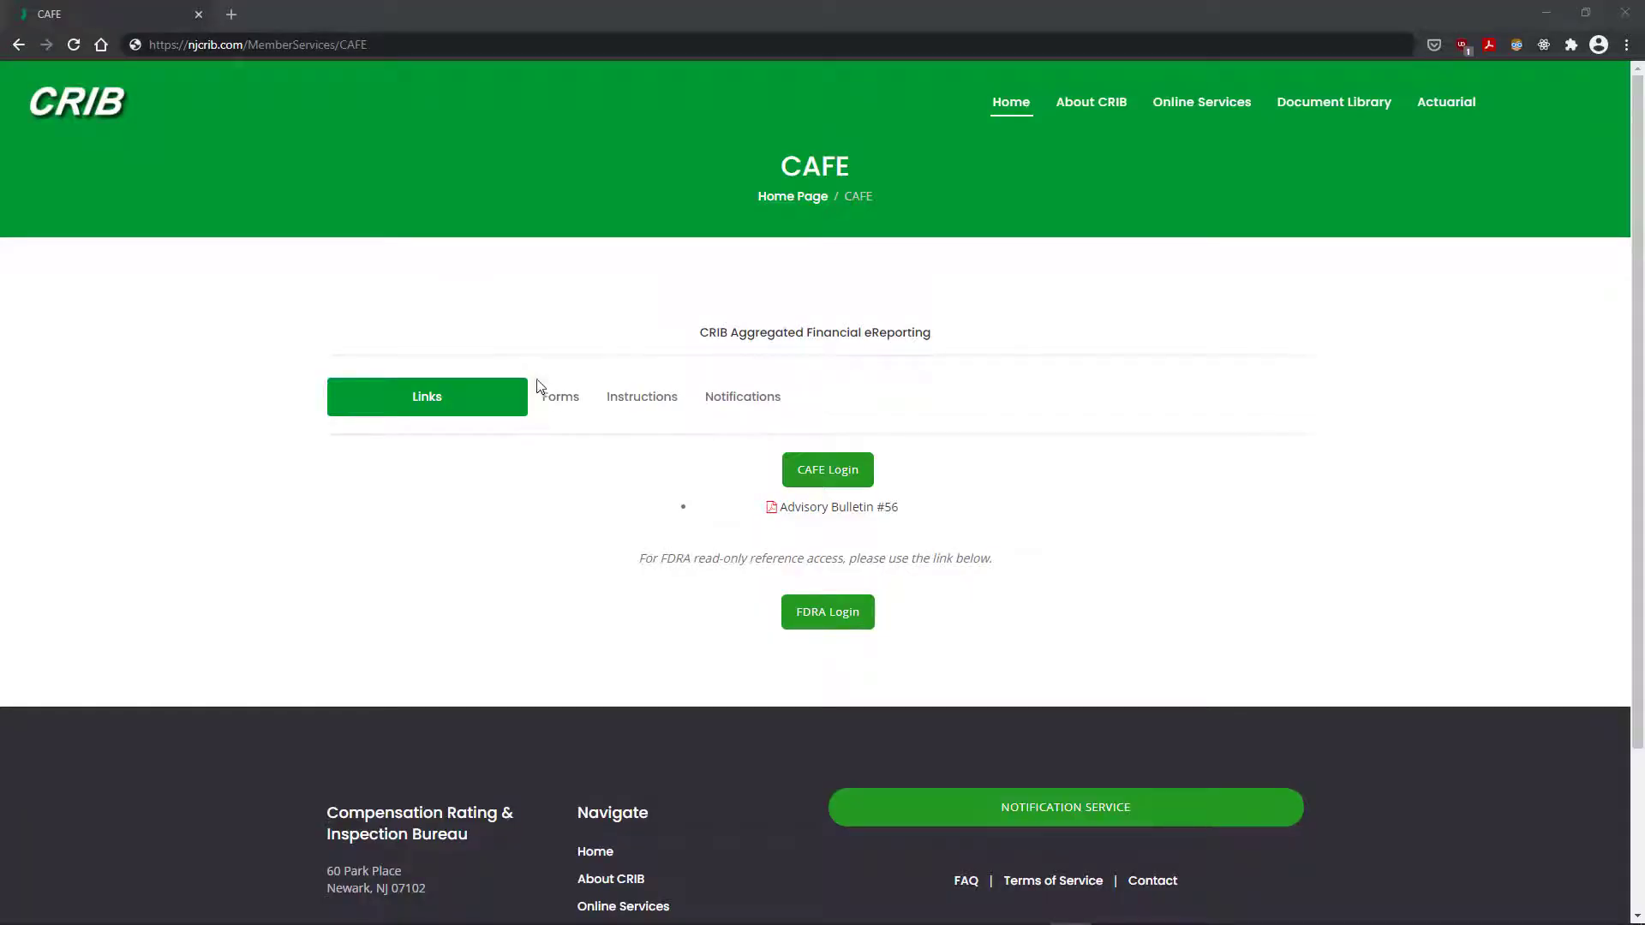
click(557, 400)
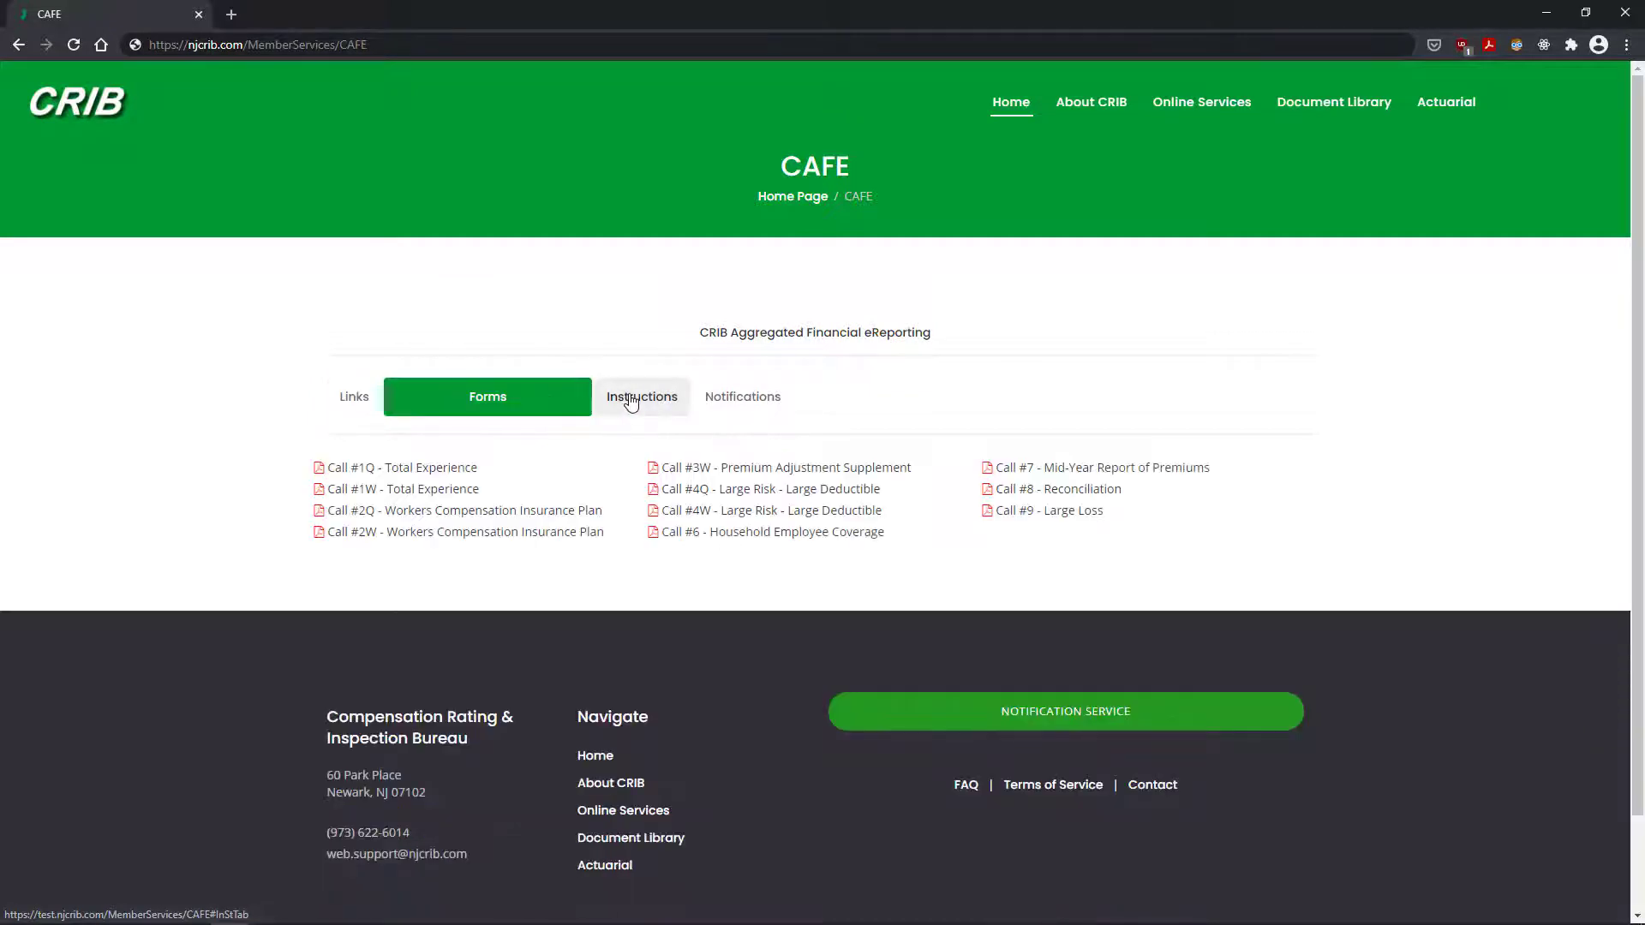
click(631, 401)
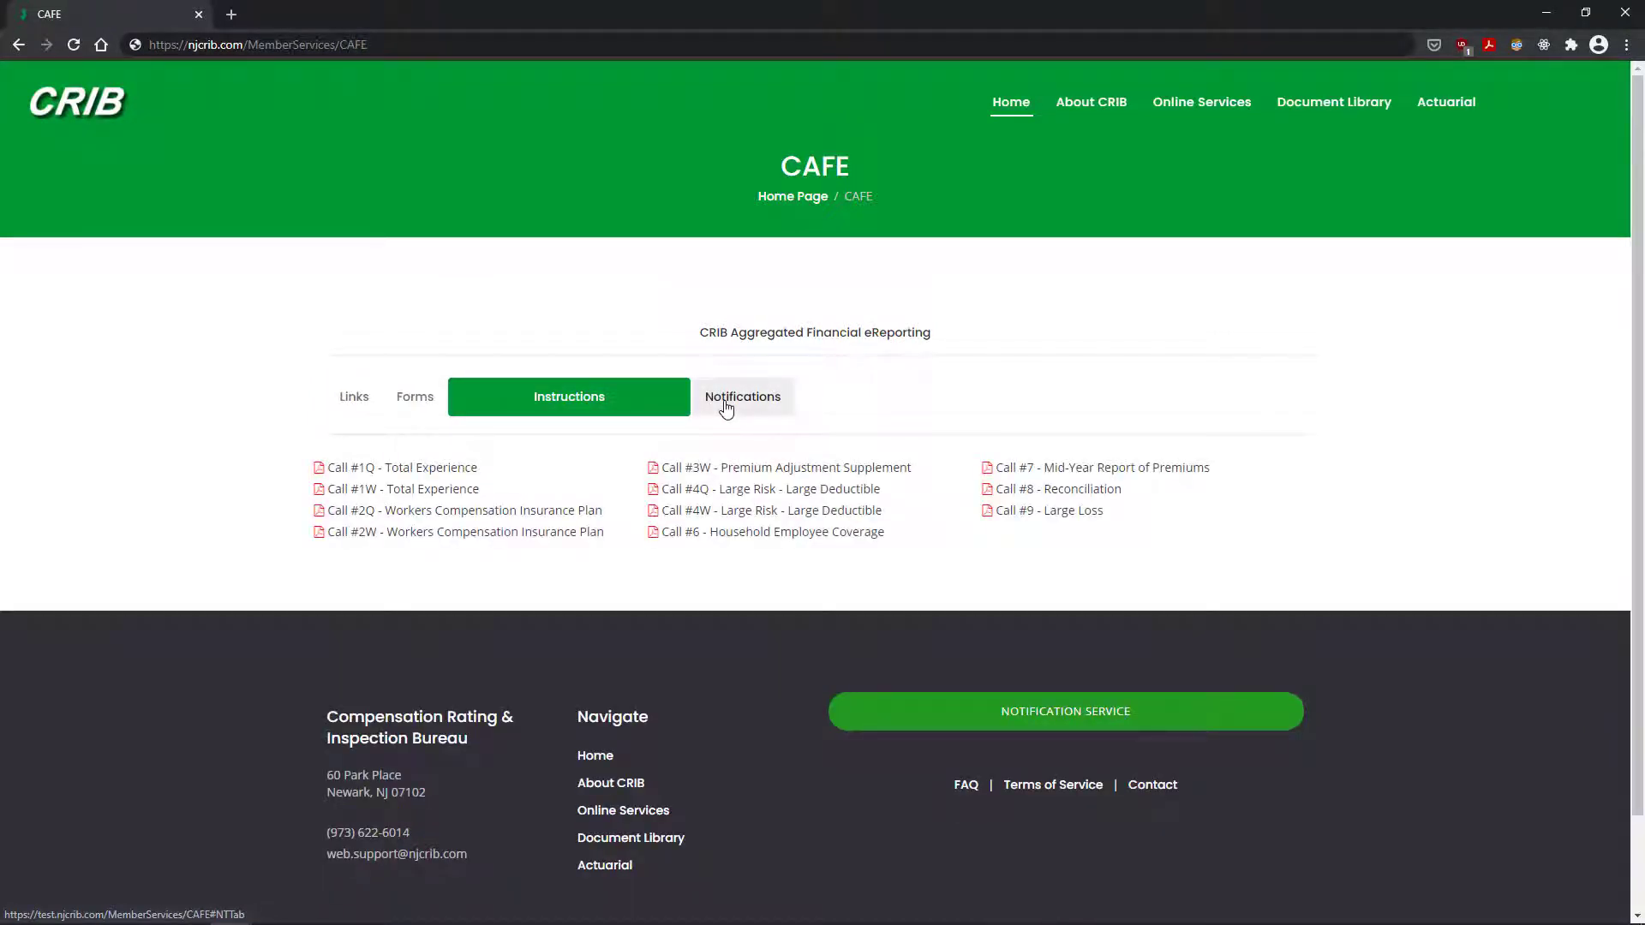
click(726, 407)
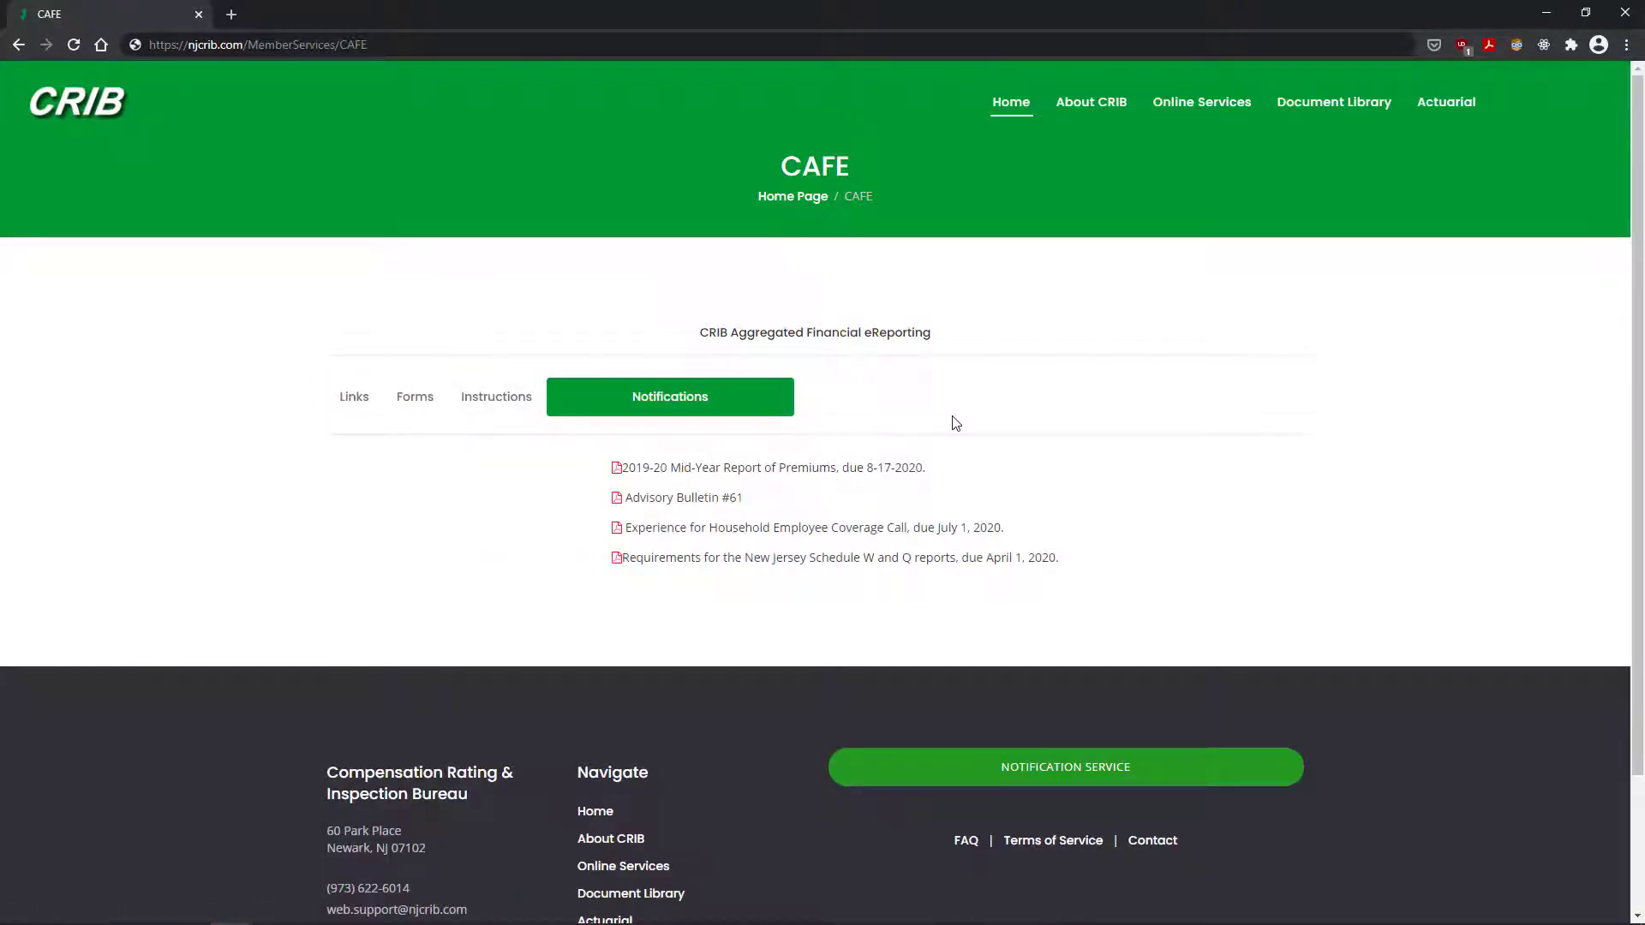
click(340, 394)
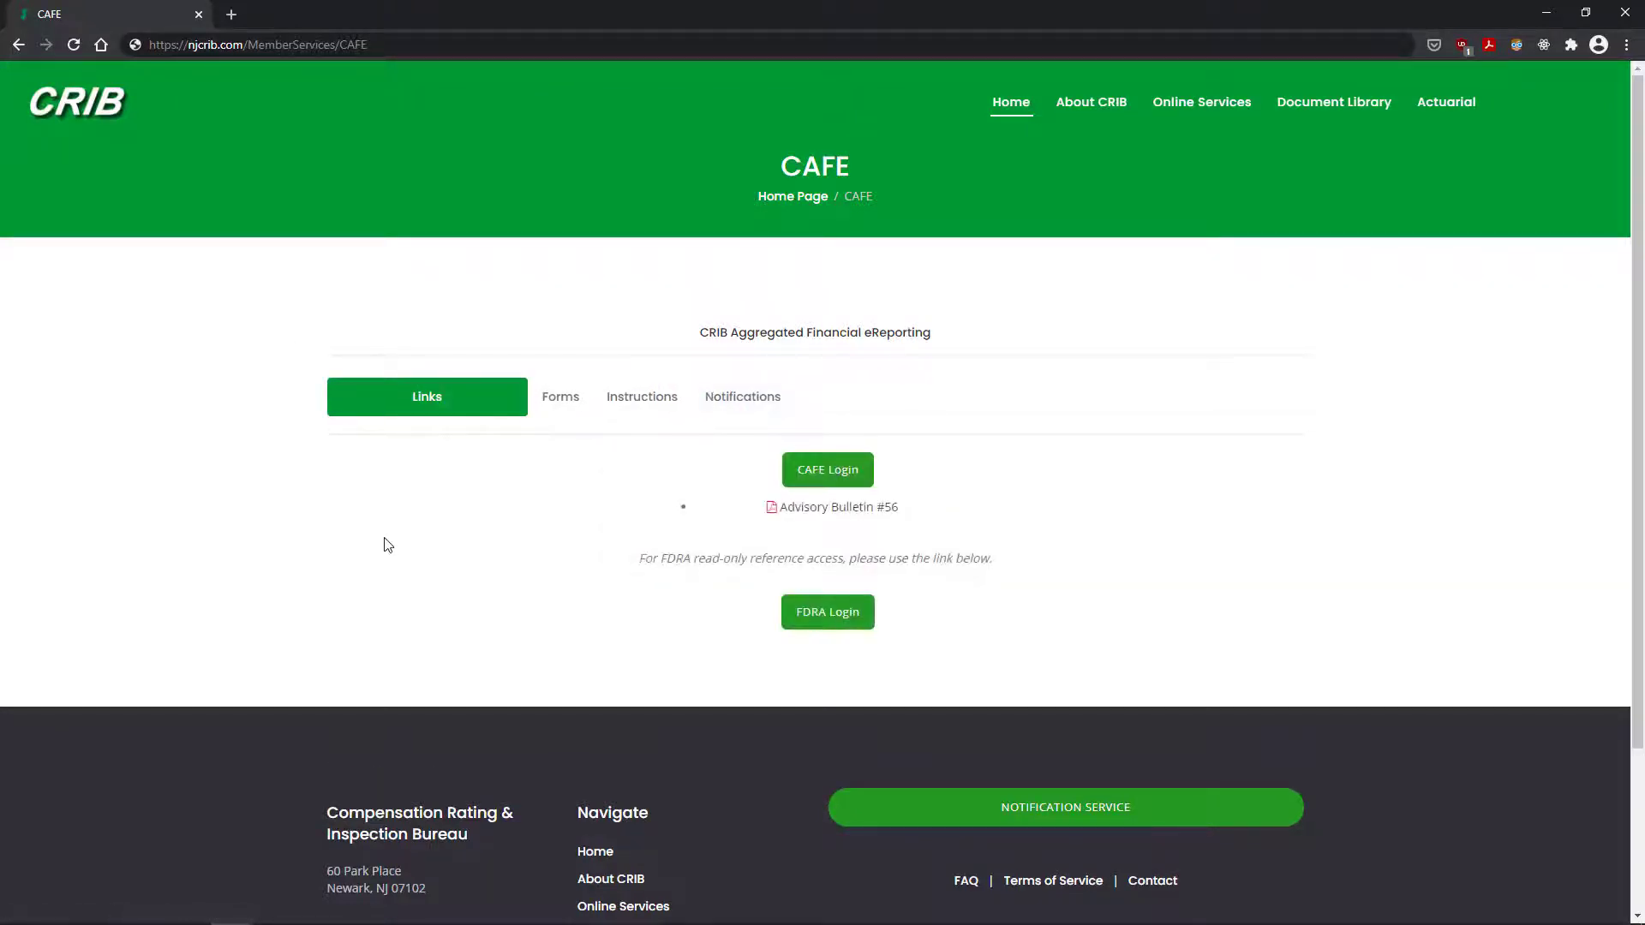
click(827, 469)
Step: Sign in with the test user name and password, then launch Aggregate Financial eReporting
click(718, 263)
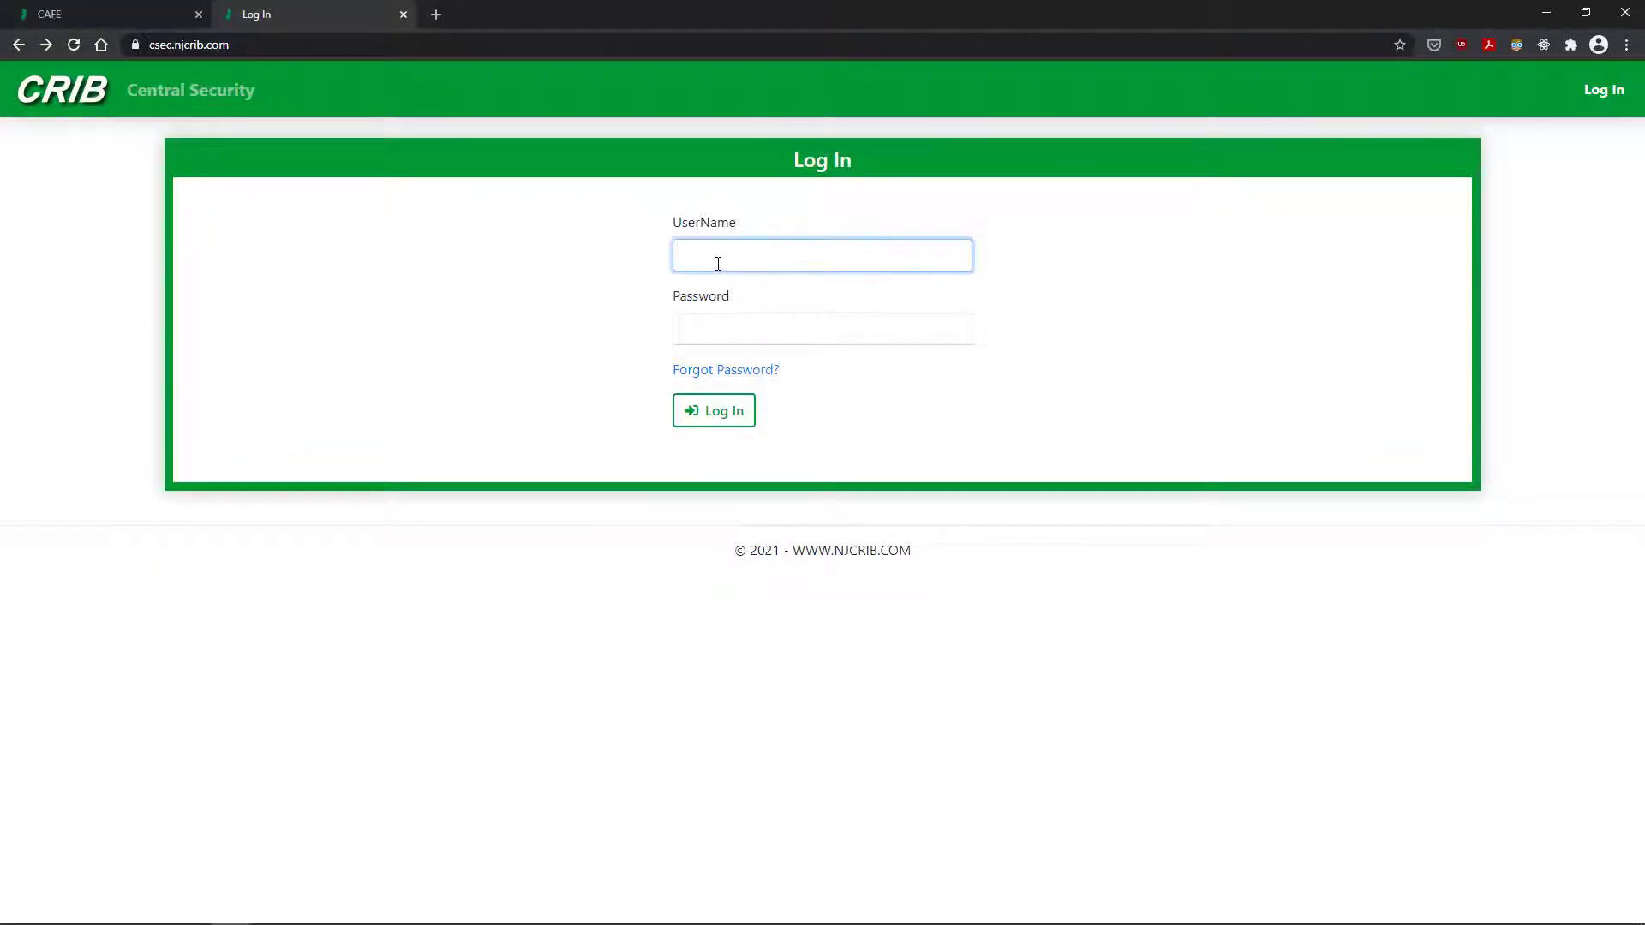
text(testcafetutorial)
key(Tab)
text(••••••••••)
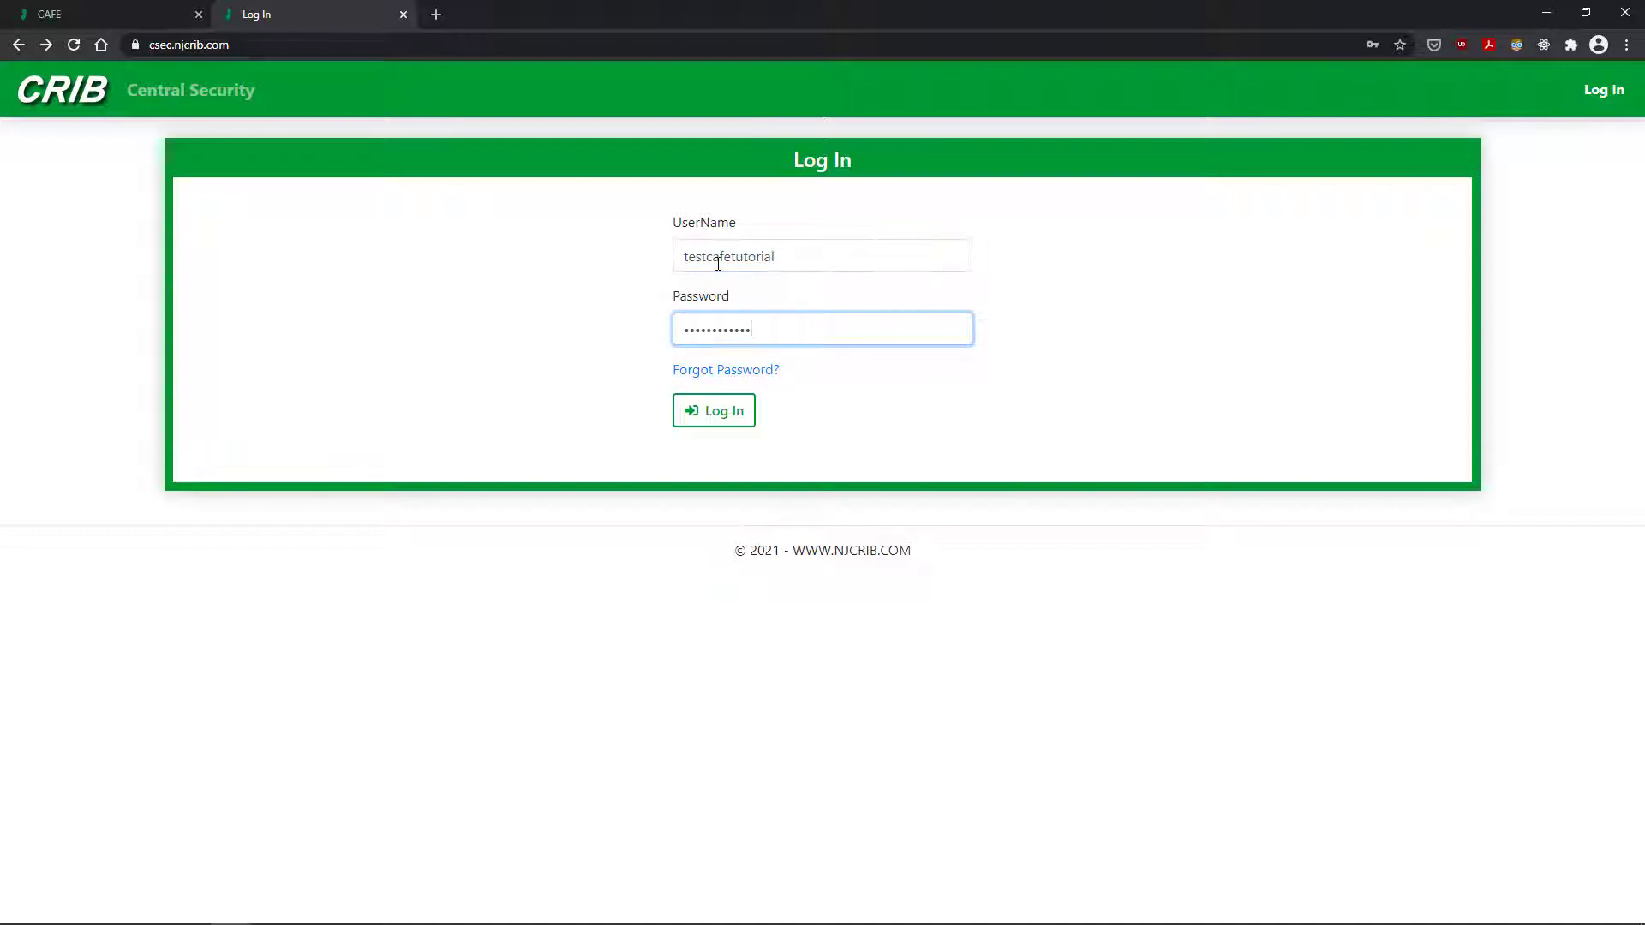
key(Return)
click(739, 238)
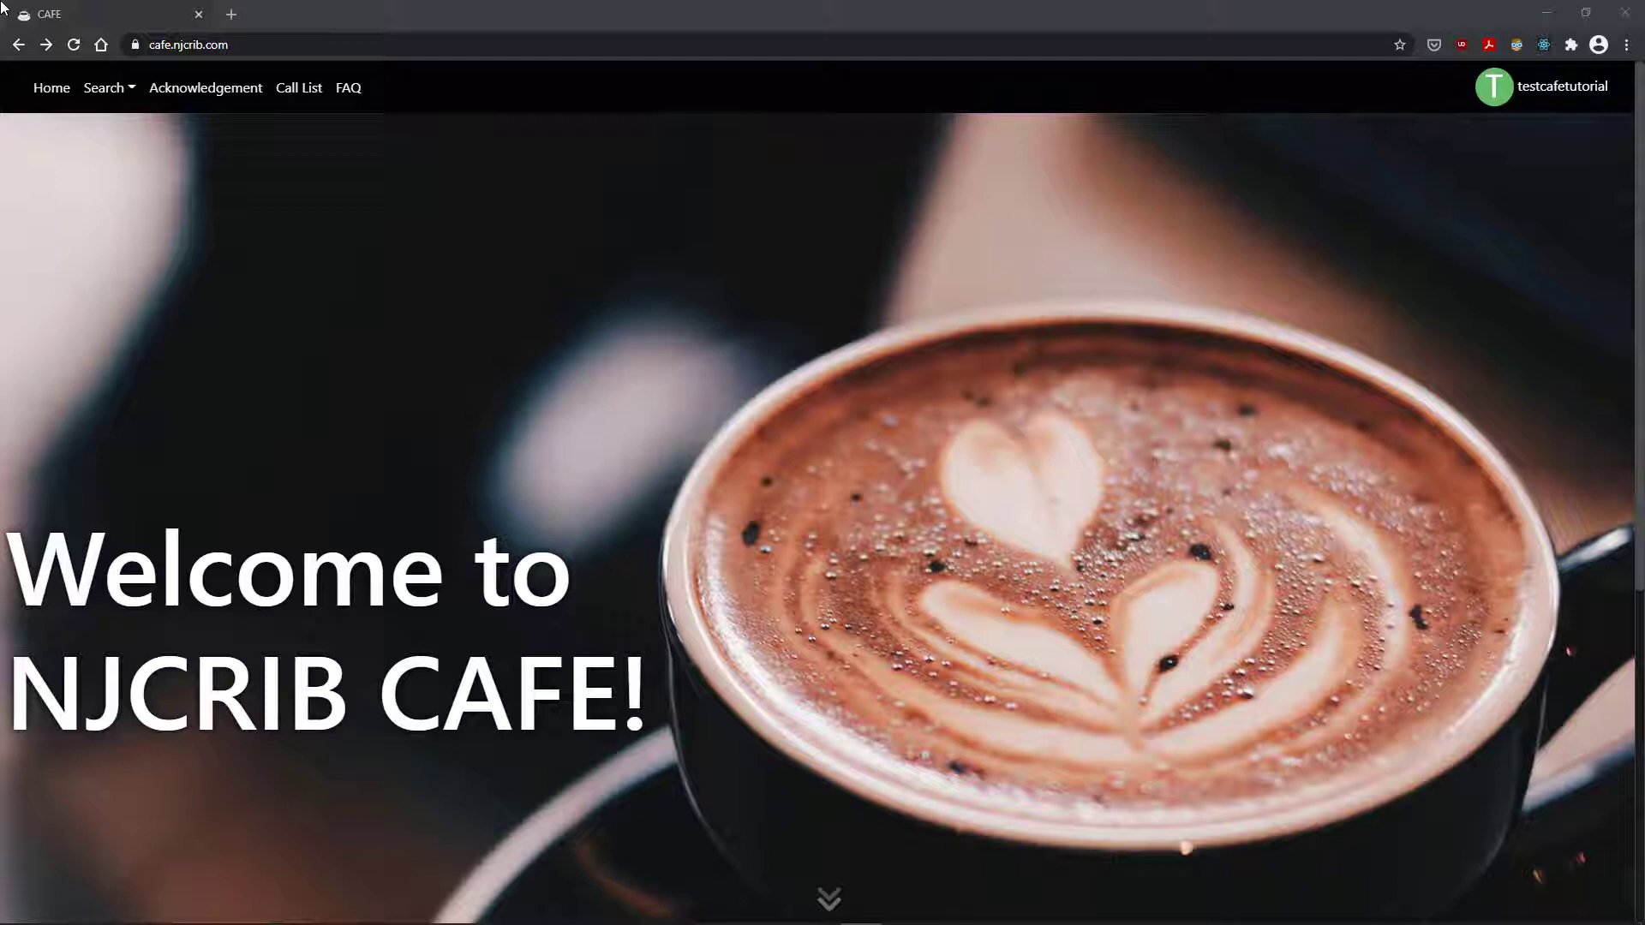
scroll(1404, 342, down, 6)
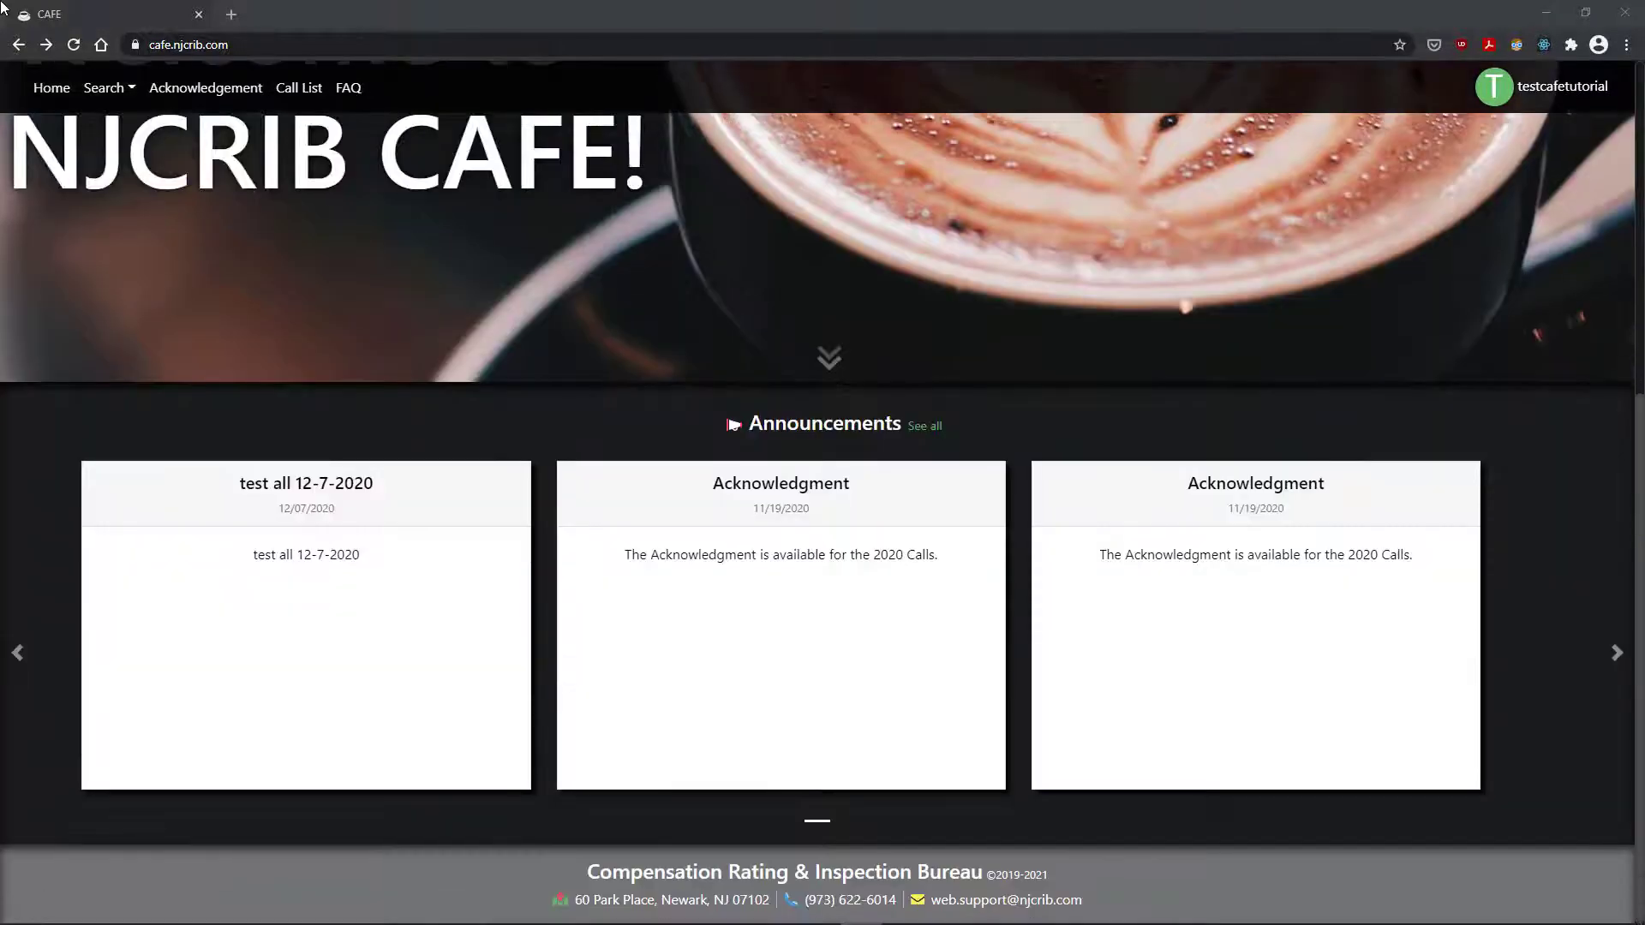
click(1623, 660)
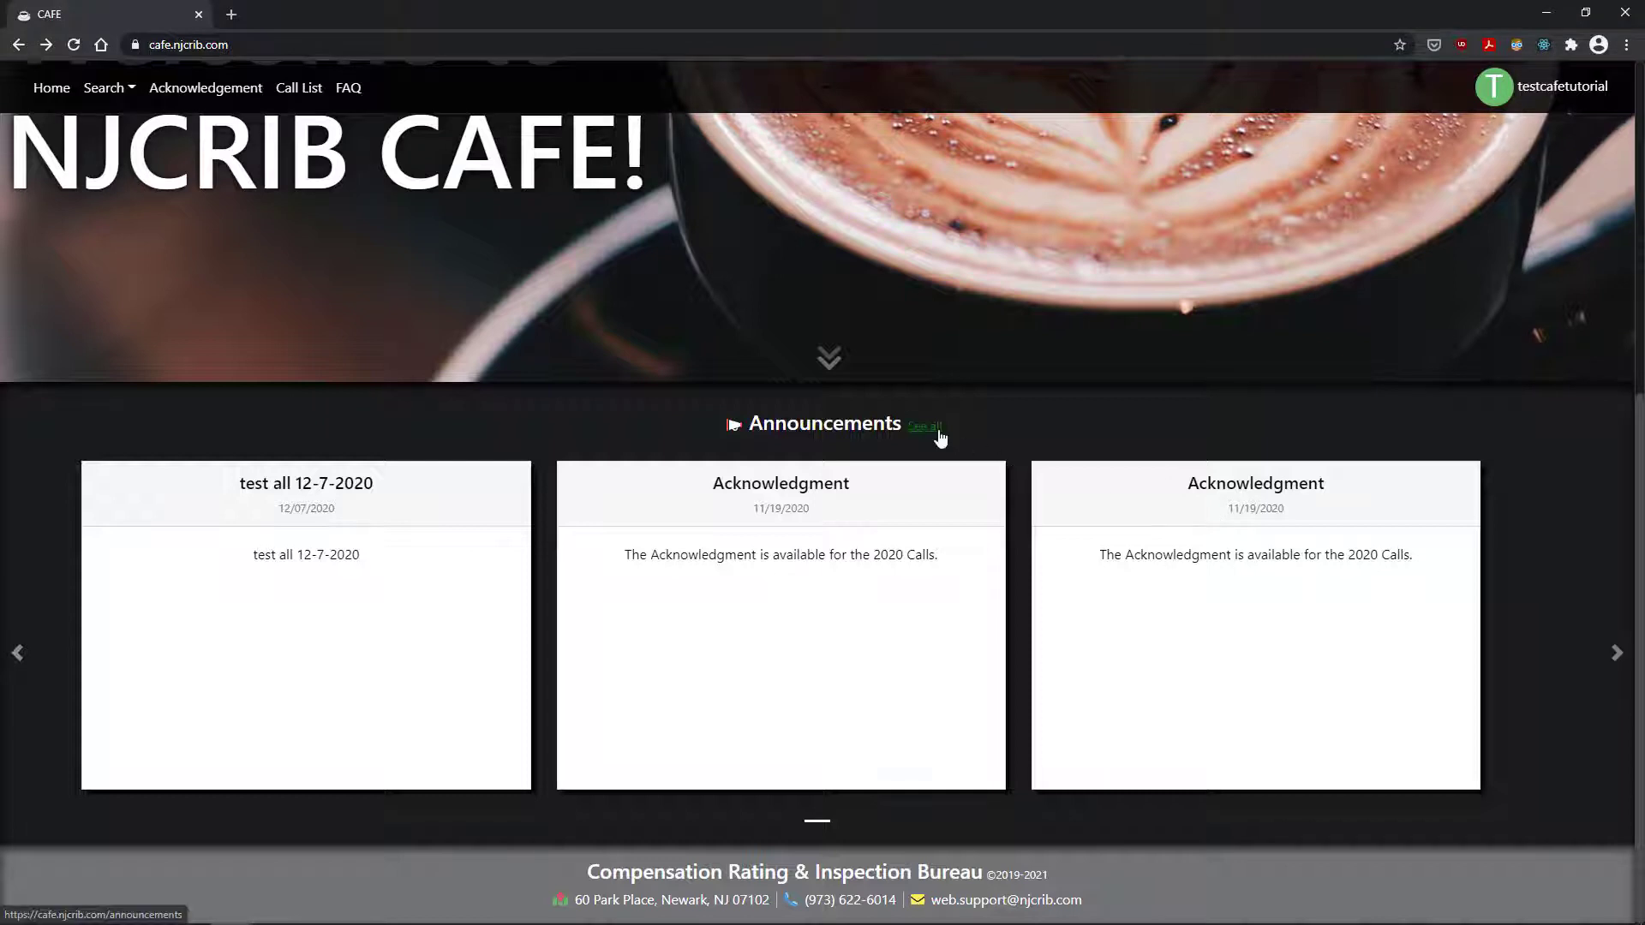
click(937, 430)
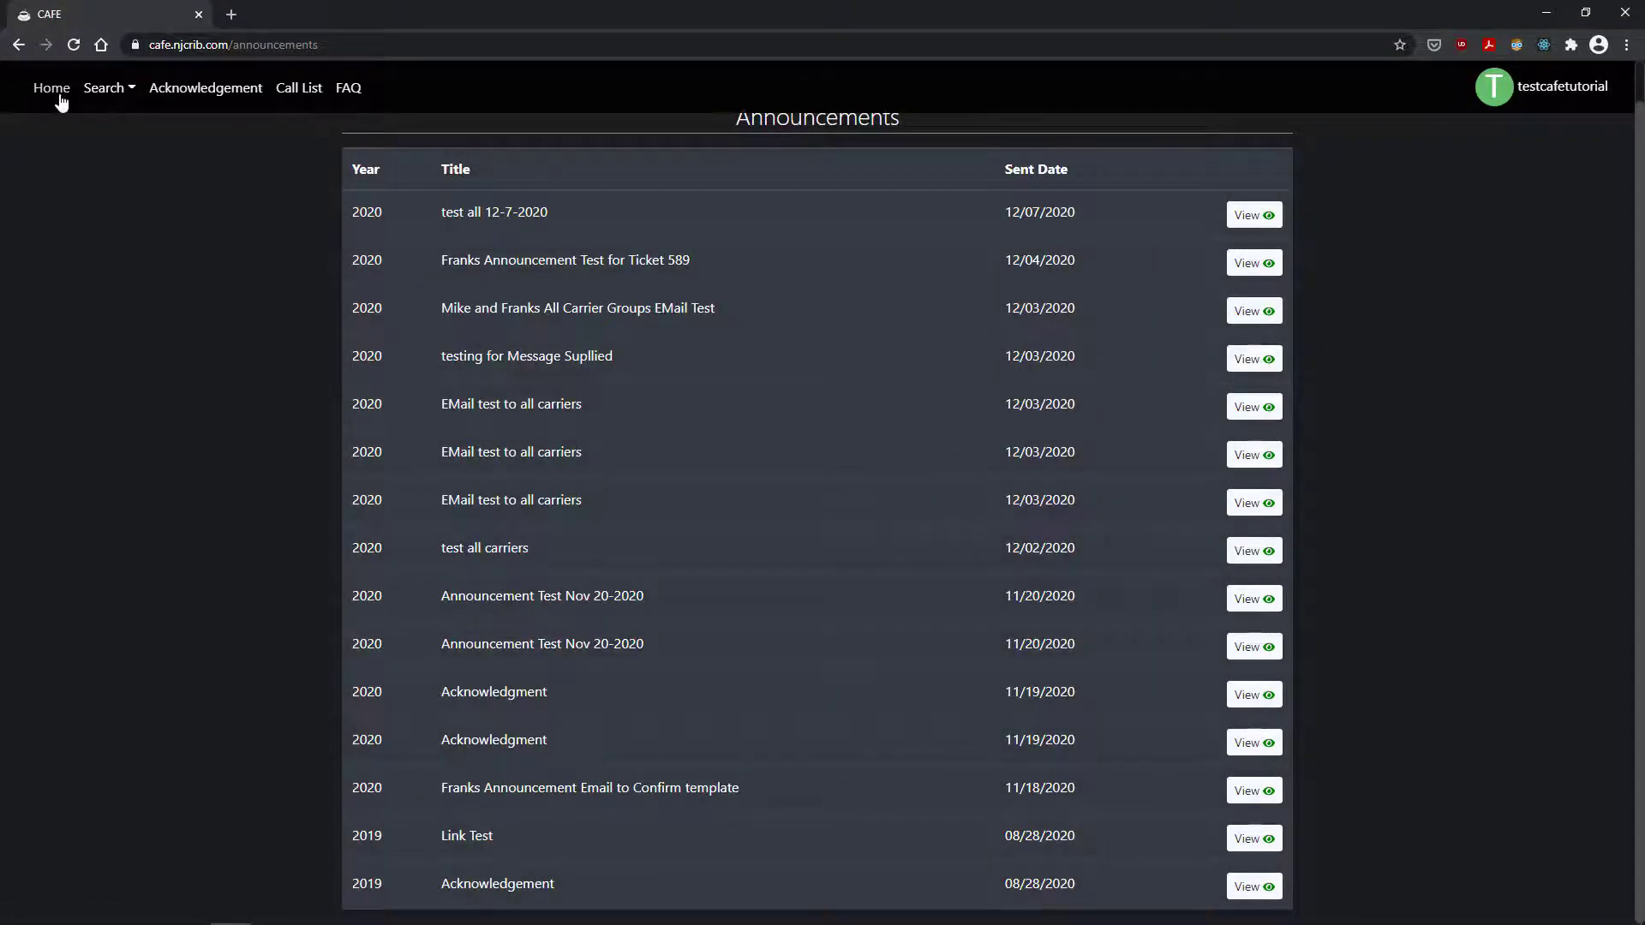
click(60, 100)
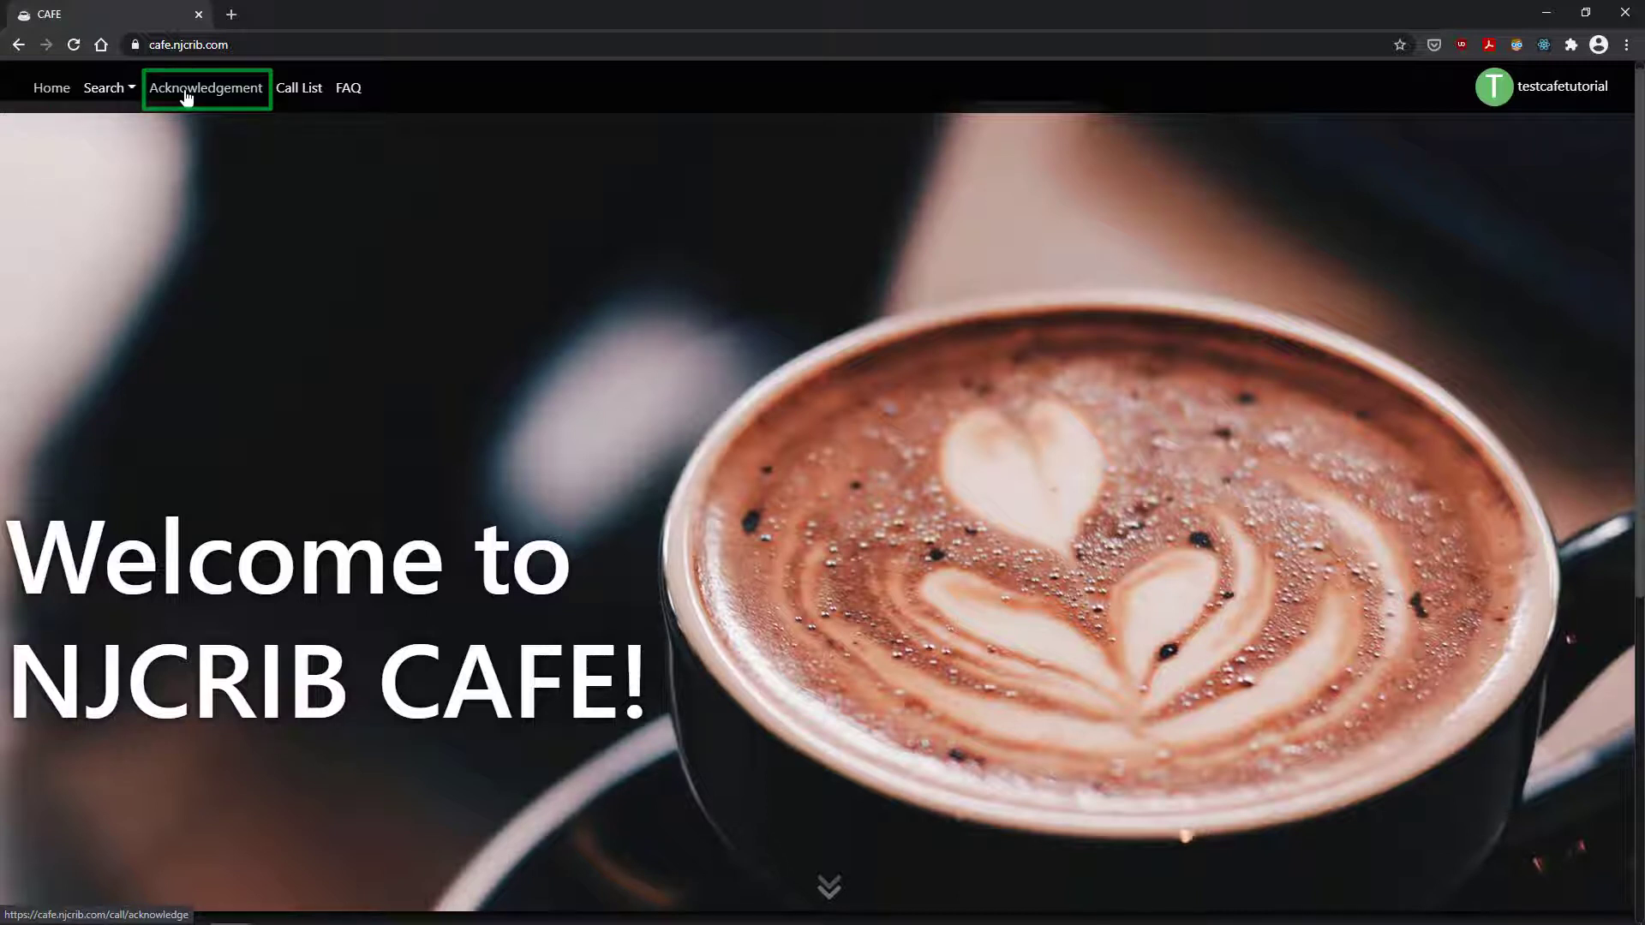
Step: In the 2020 call acknowledgements, toggle calls 1Q, 1W and 2Q between Will Submit and No Experience
click(187, 97)
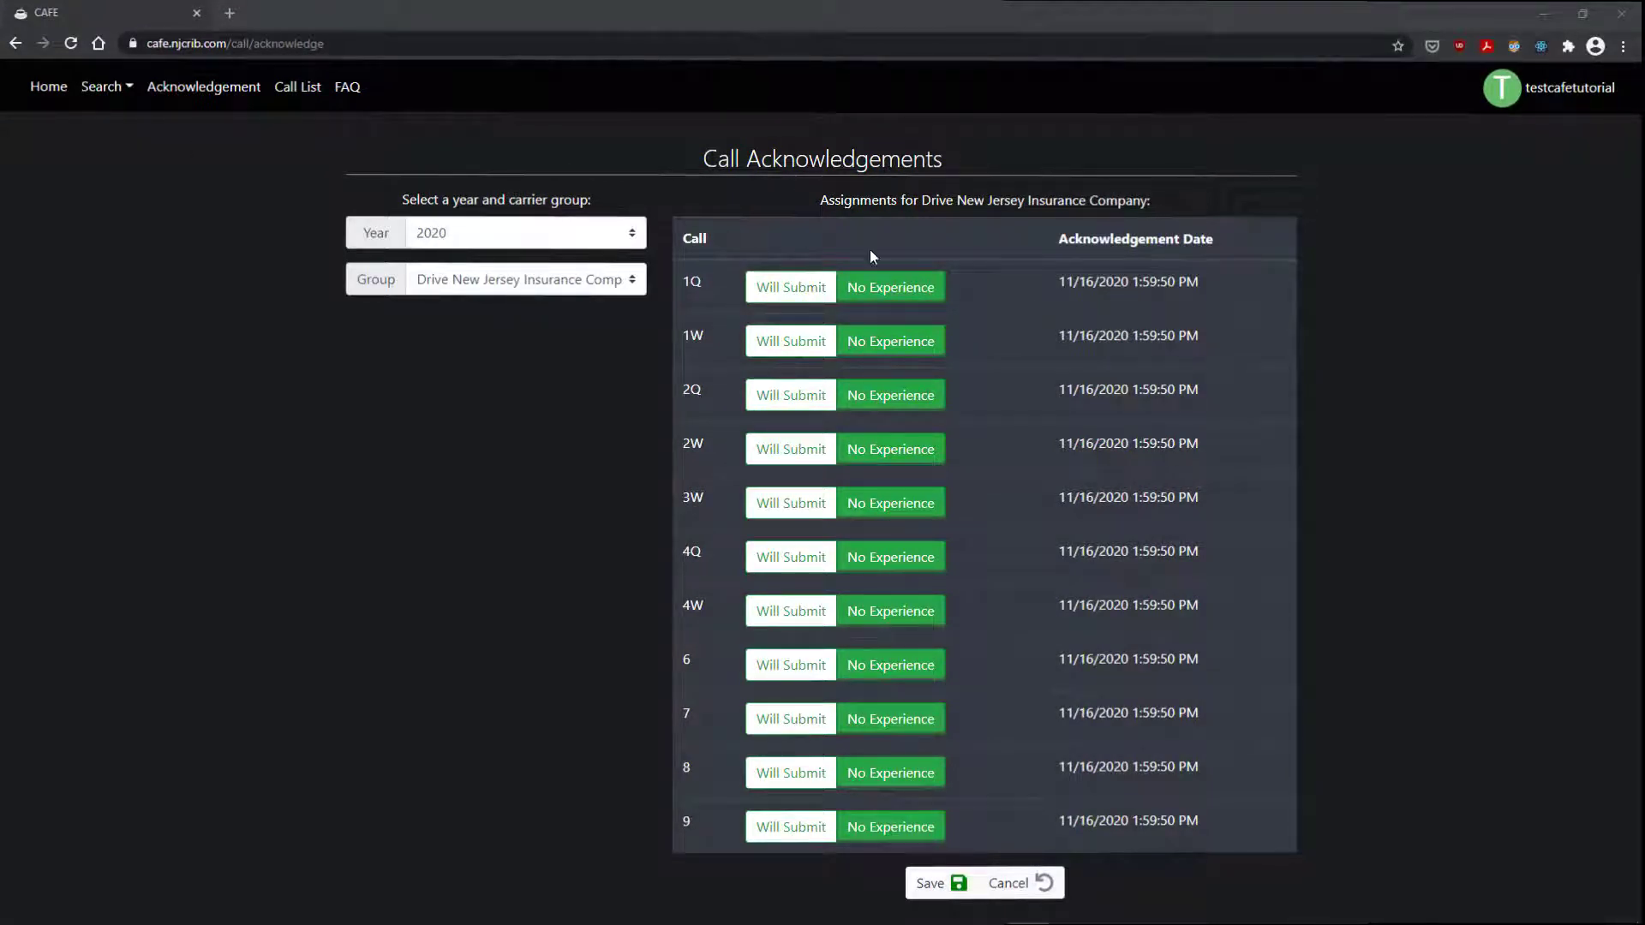
click(794, 291)
click(797, 295)
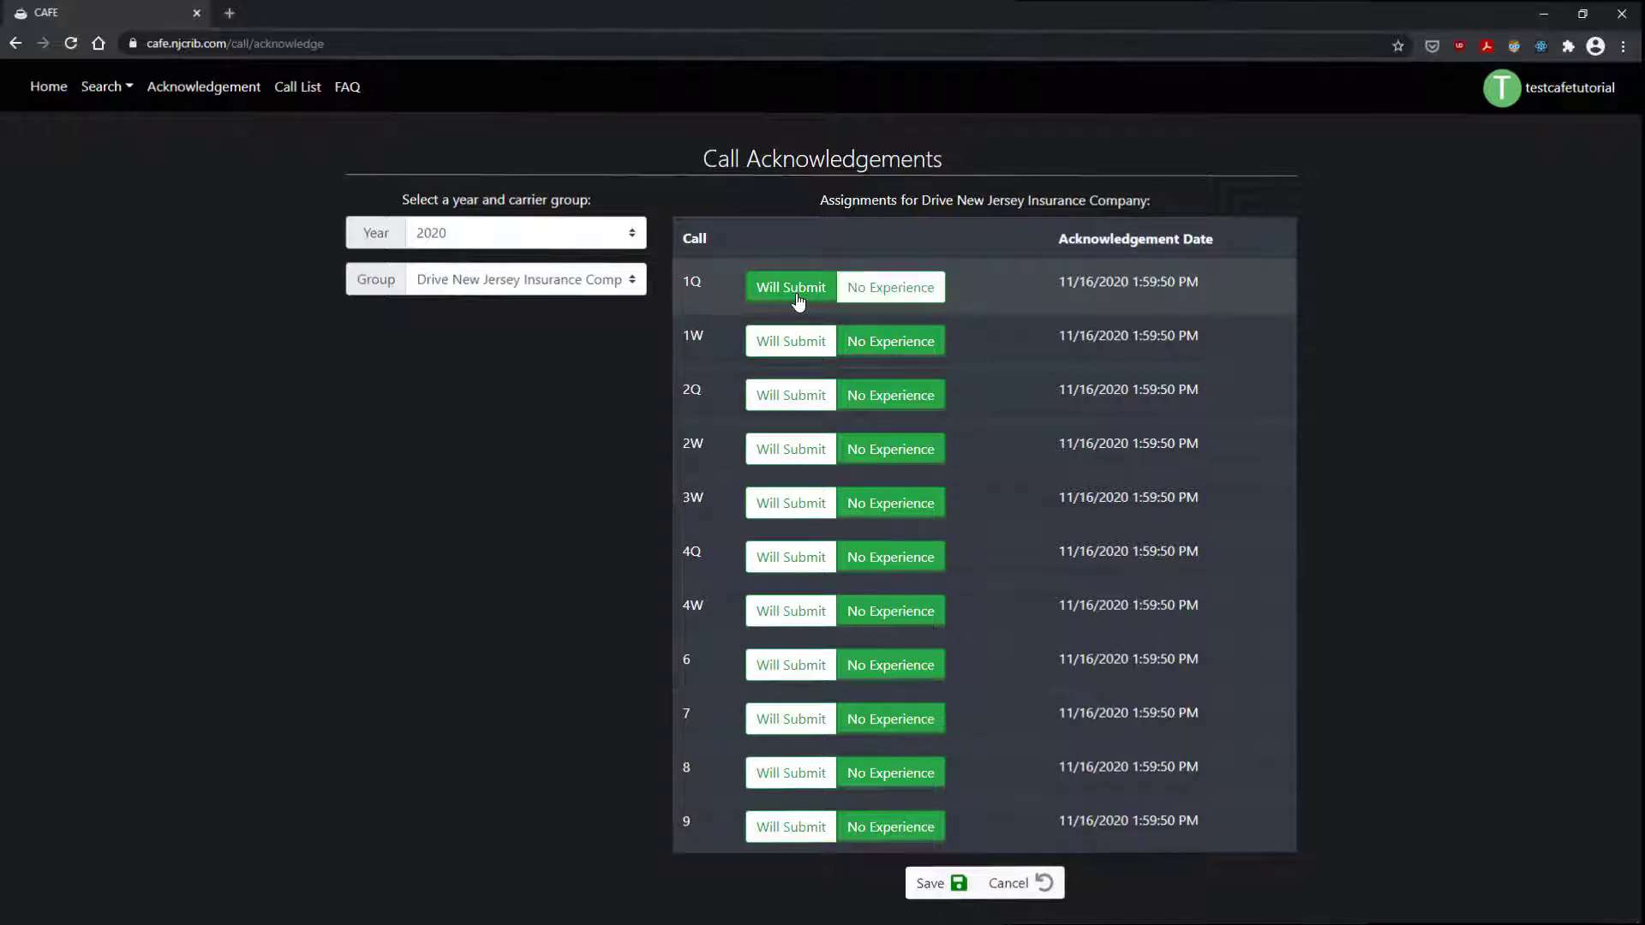
click(786, 346)
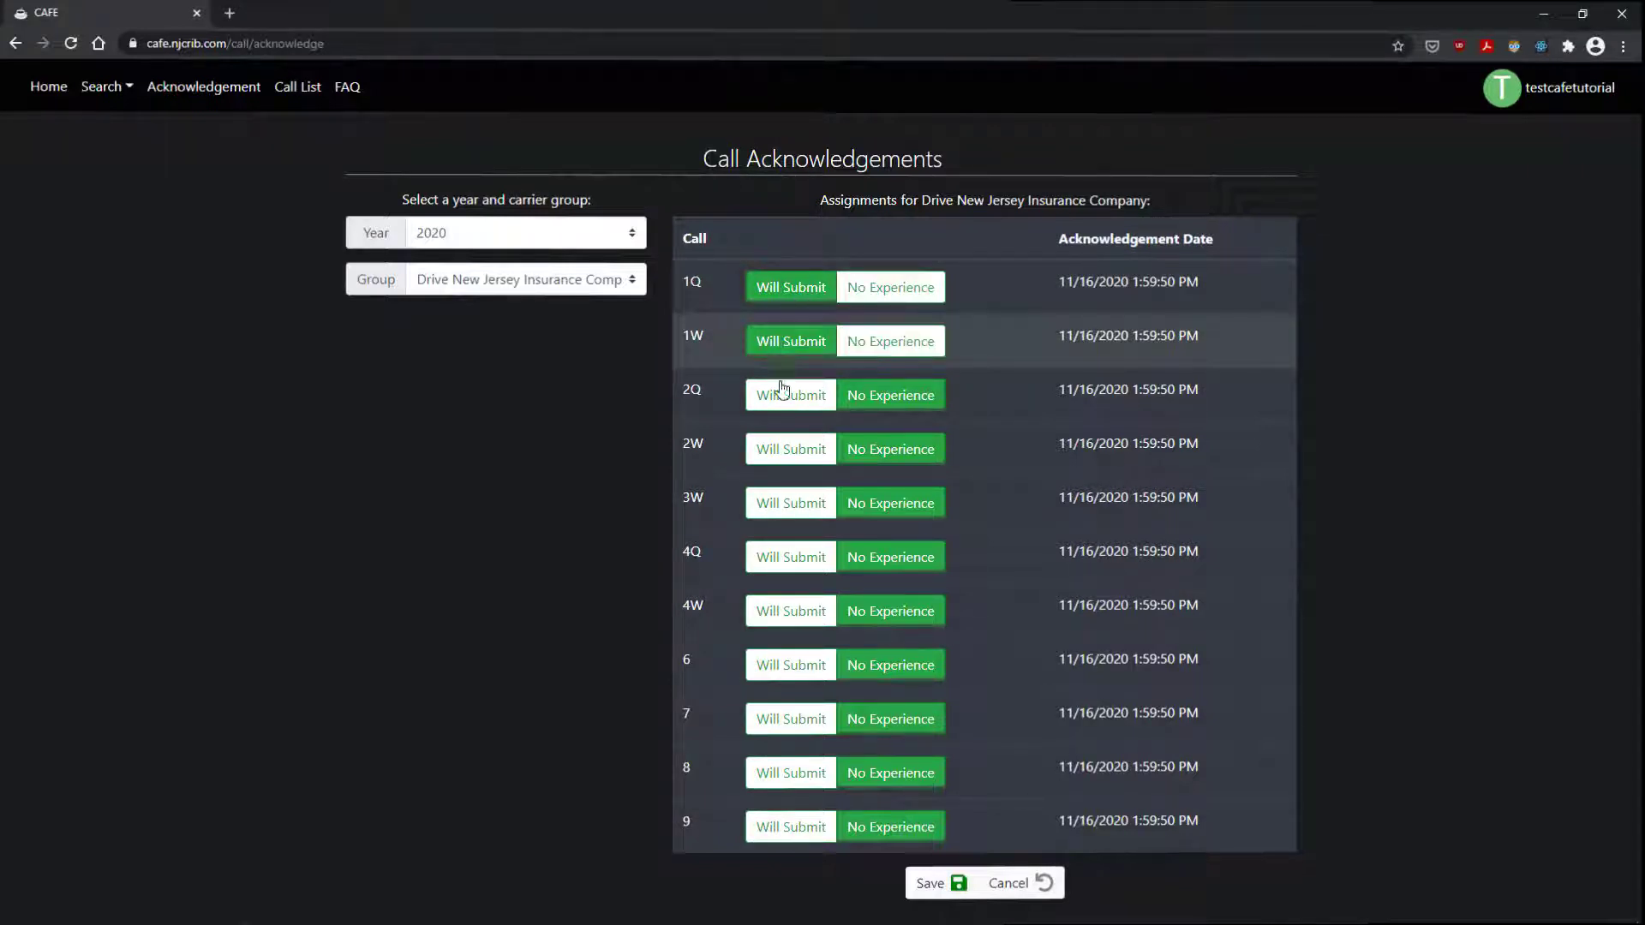
click(781, 395)
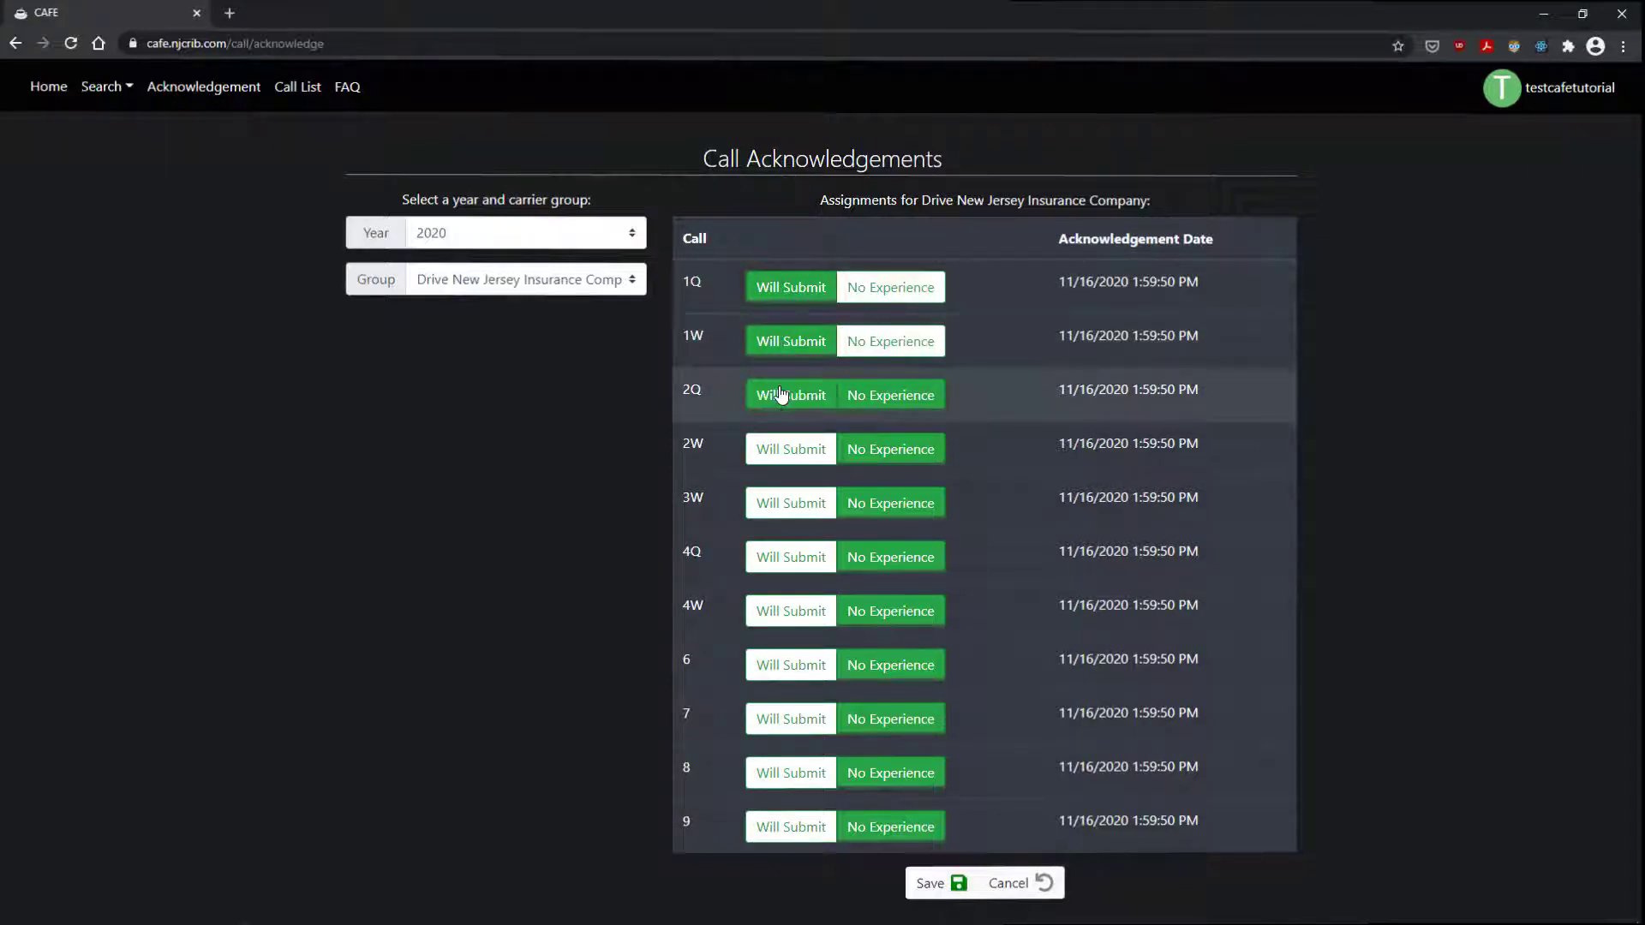
click(875, 288)
click(877, 346)
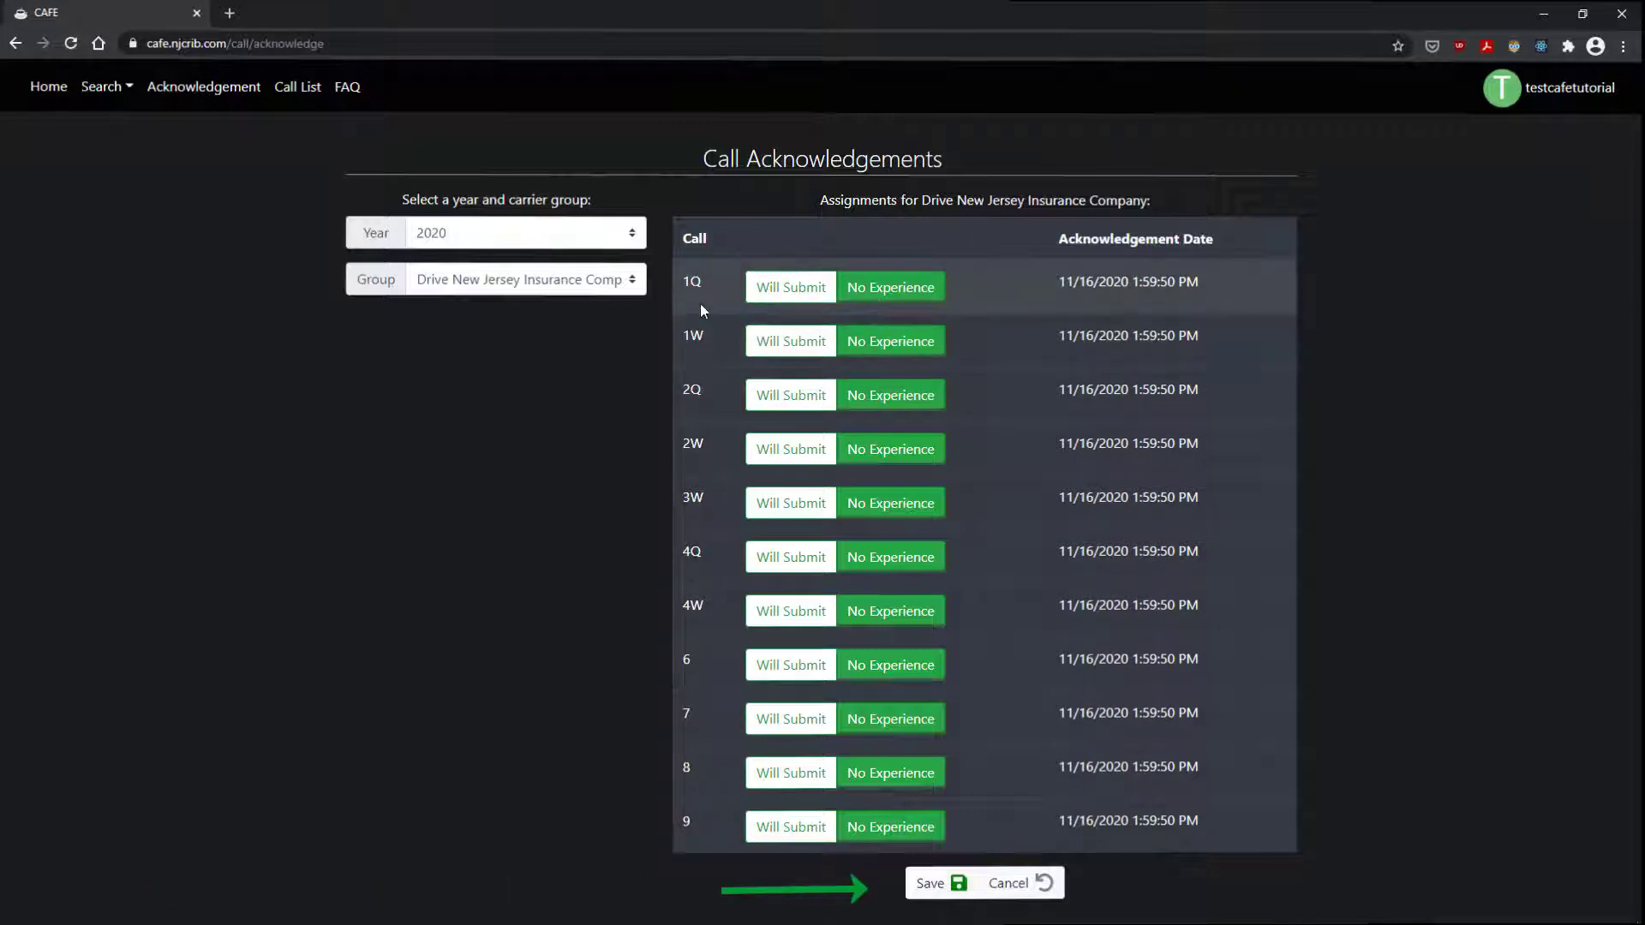
Step: Choose the Ticket 534 test carrier group and save the acknowledgements
click(587, 285)
click(566, 341)
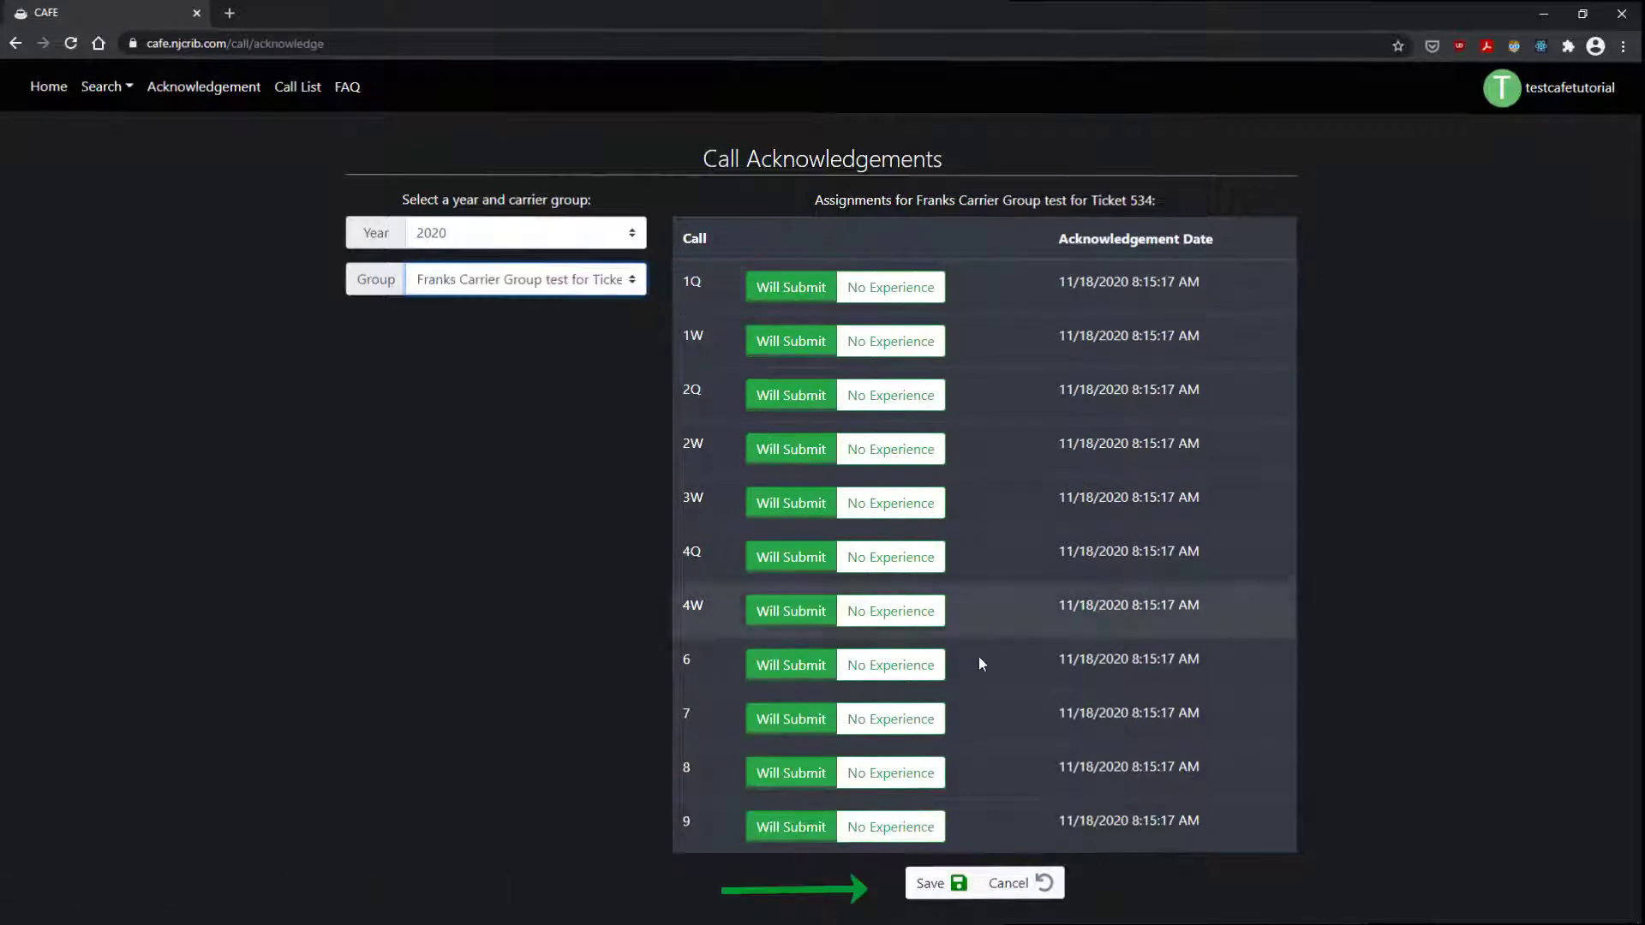
click(933, 885)
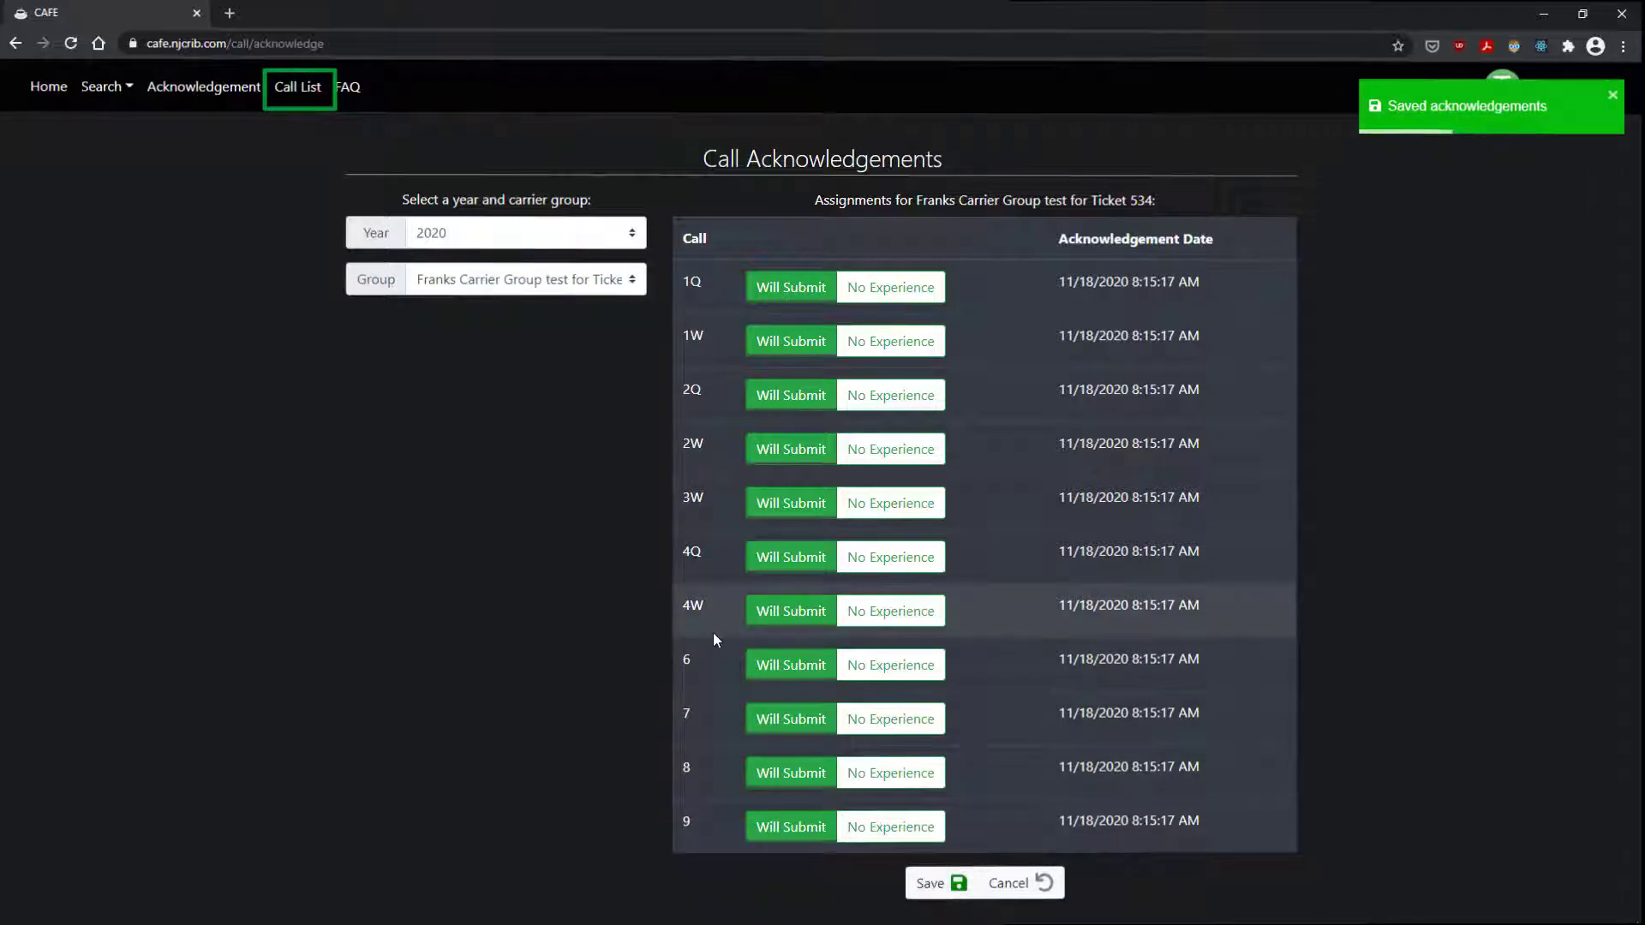
Step: From the Call List, start a new 2020 Call 1W and try entering 1 for 1990 and 1991 premium
click(304, 96)
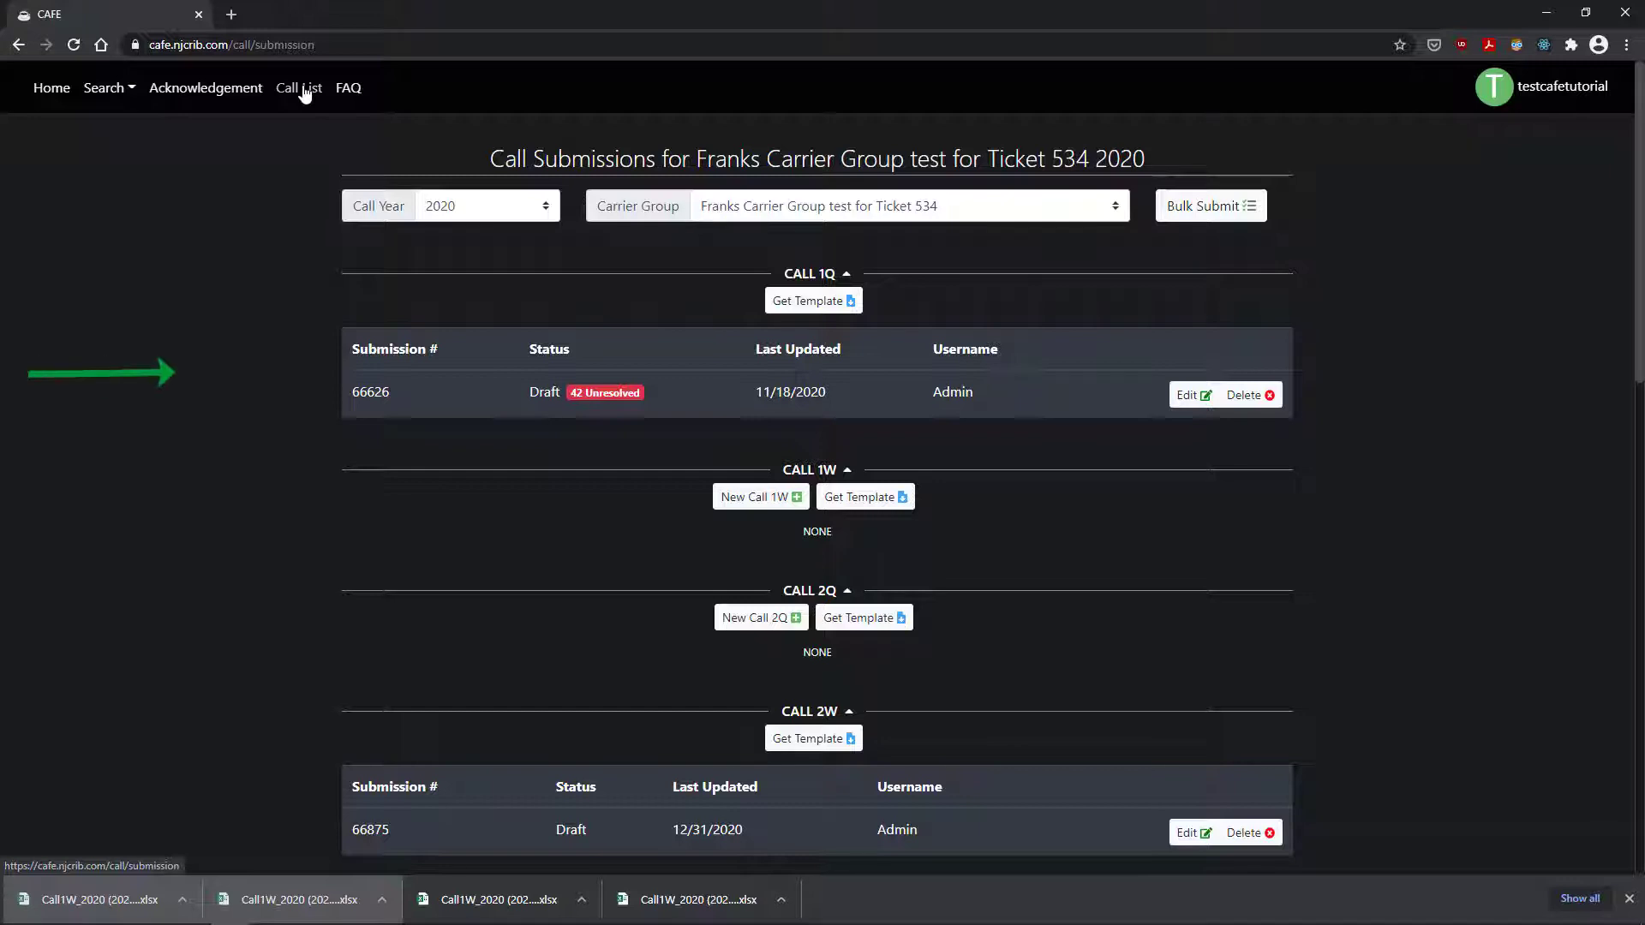
click(771, 504)
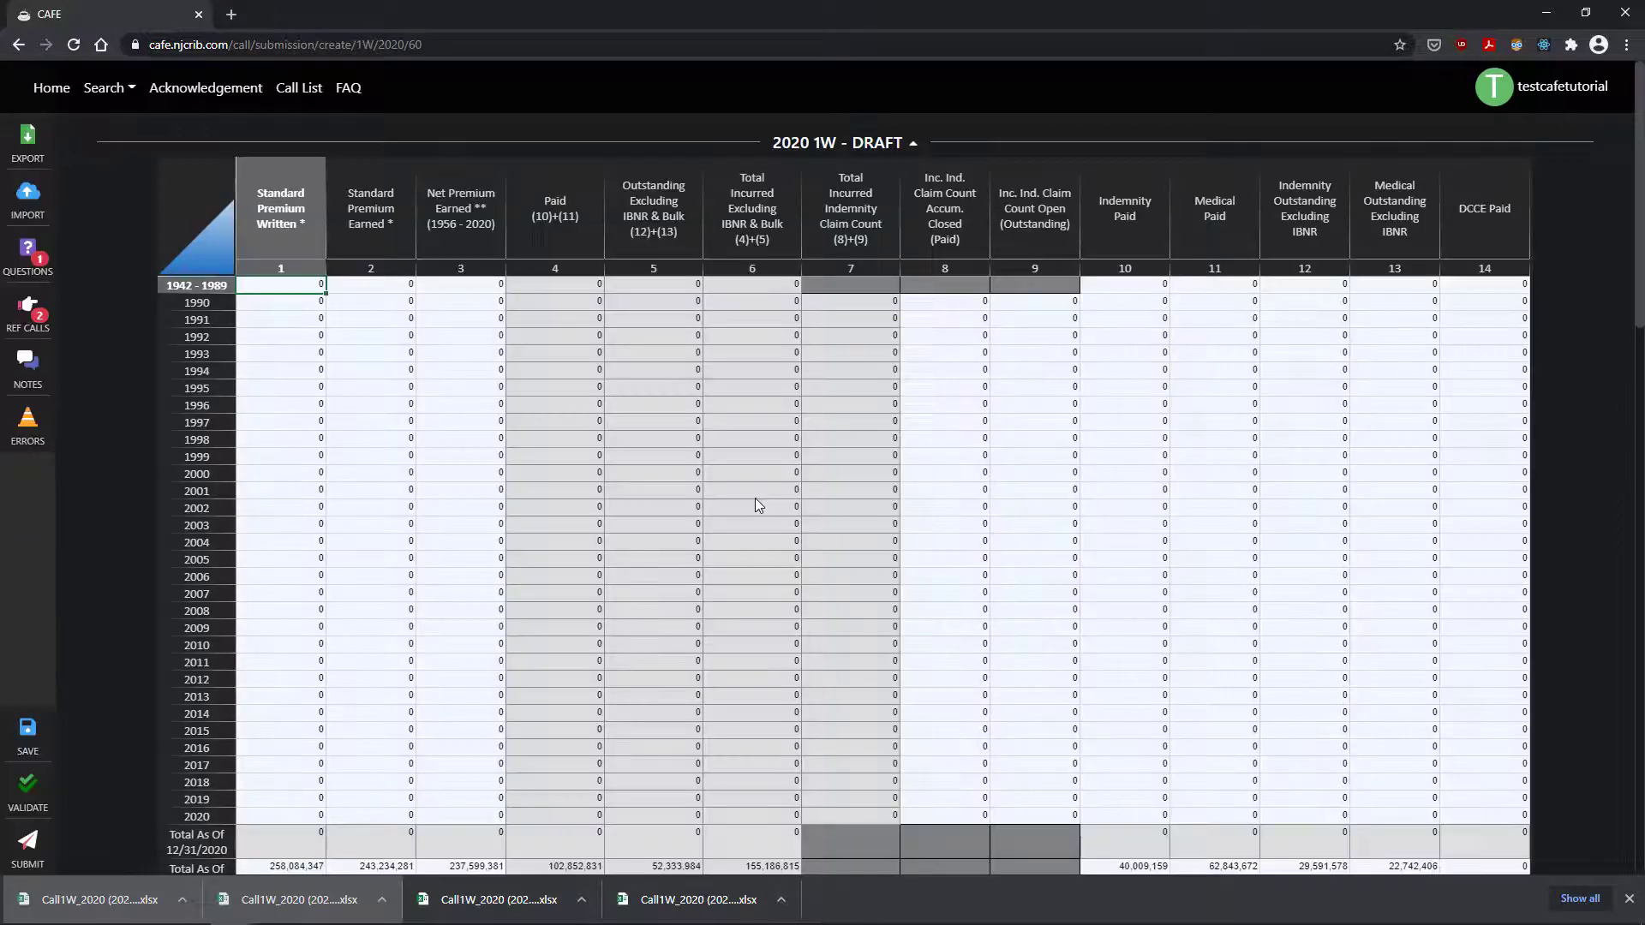
double_click(297, 290)
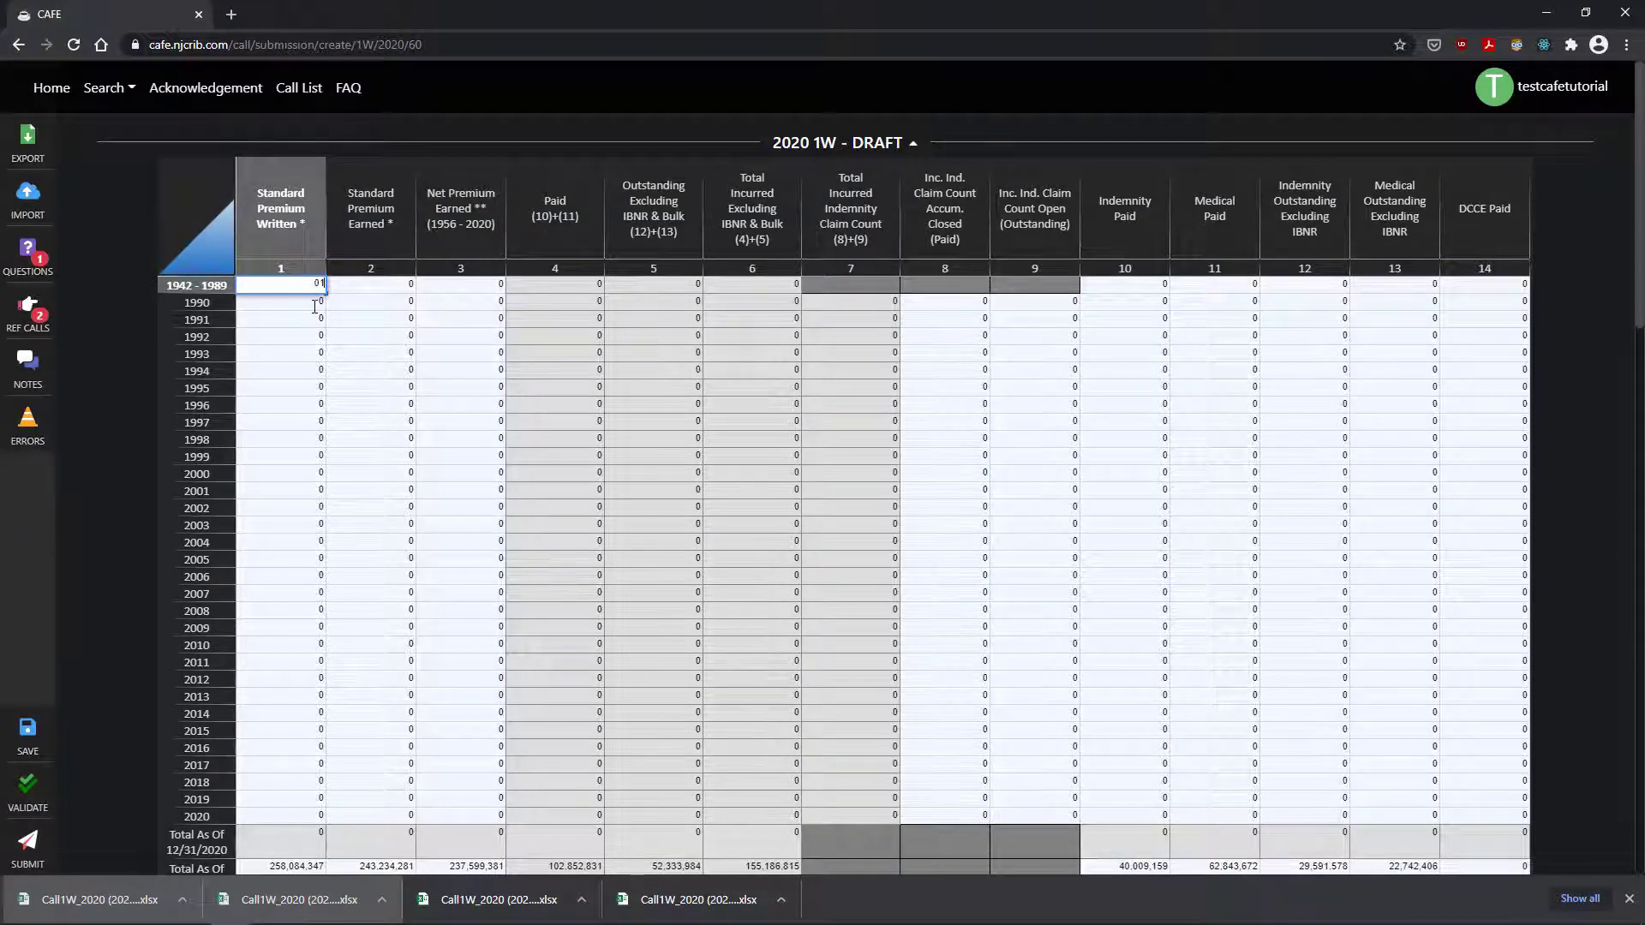
click(315, 307)
text(1)
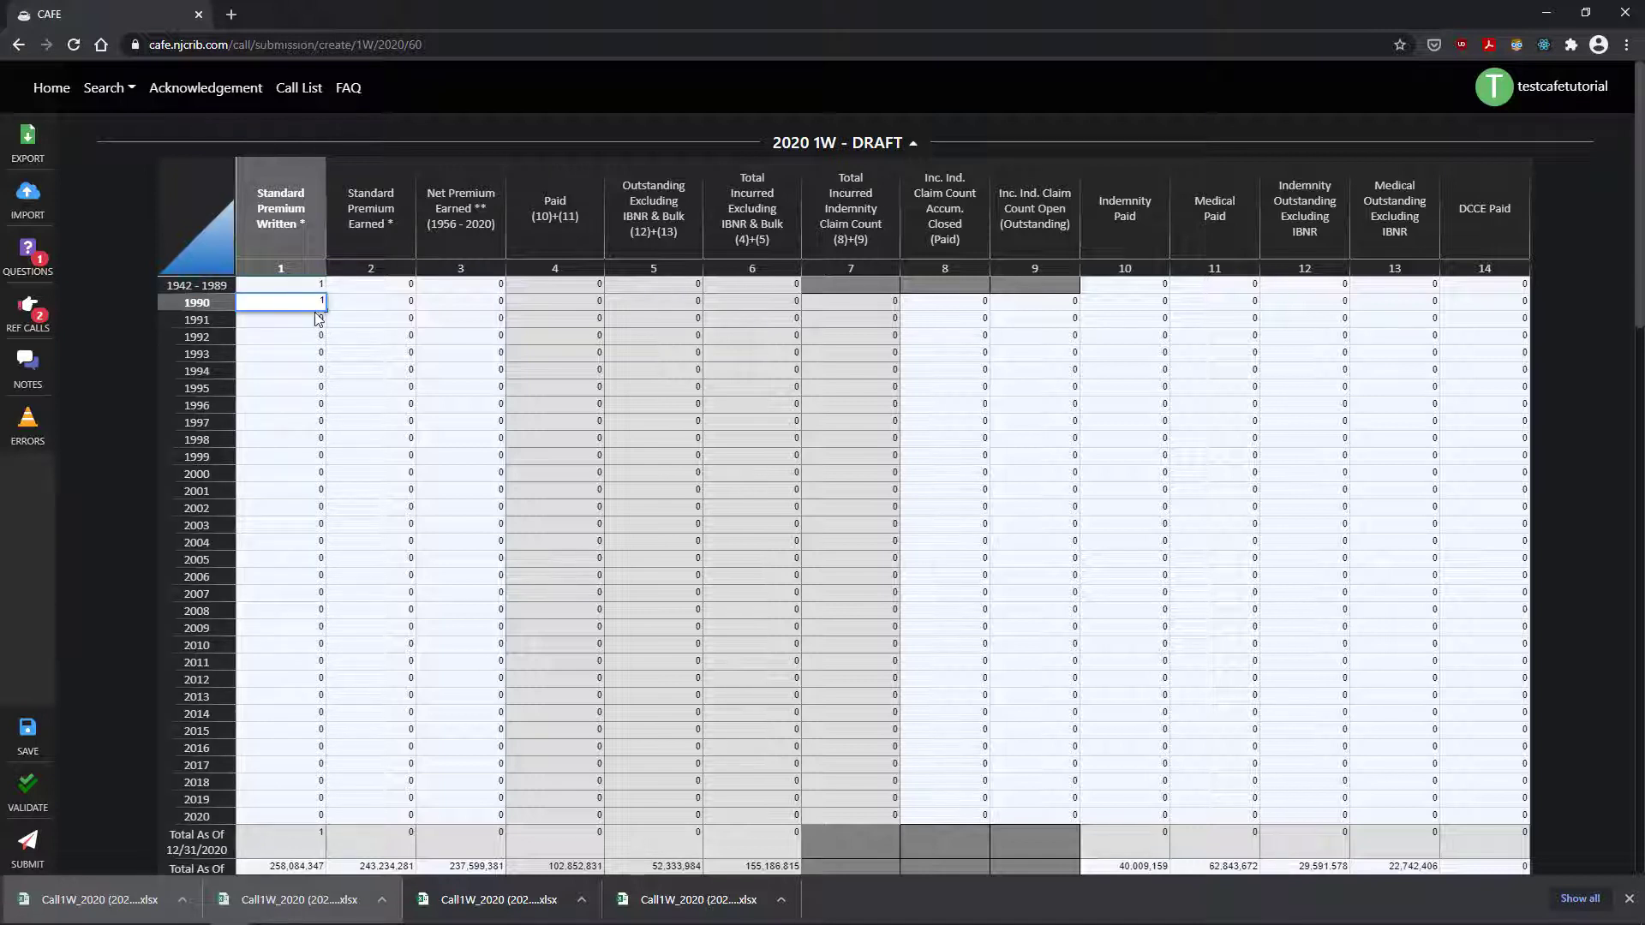
click(318, 321)
text(1)
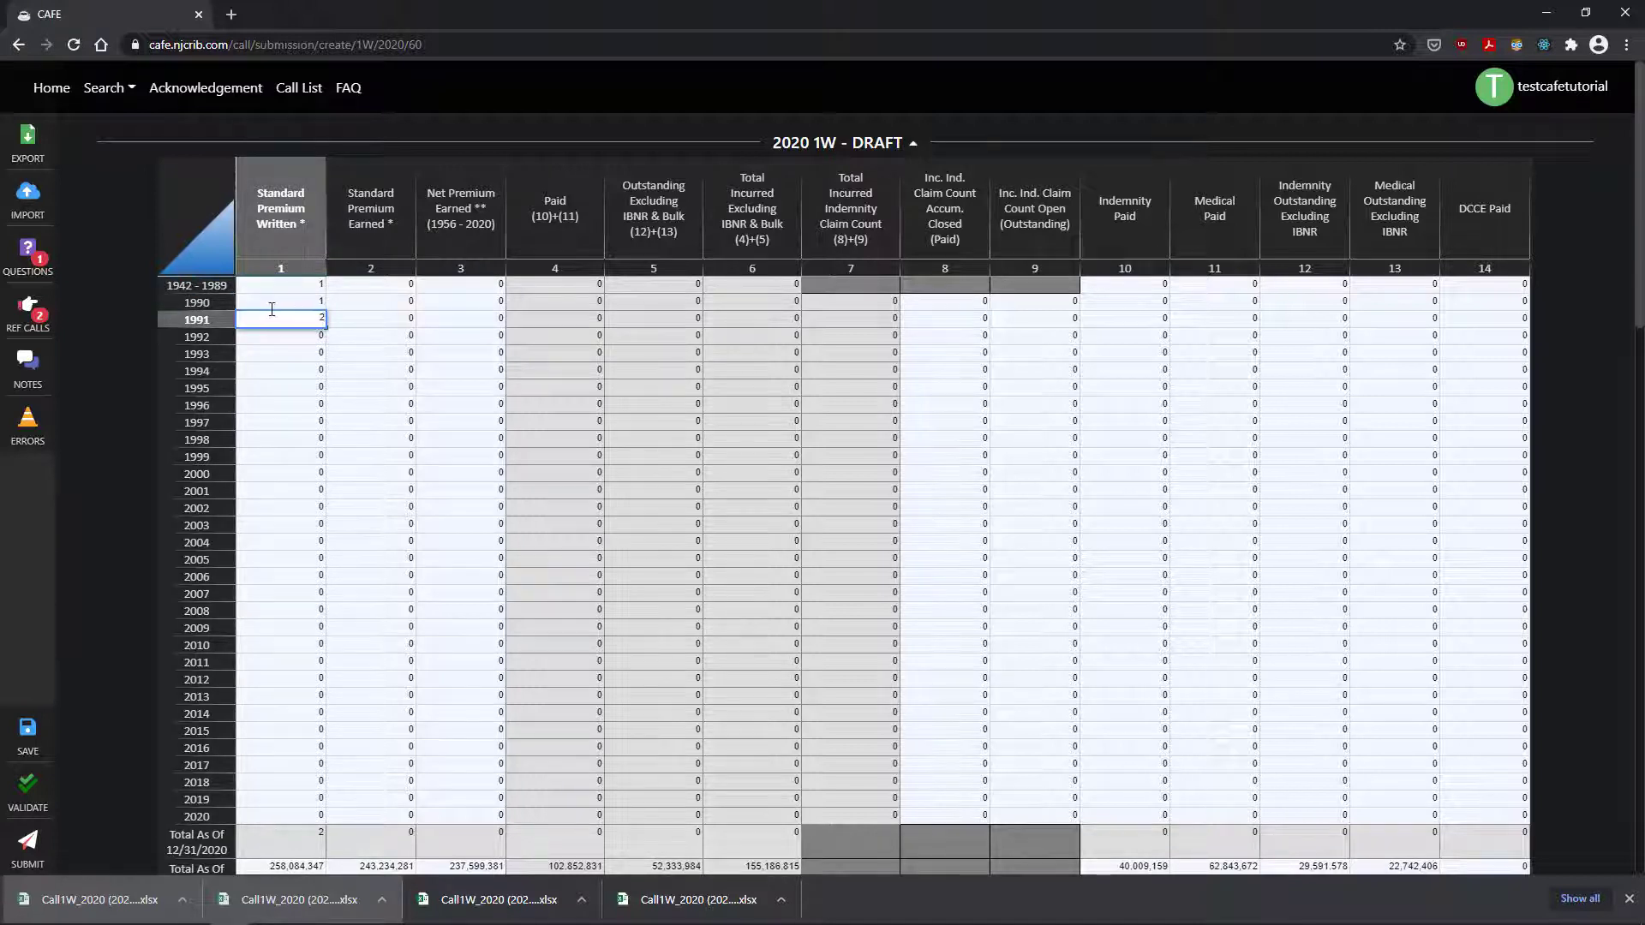
Step: Back on the Call List, download the blank Call 1W template and open it
click(24, 738)
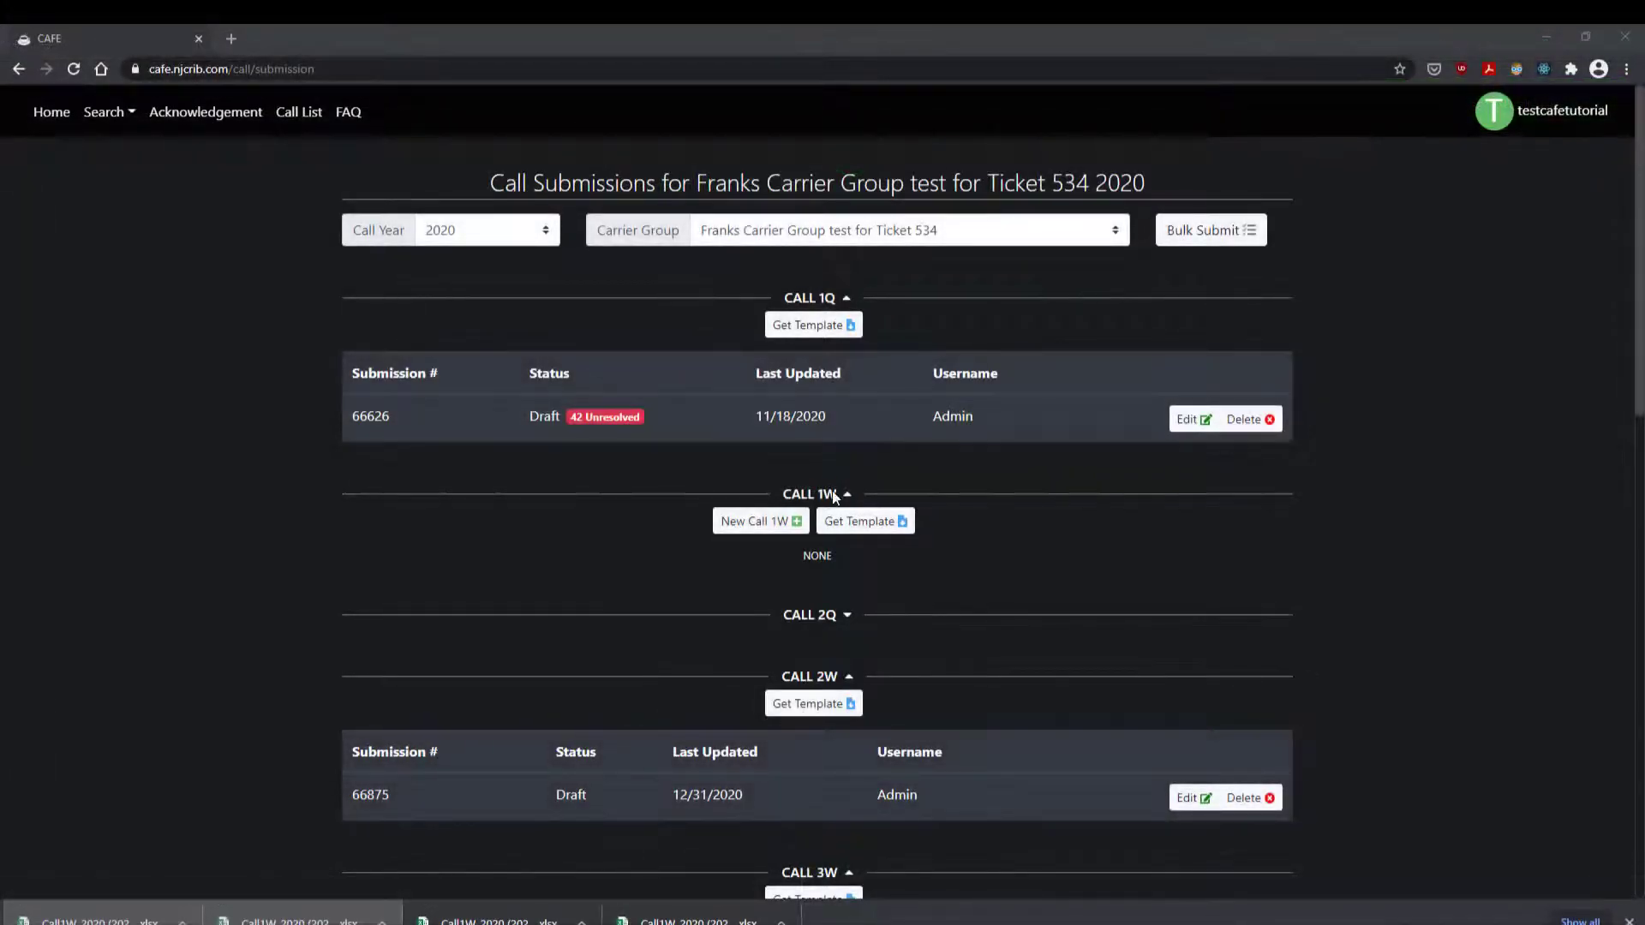
click(862, 527)
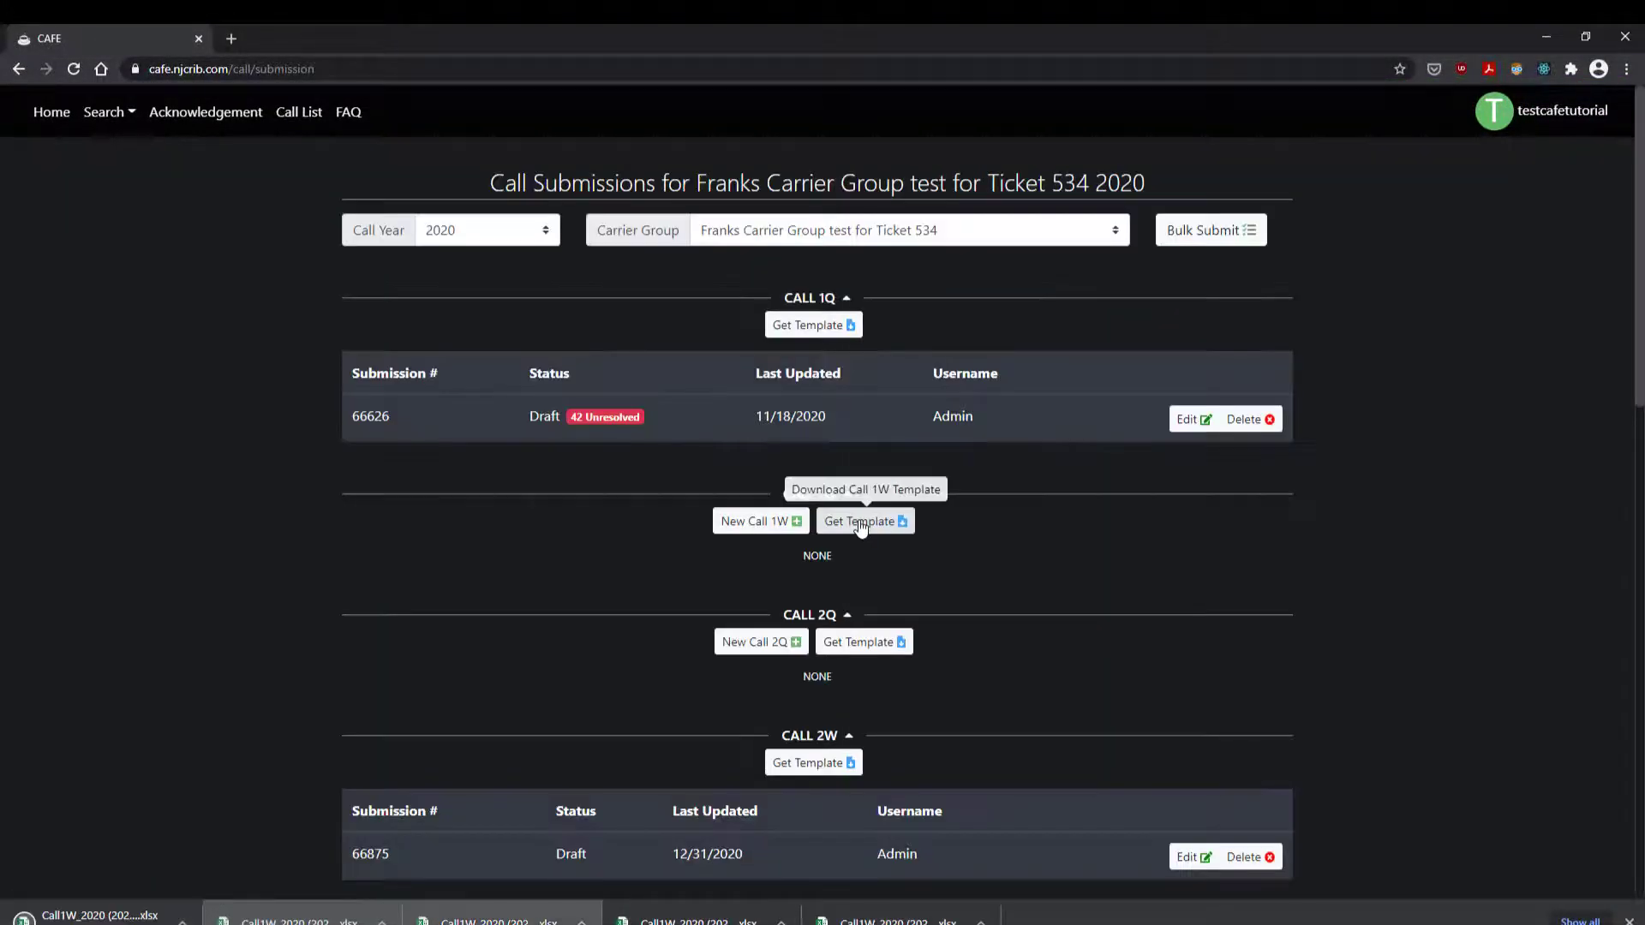
click(94, 915)
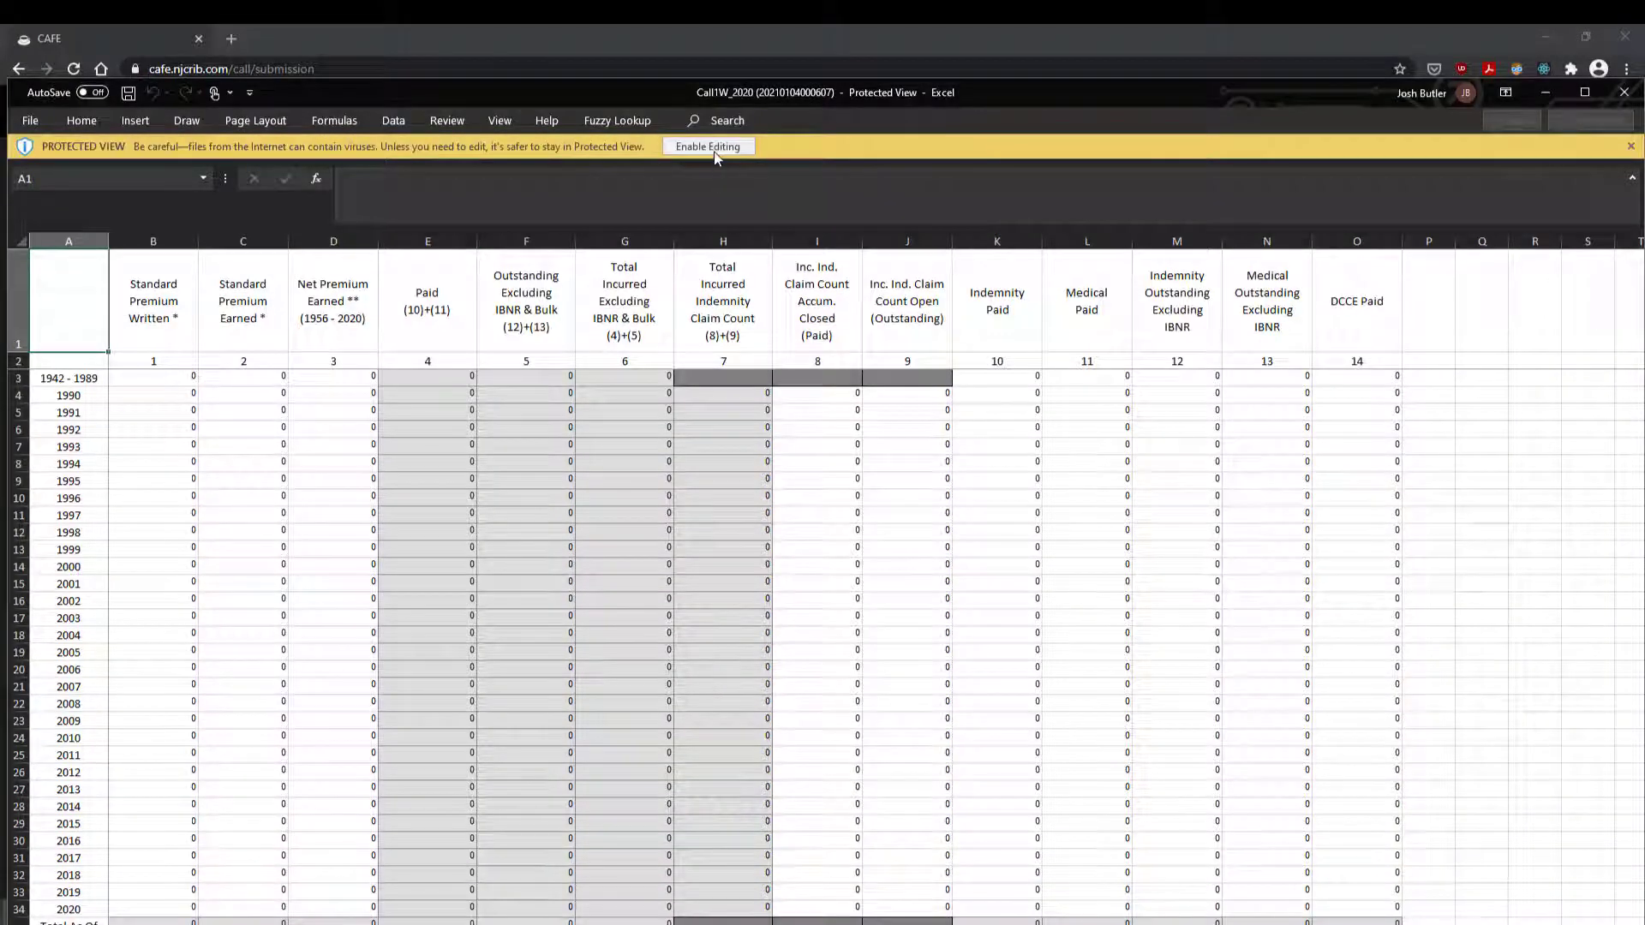
Step: Enable editing and enter 2222 in B3 and 222222 in B4 of the template
click(711, 148)
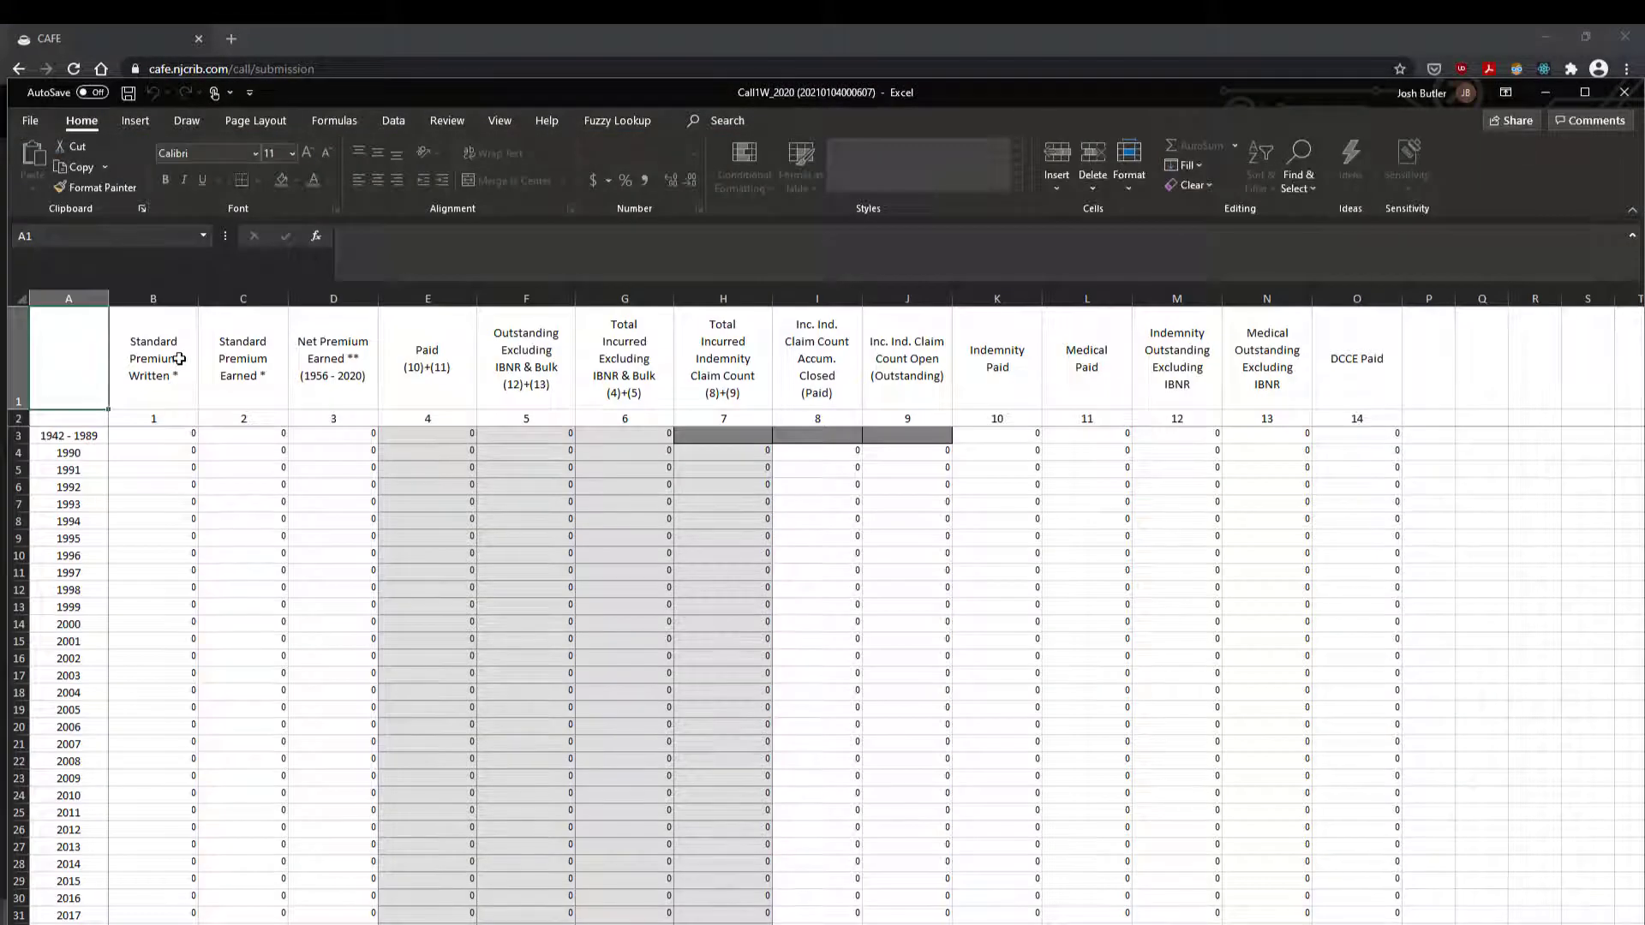
click(174, 437)
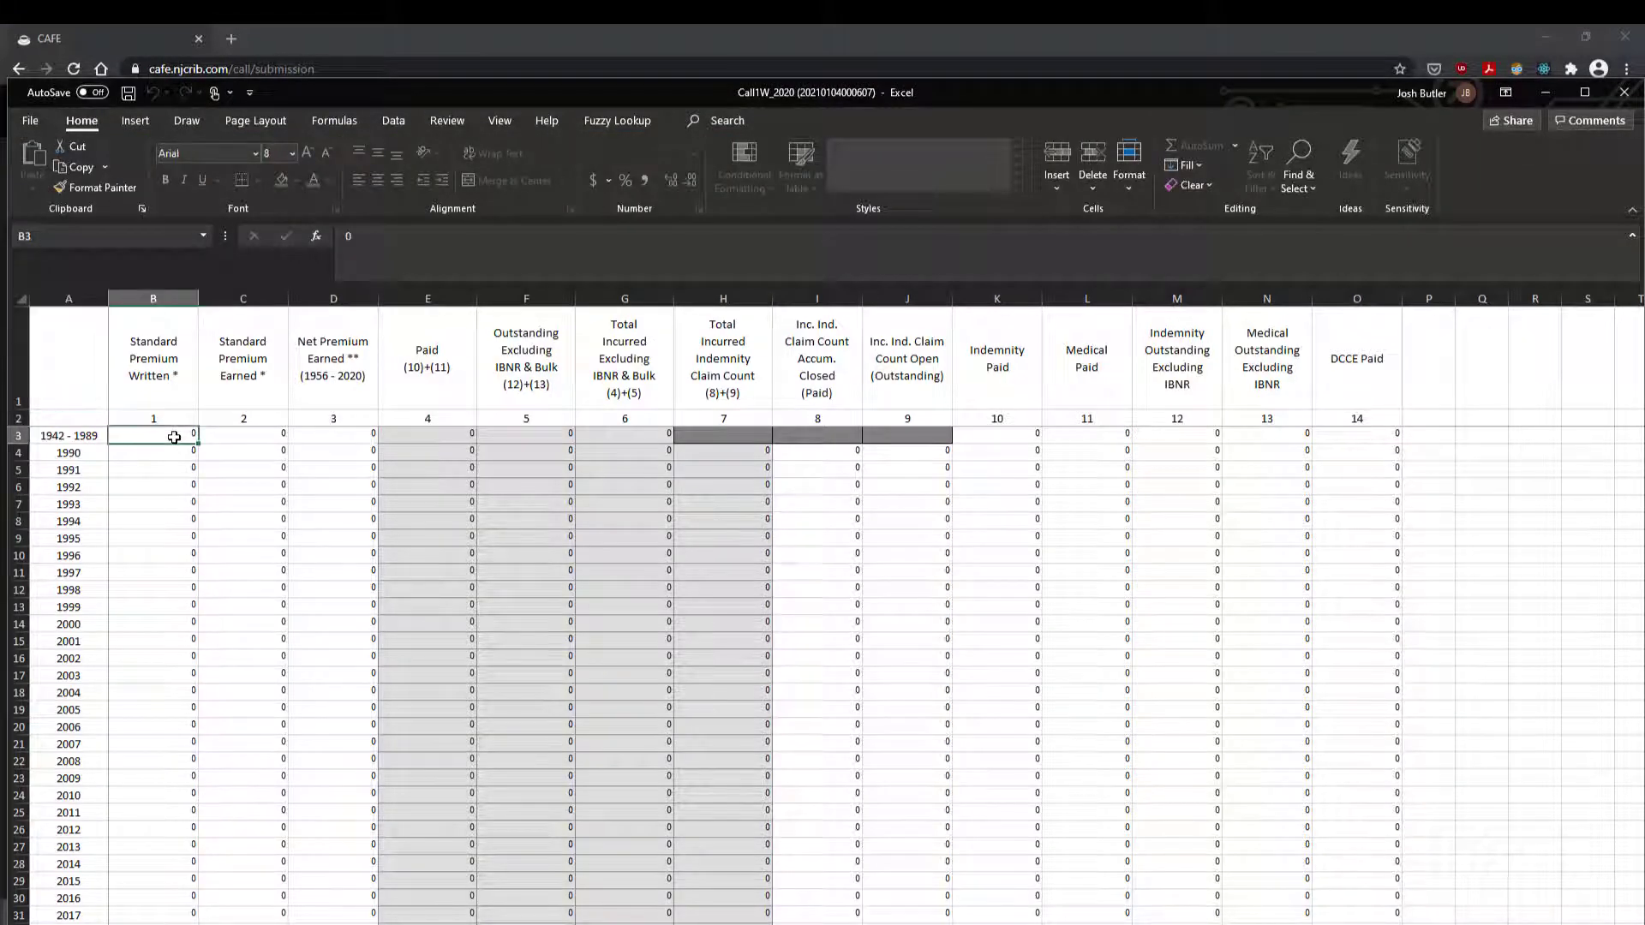
text(2222)
click(179, 453)
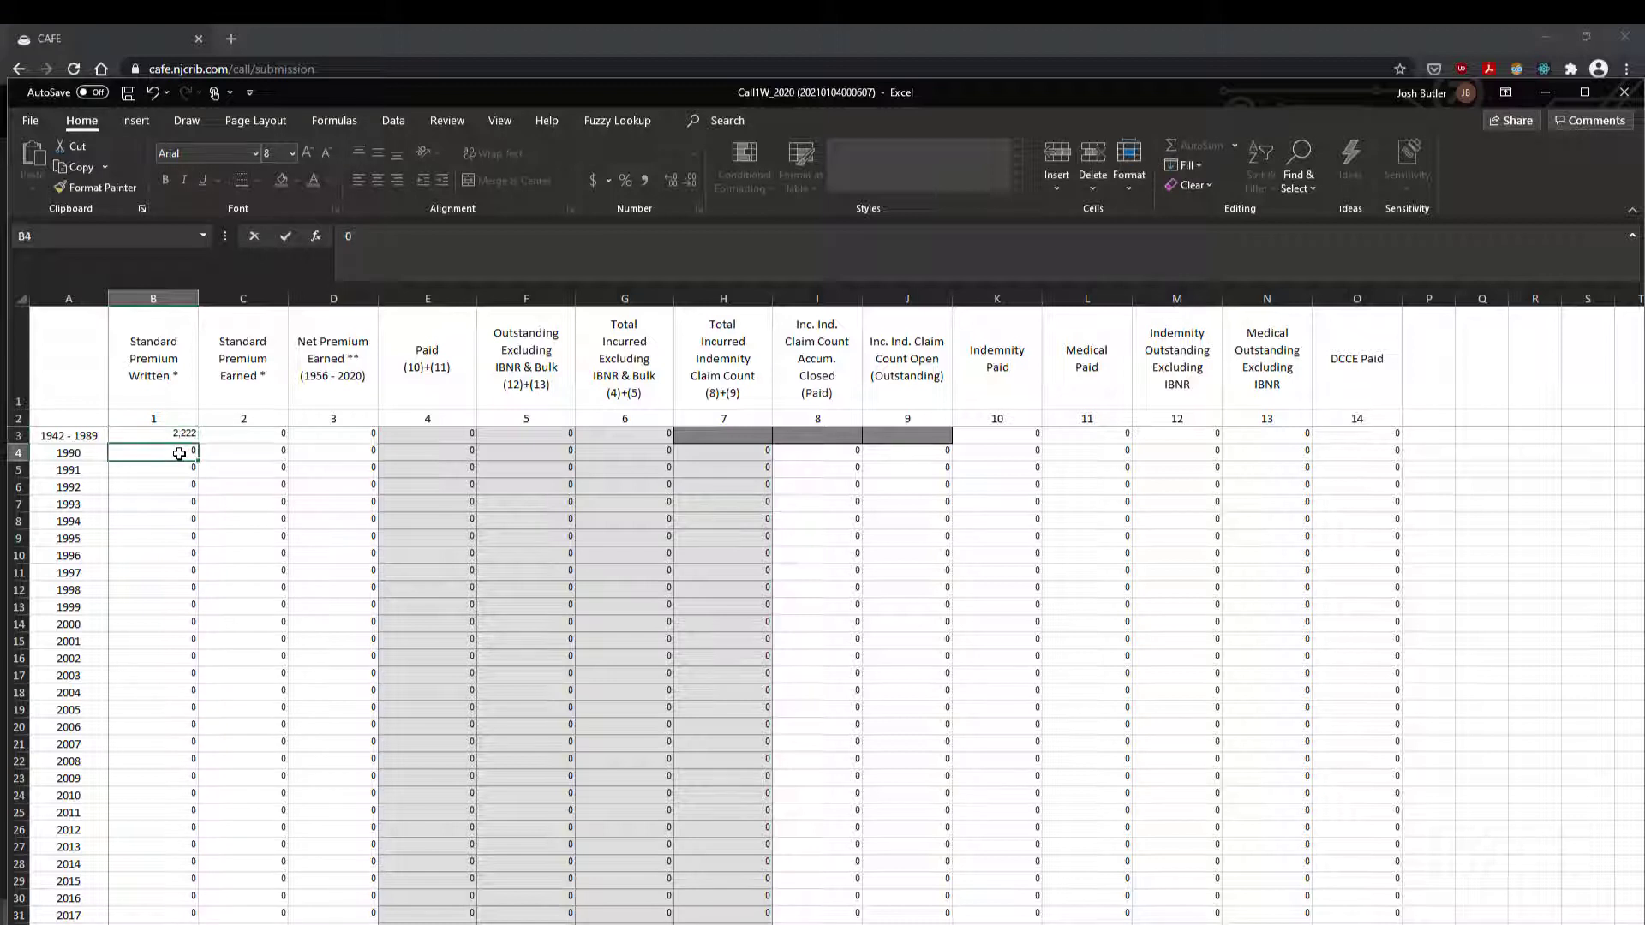
text(222222)
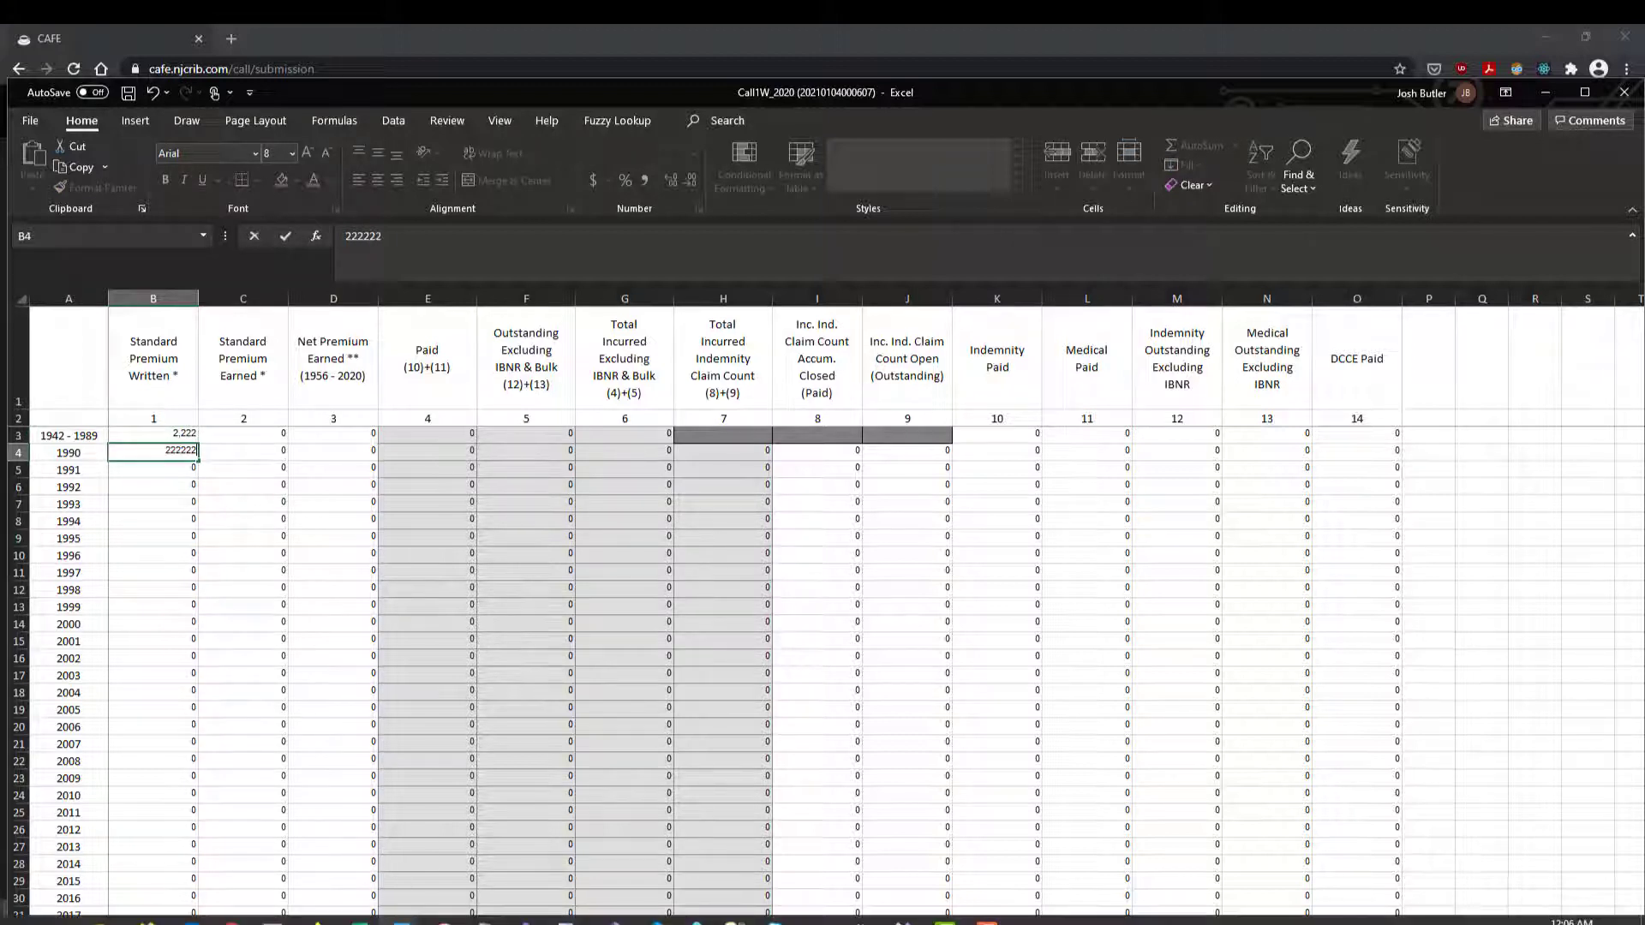
click(358, 920)
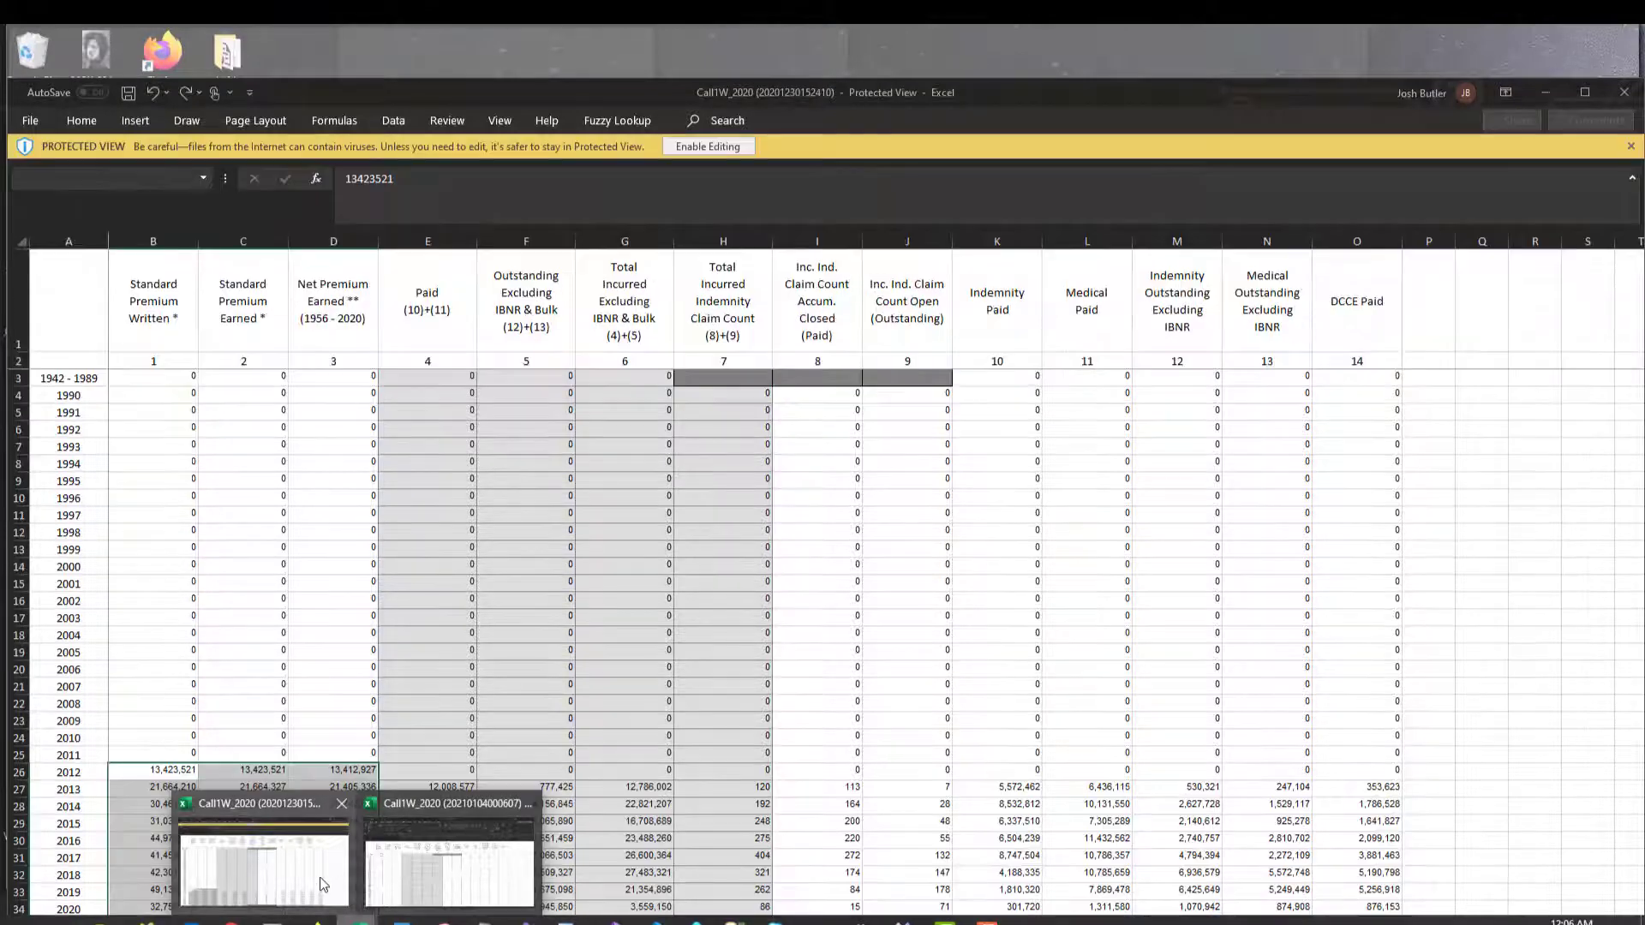
click(325, 886)
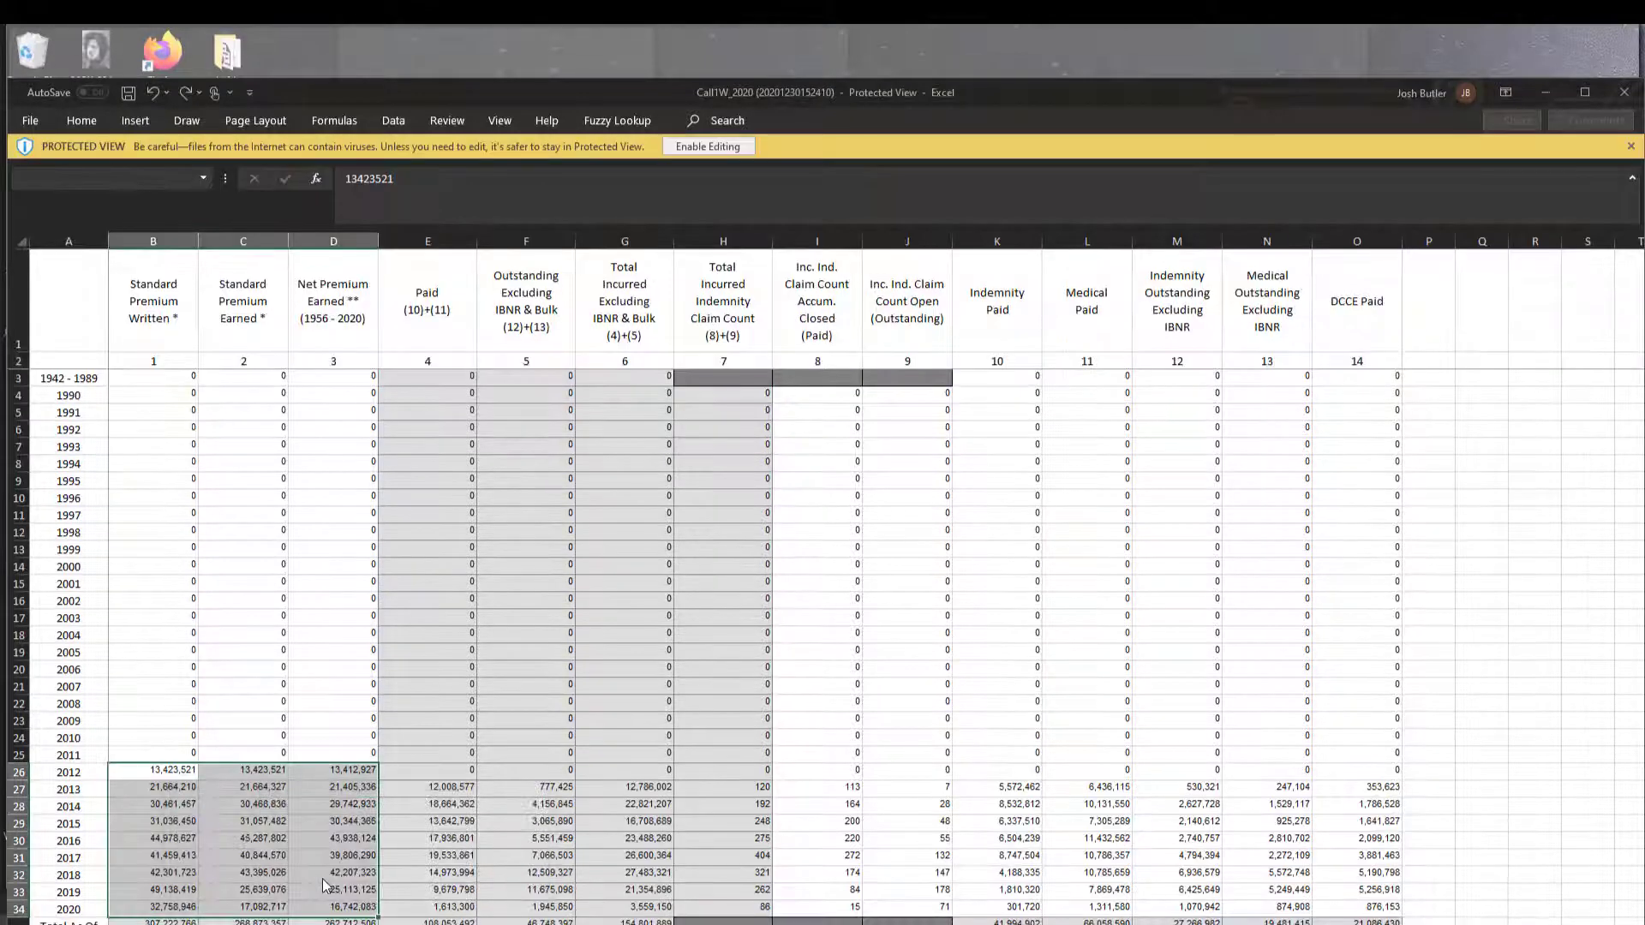
key(ctrl+c)
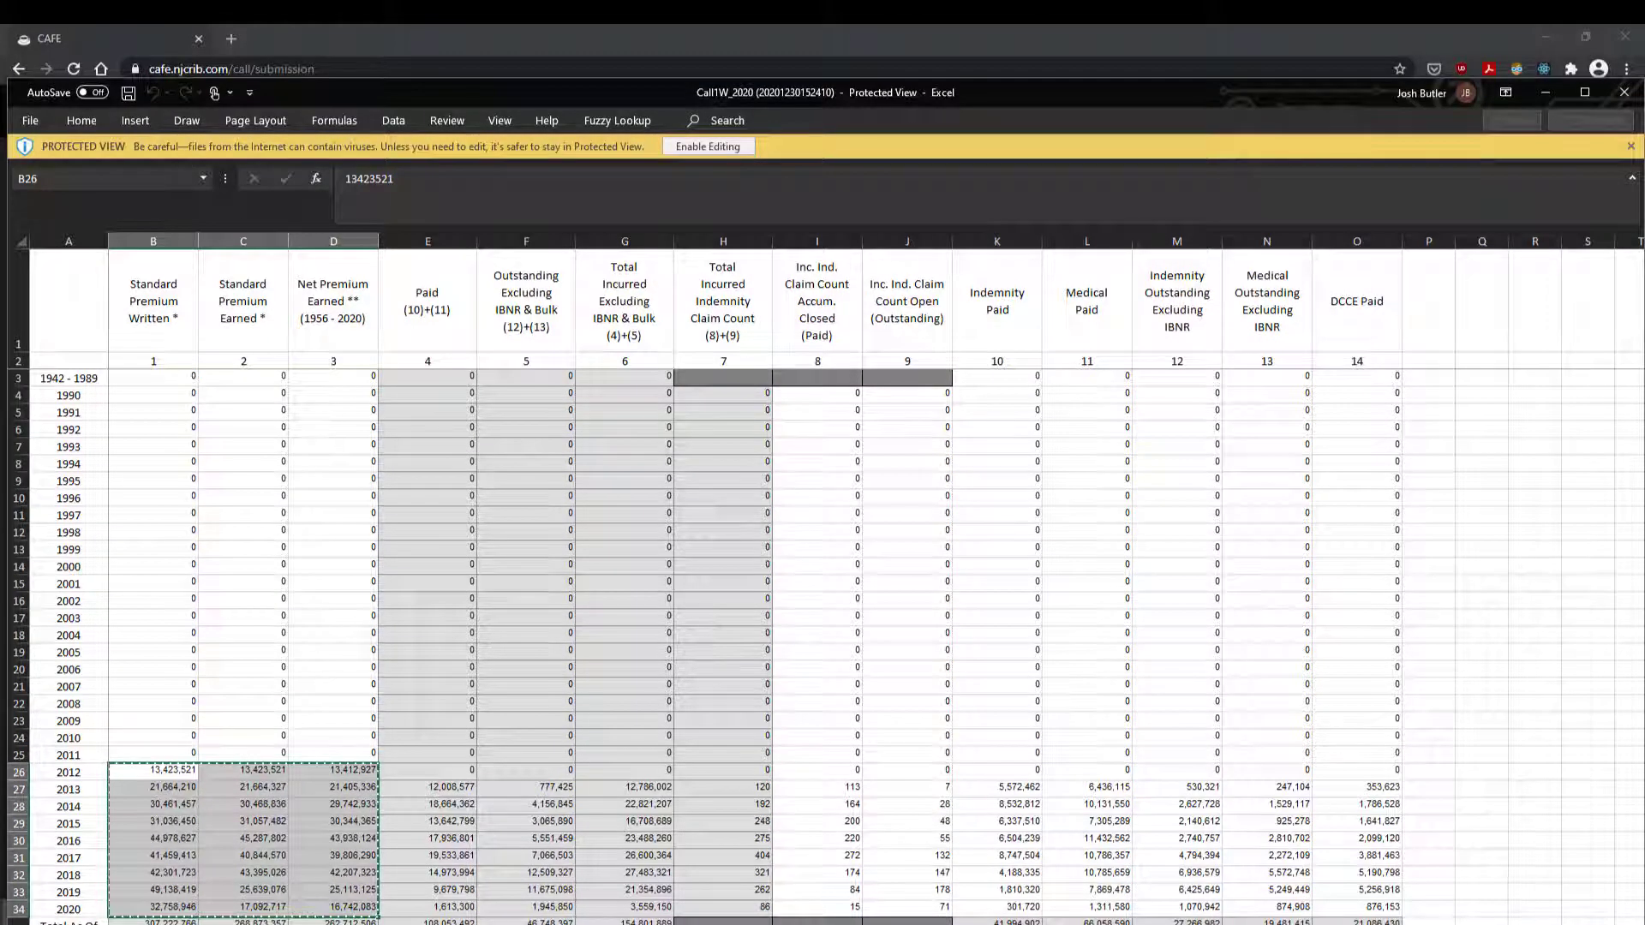
click(359, 920)
click(417, 897)
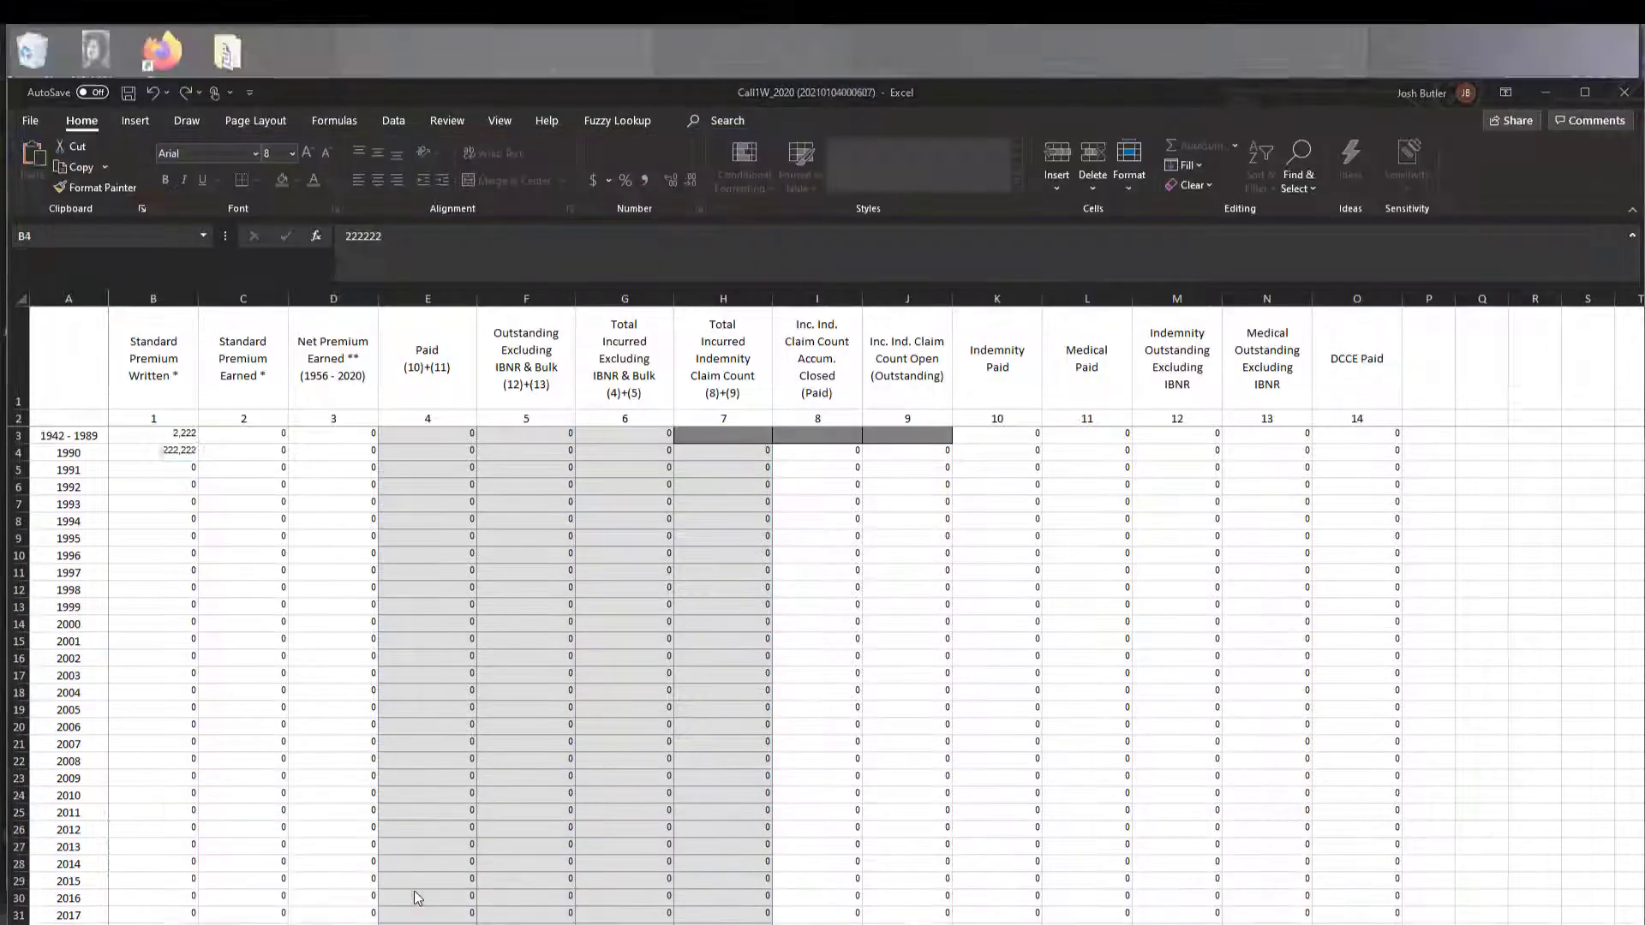
click(168, 774)
key(ctrl+v)
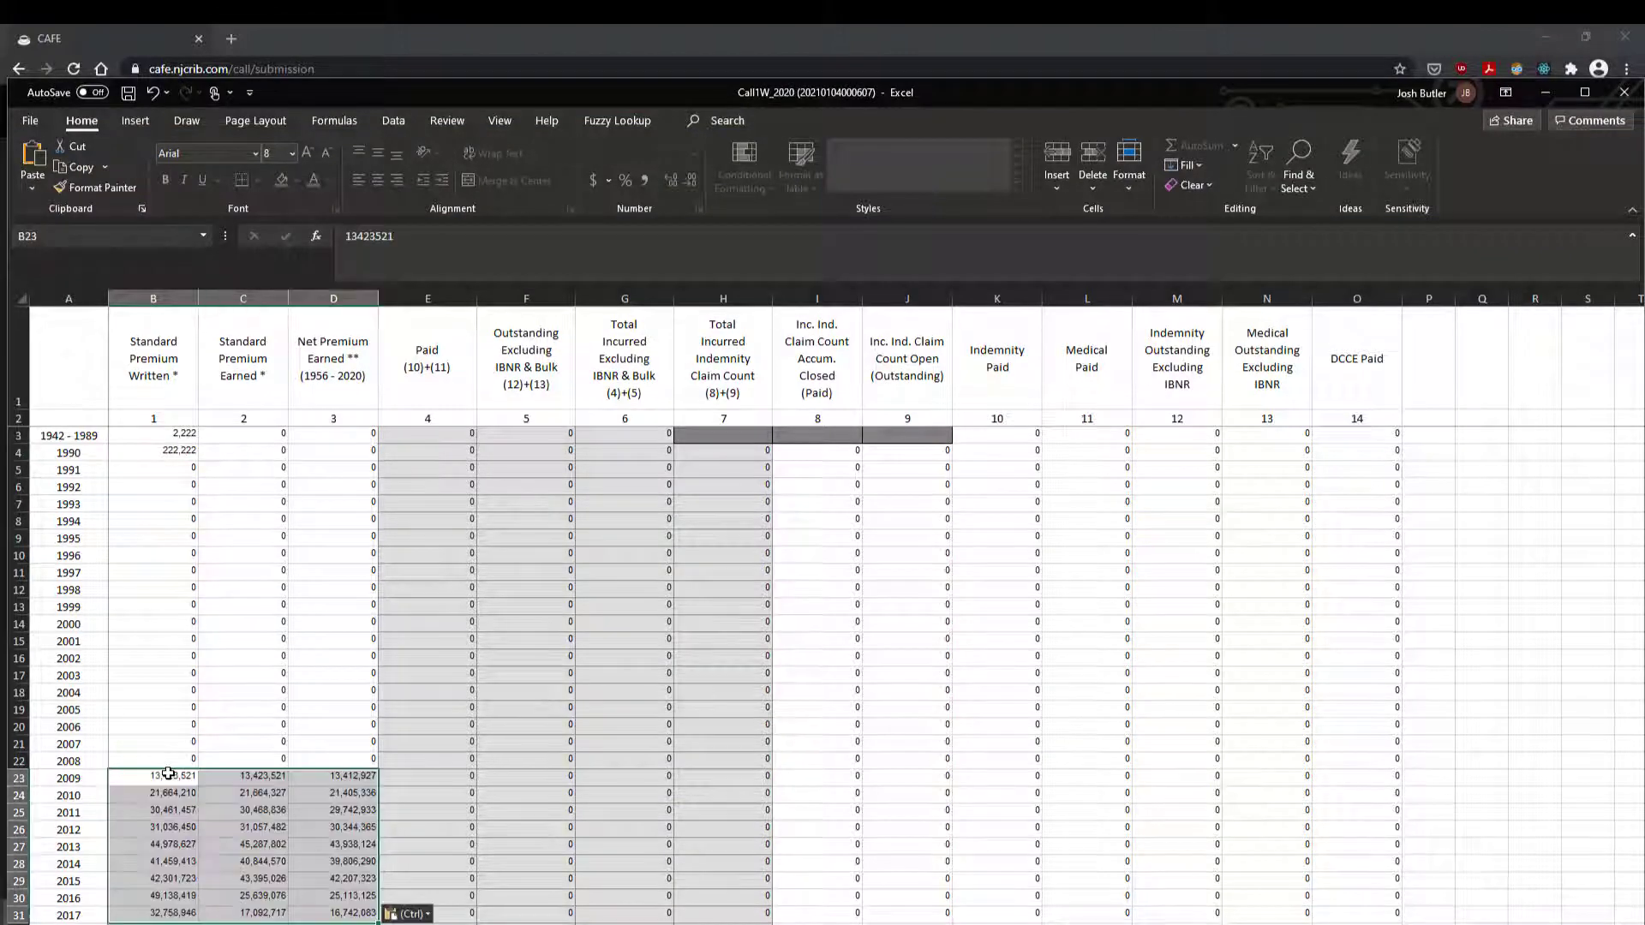
click(30, 121)
click(62, 351)
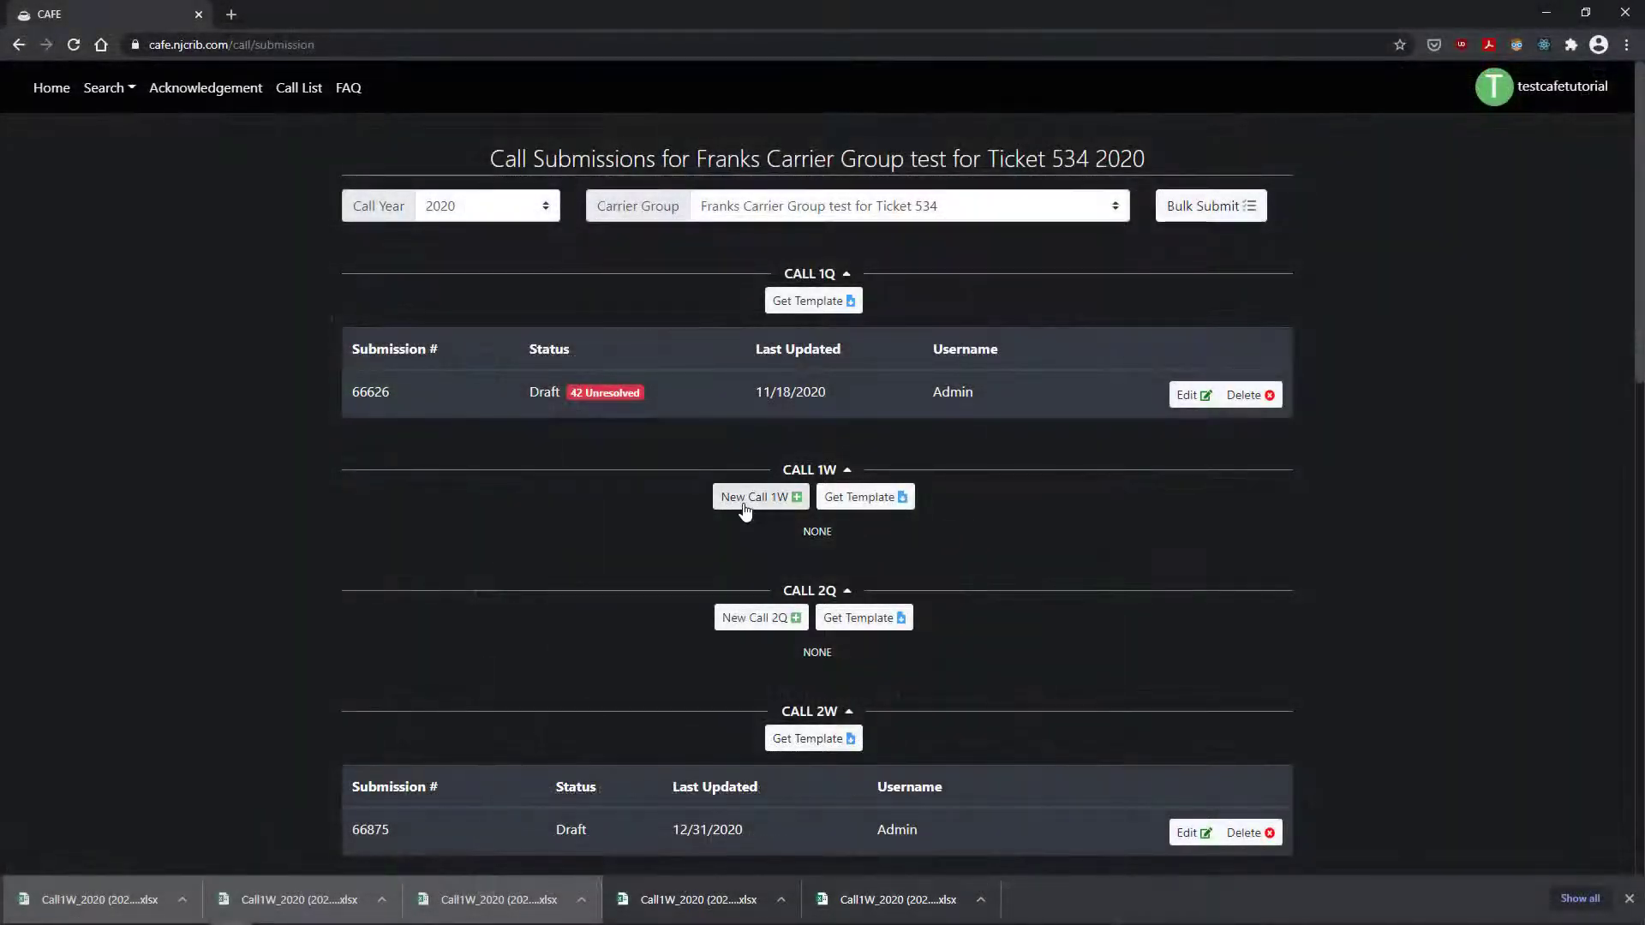
click(747, 502)
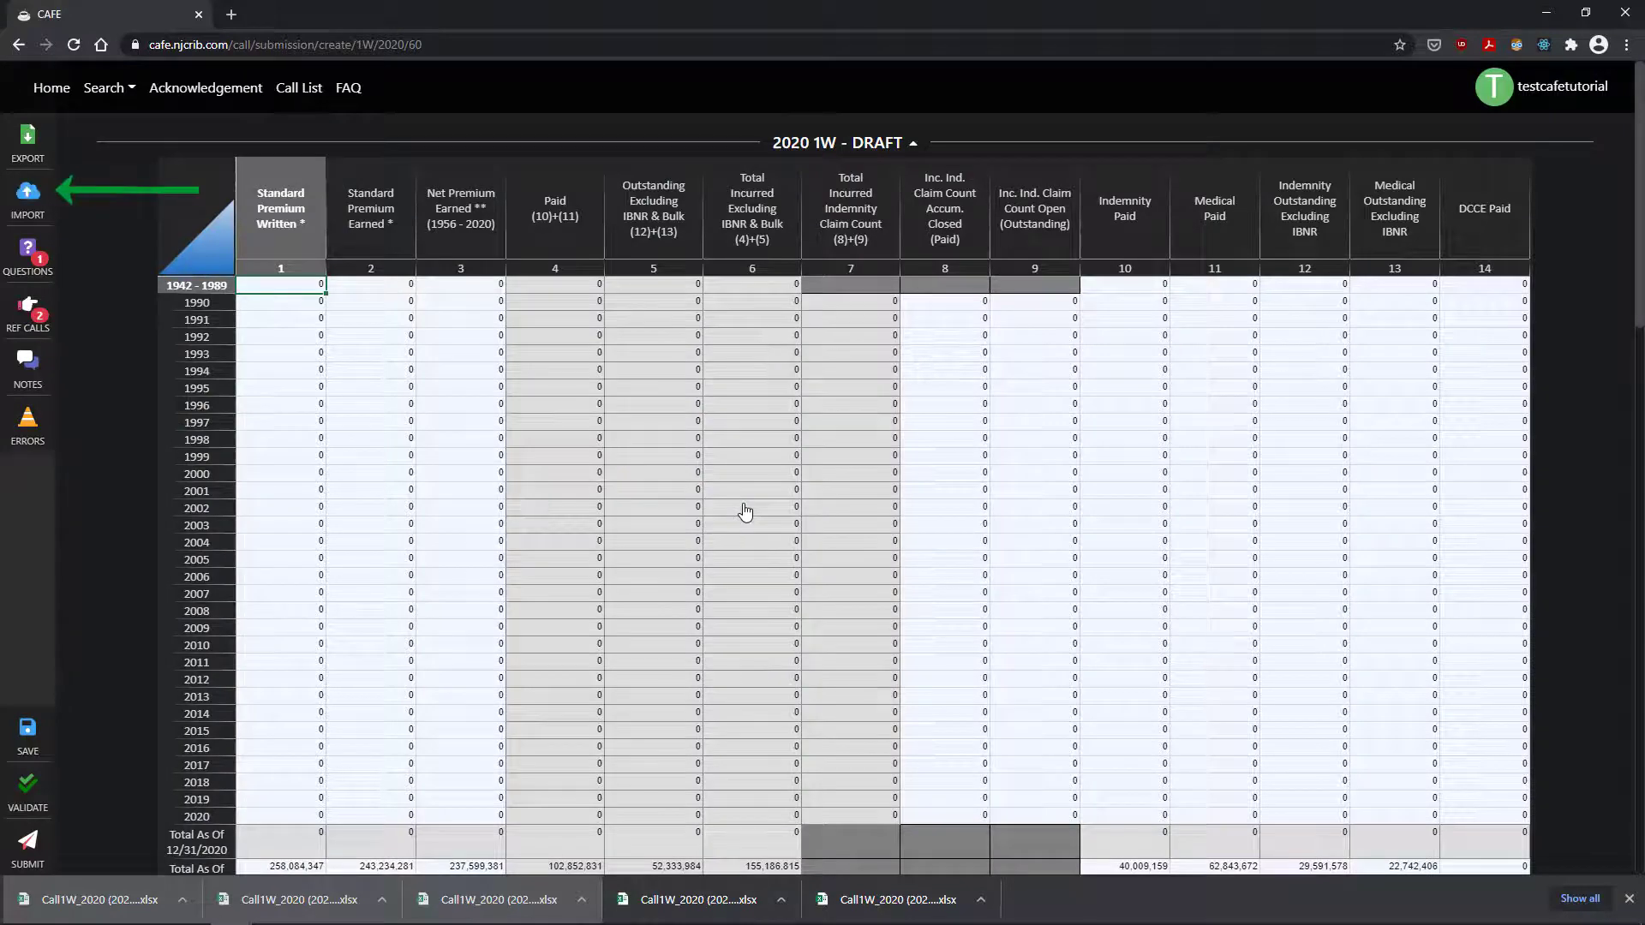
click(28, 195)
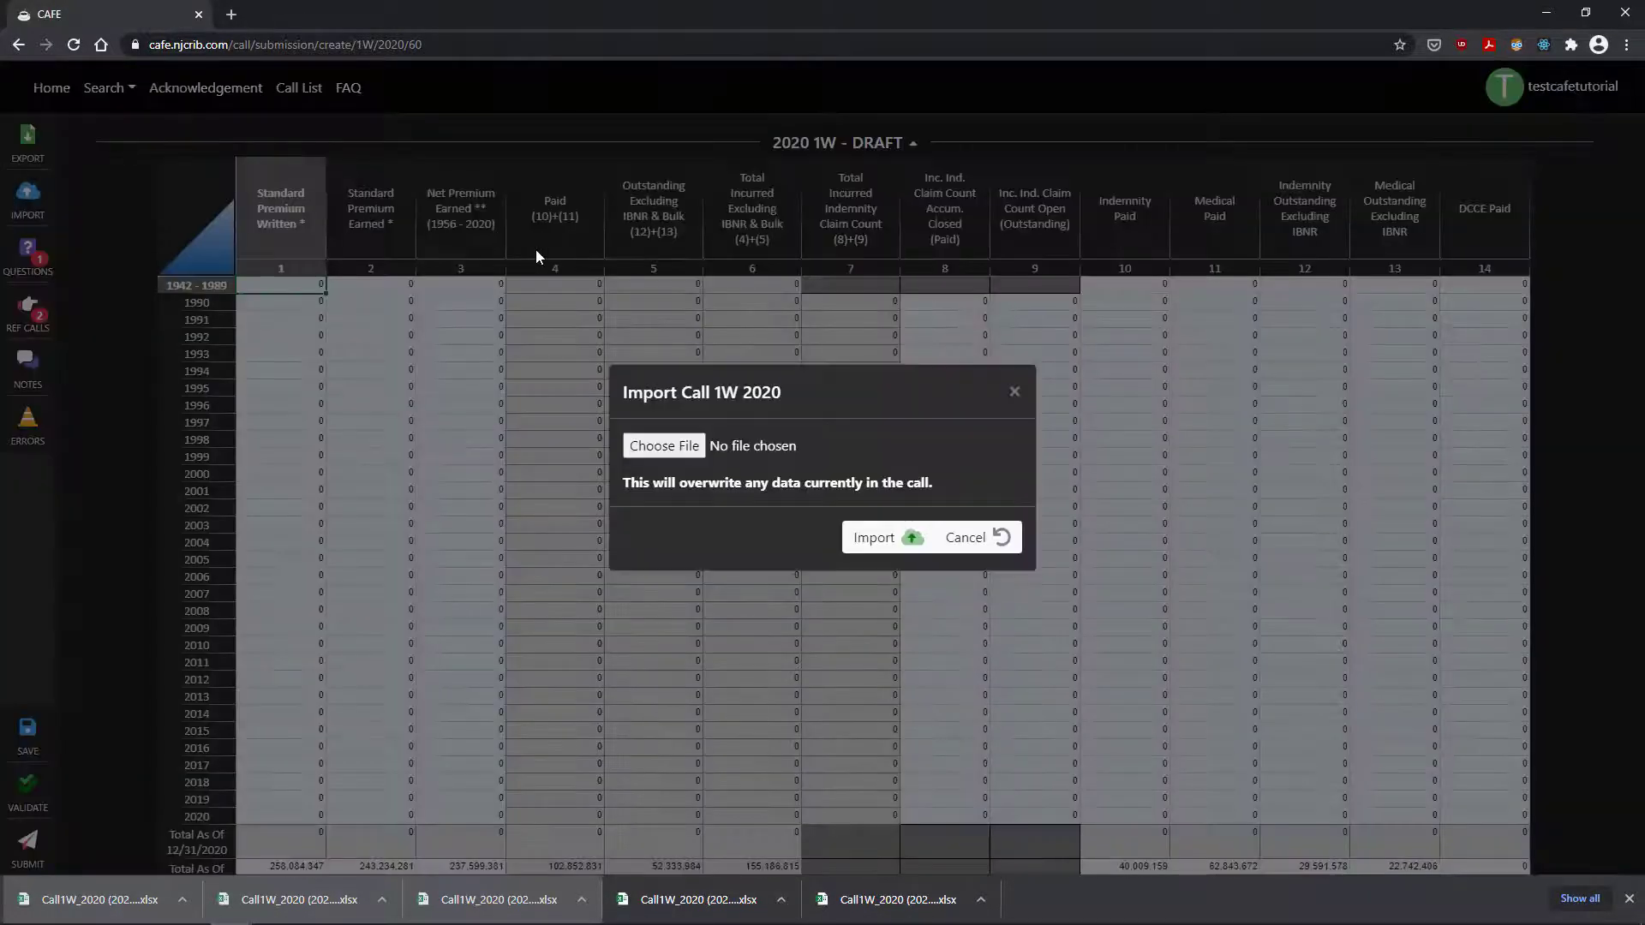
click(643, 452)
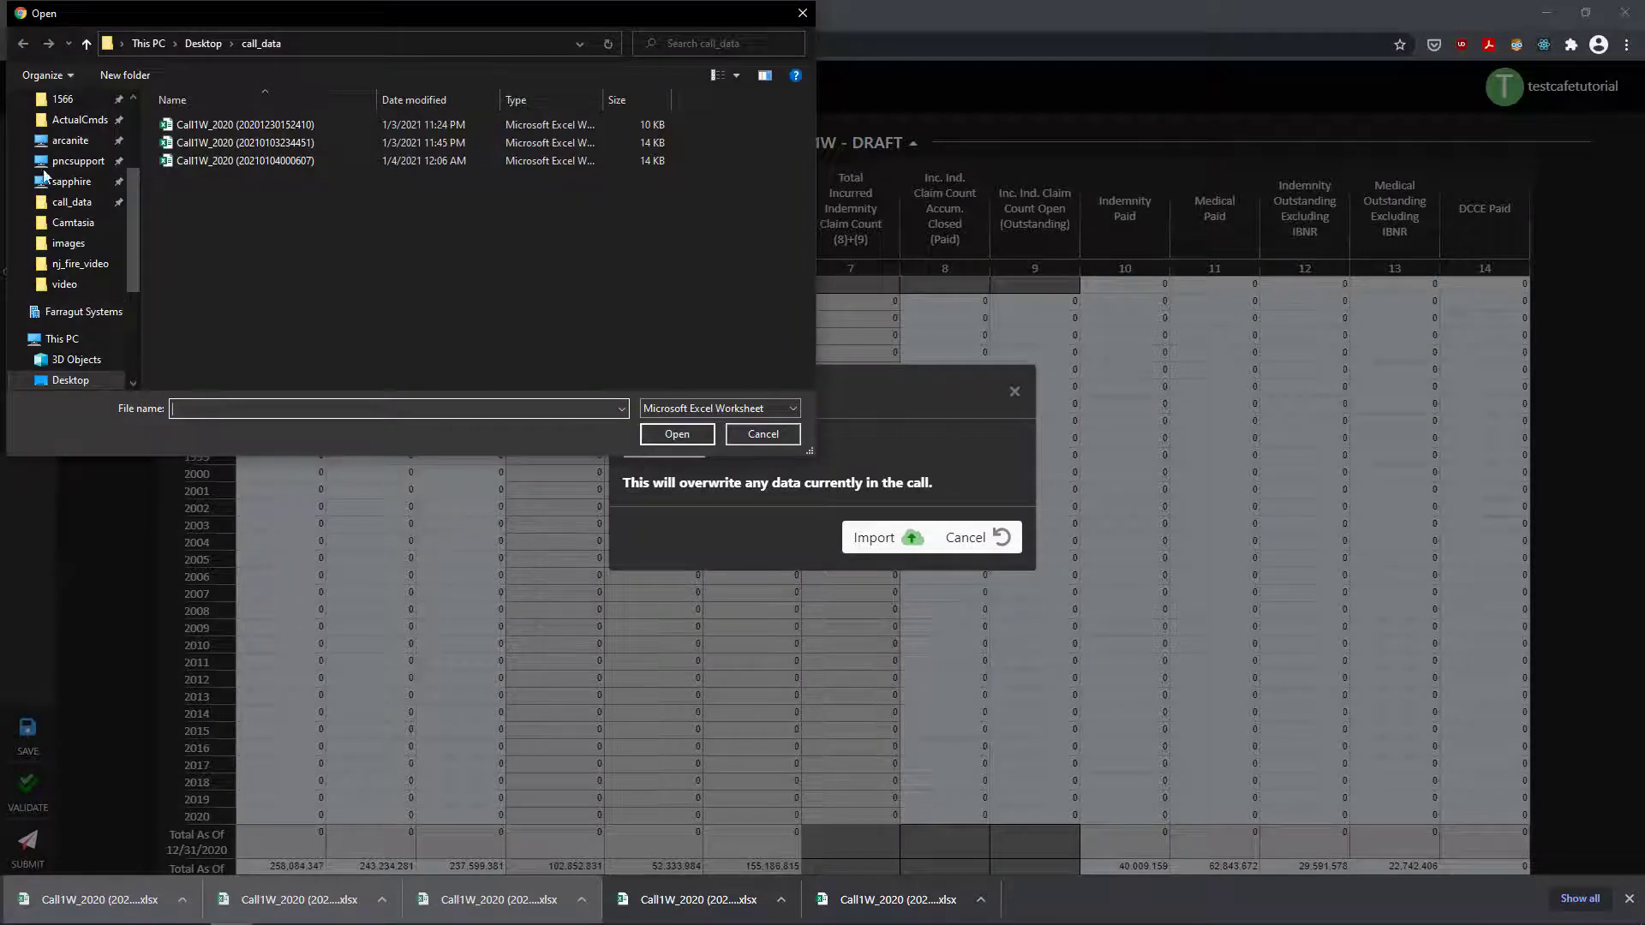
click(101, 204)
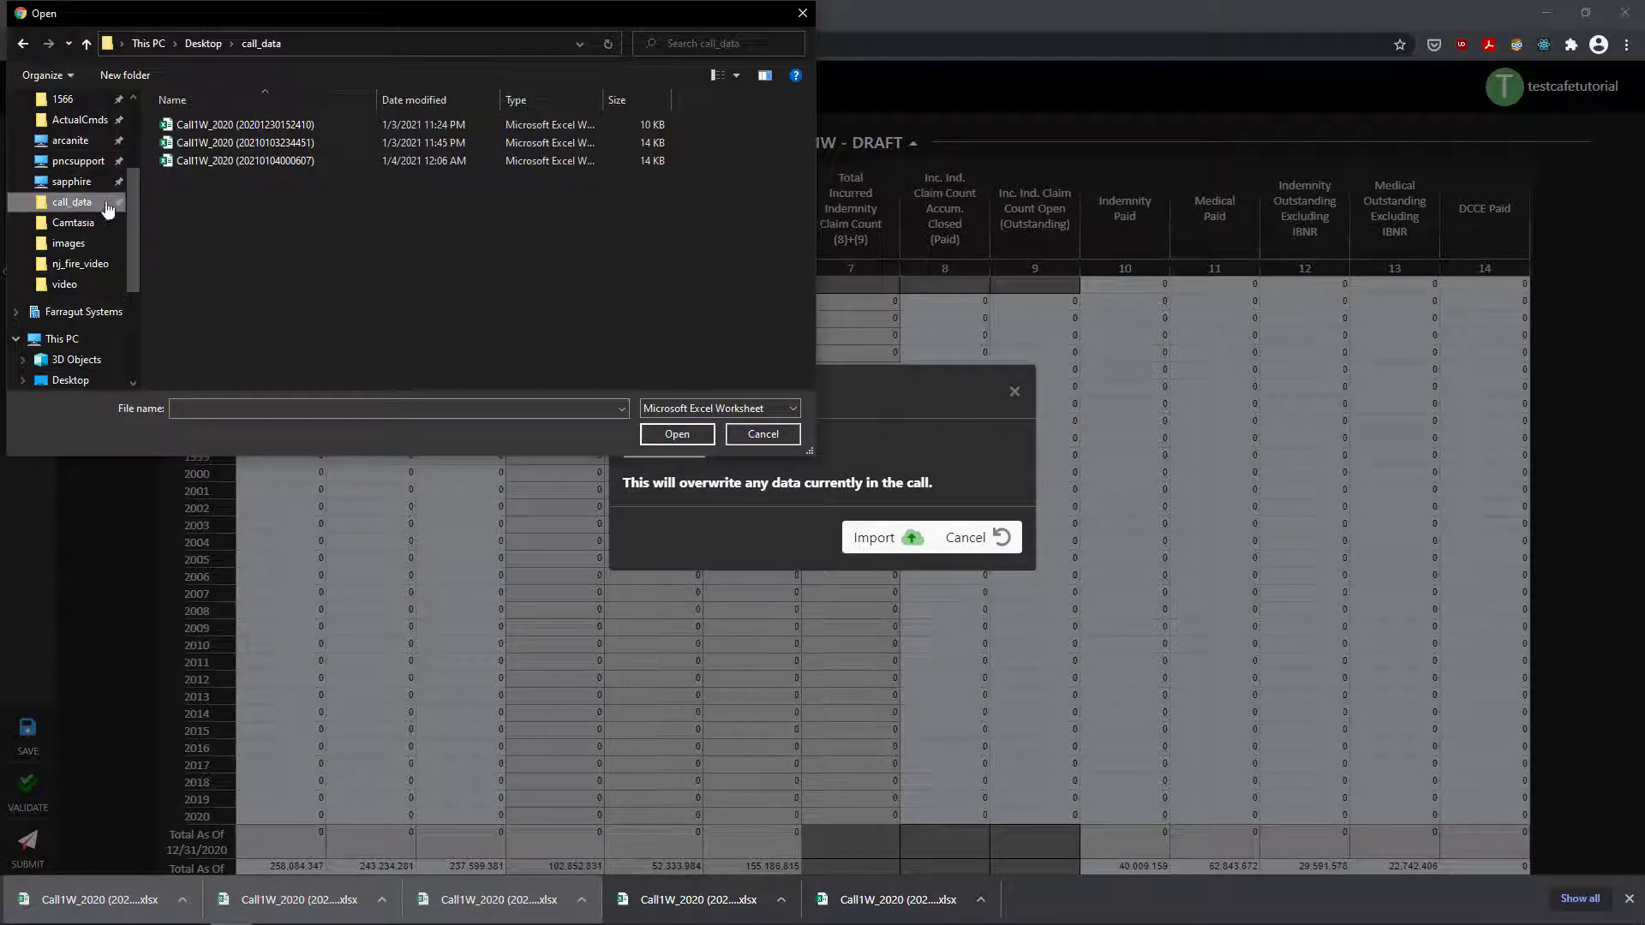
click(252, 162)
click(677, 433)
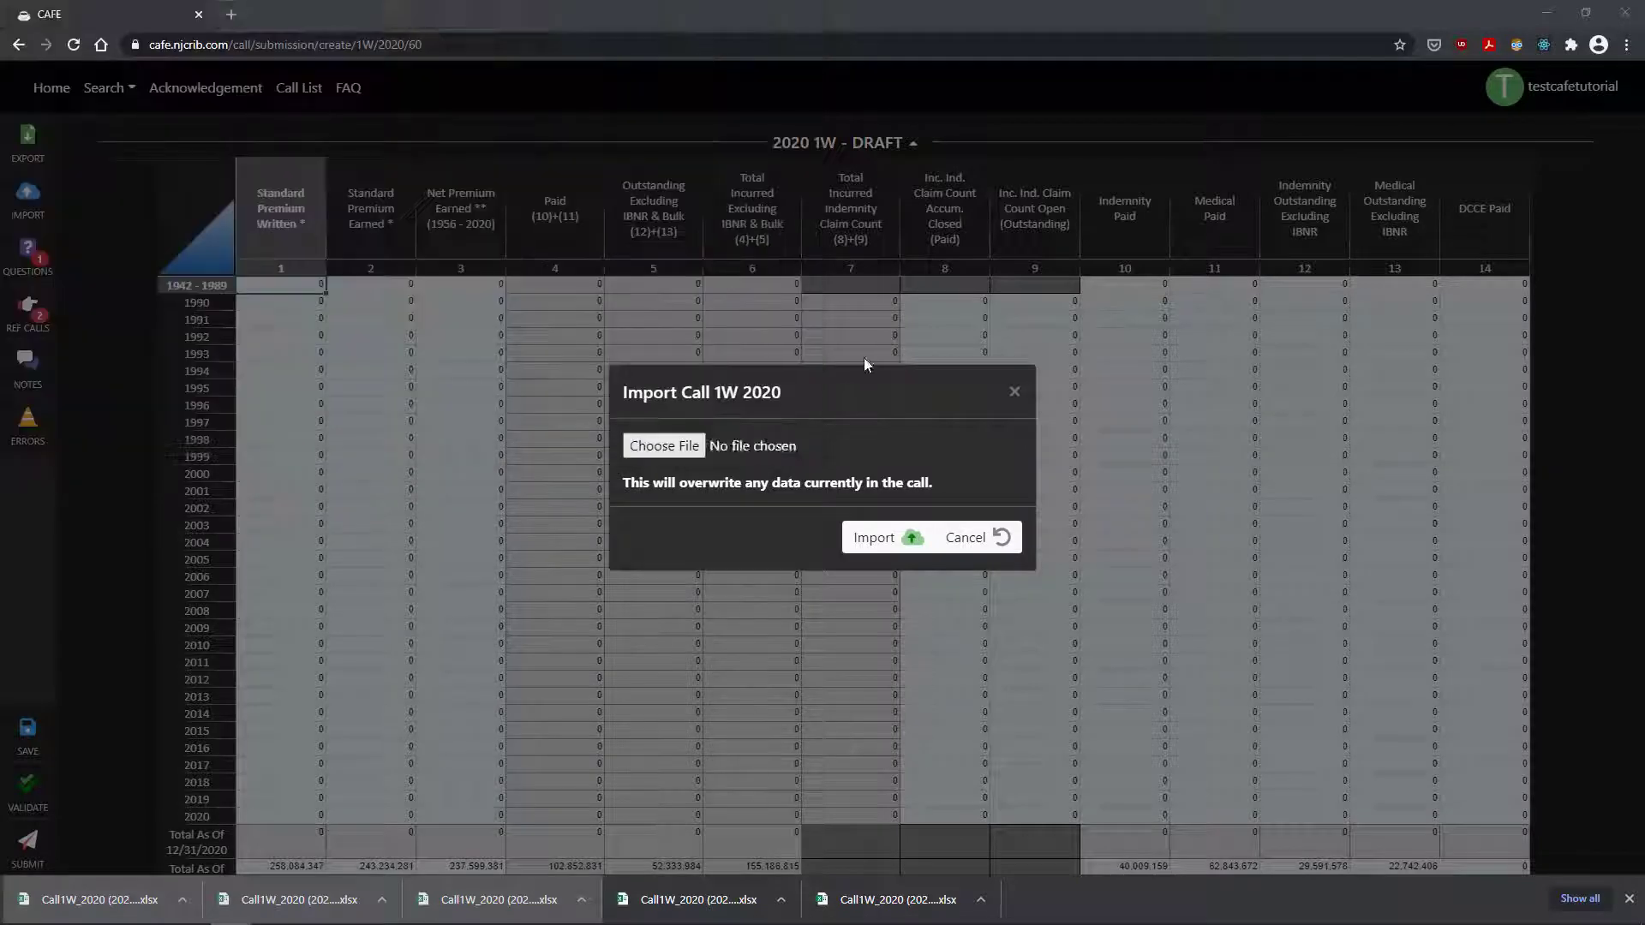
click(885, 537)
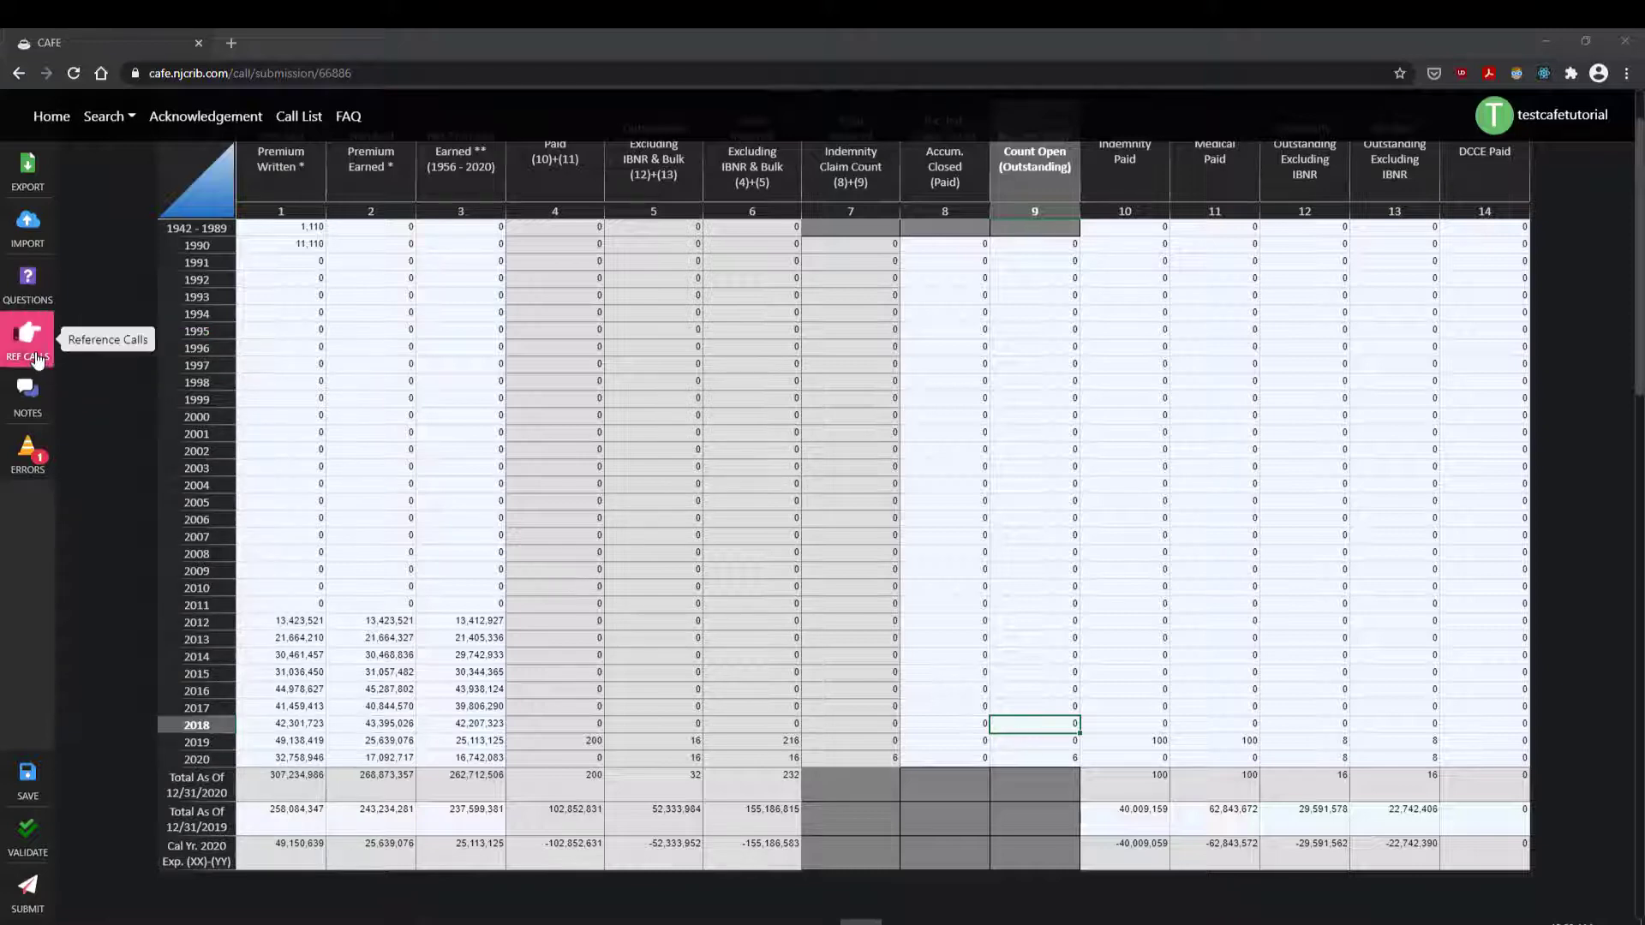
Step: Open the 2019 1W reference call from REF CALLS in a new tab, then return to the 2020 draft
click(38, 353)
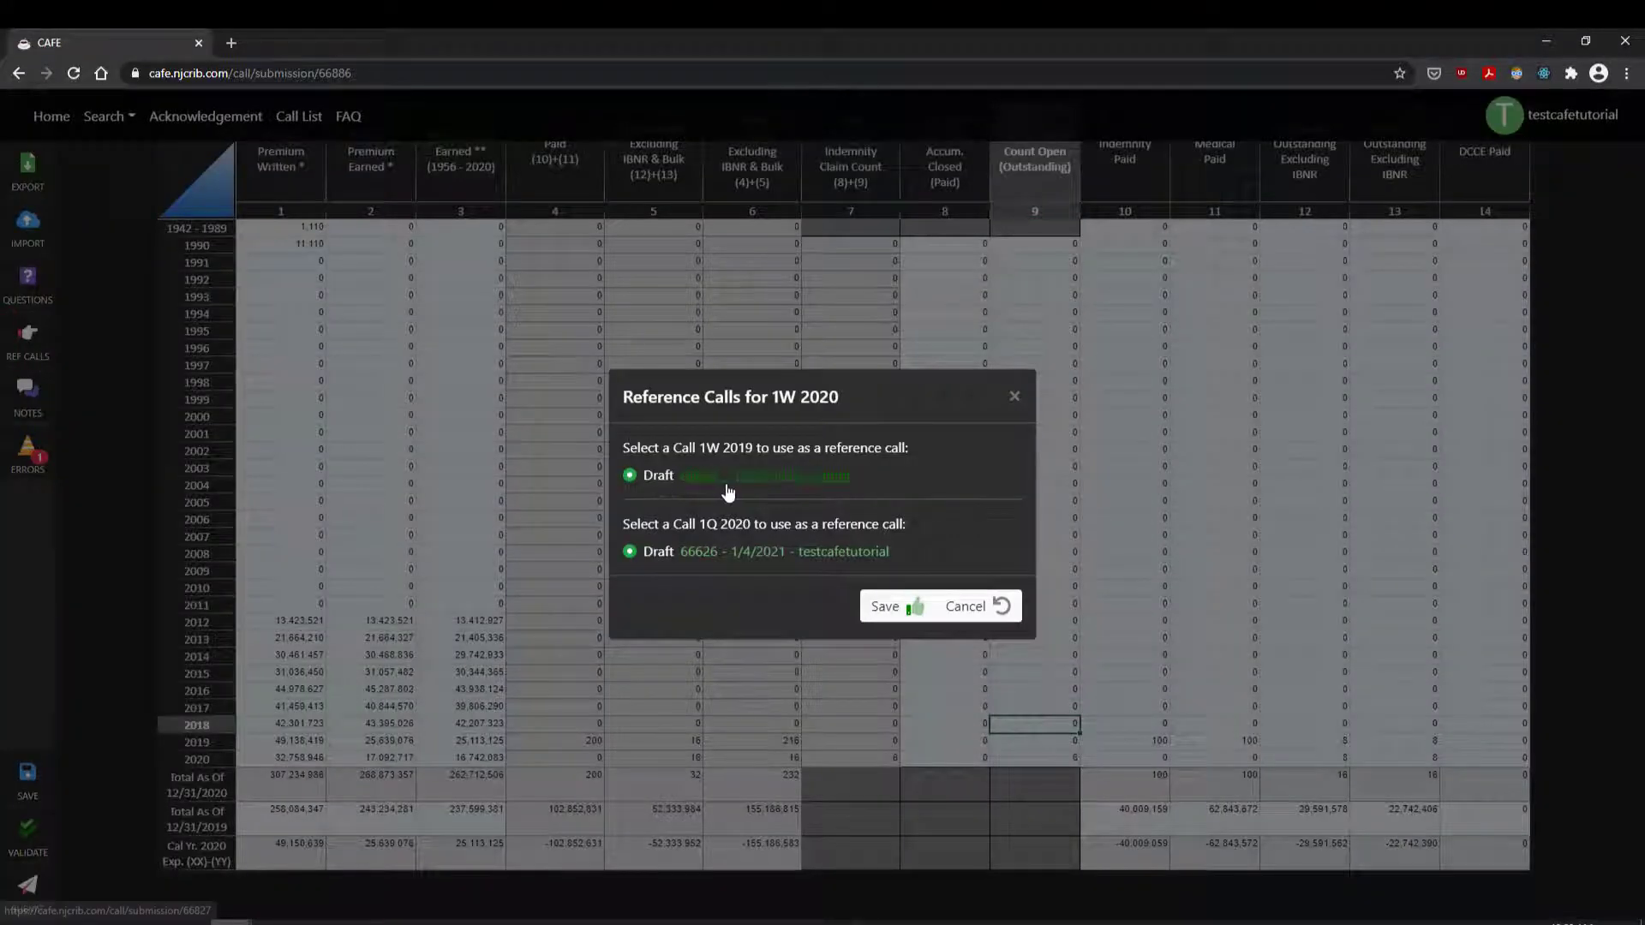
click(727, 482)
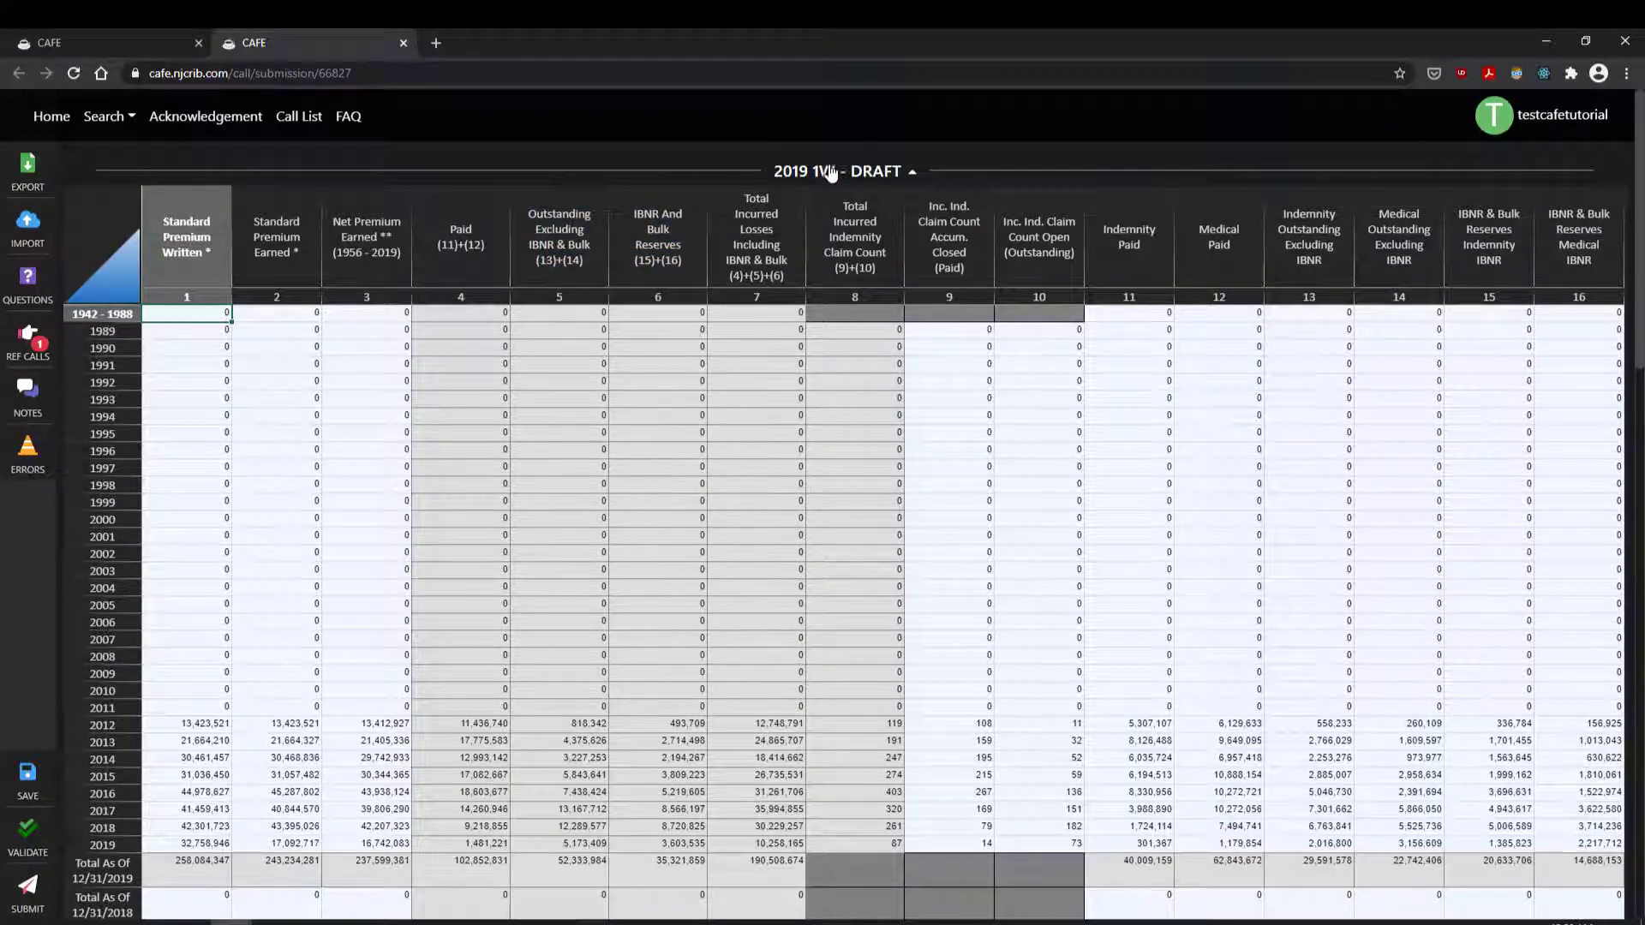
click(55, 40)
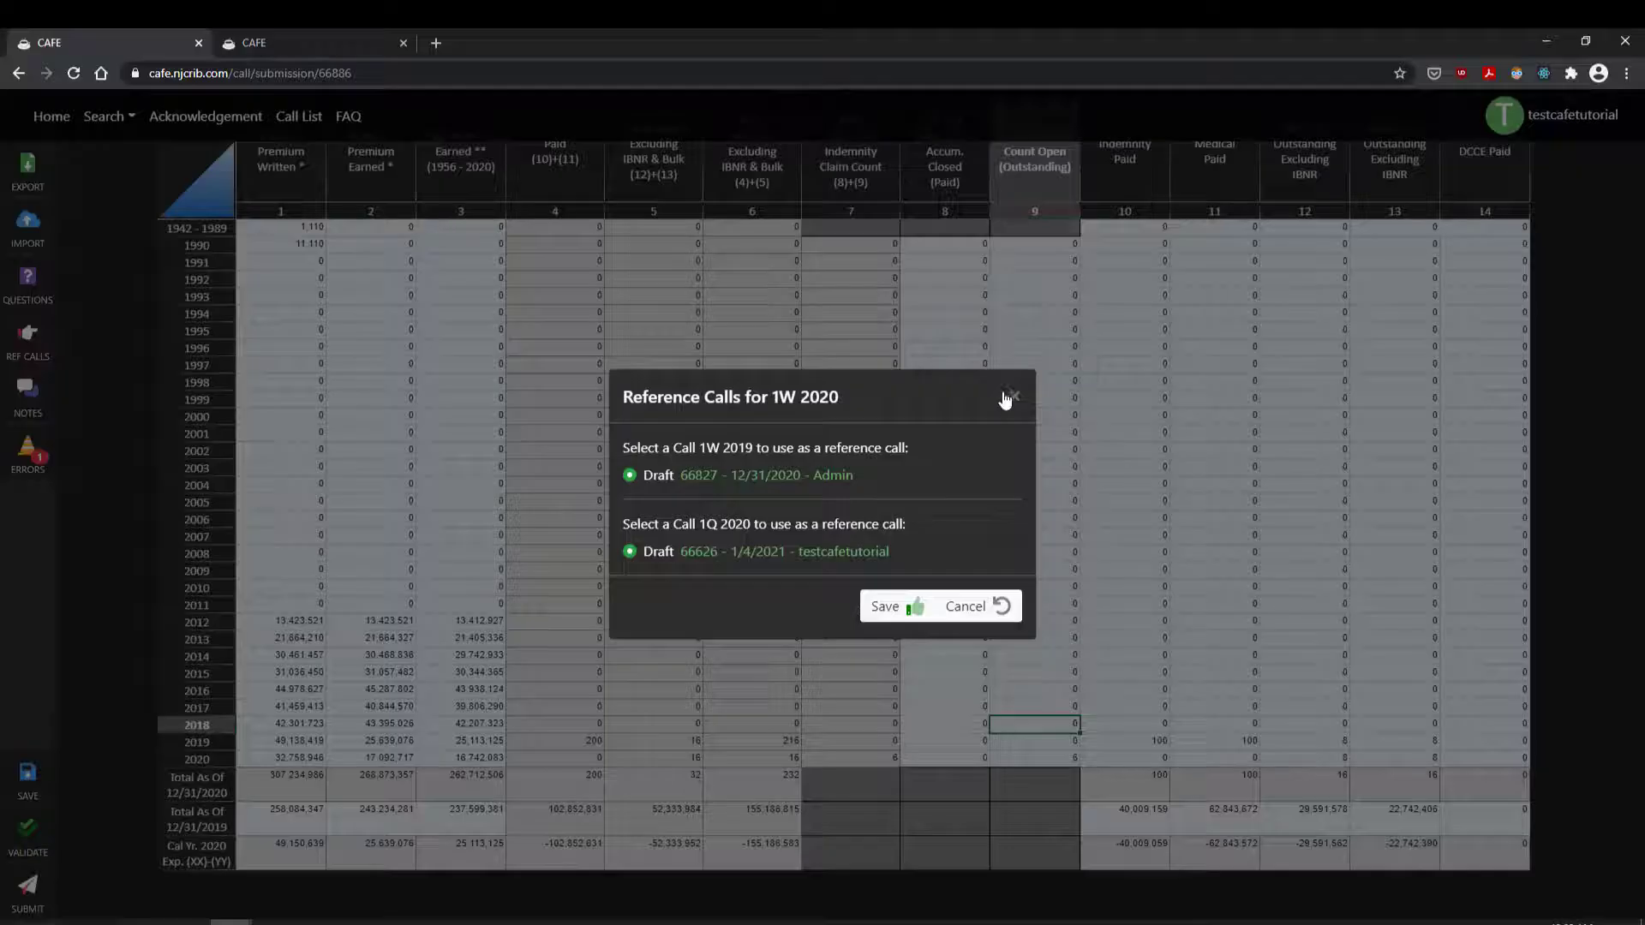
click(1007, 391)
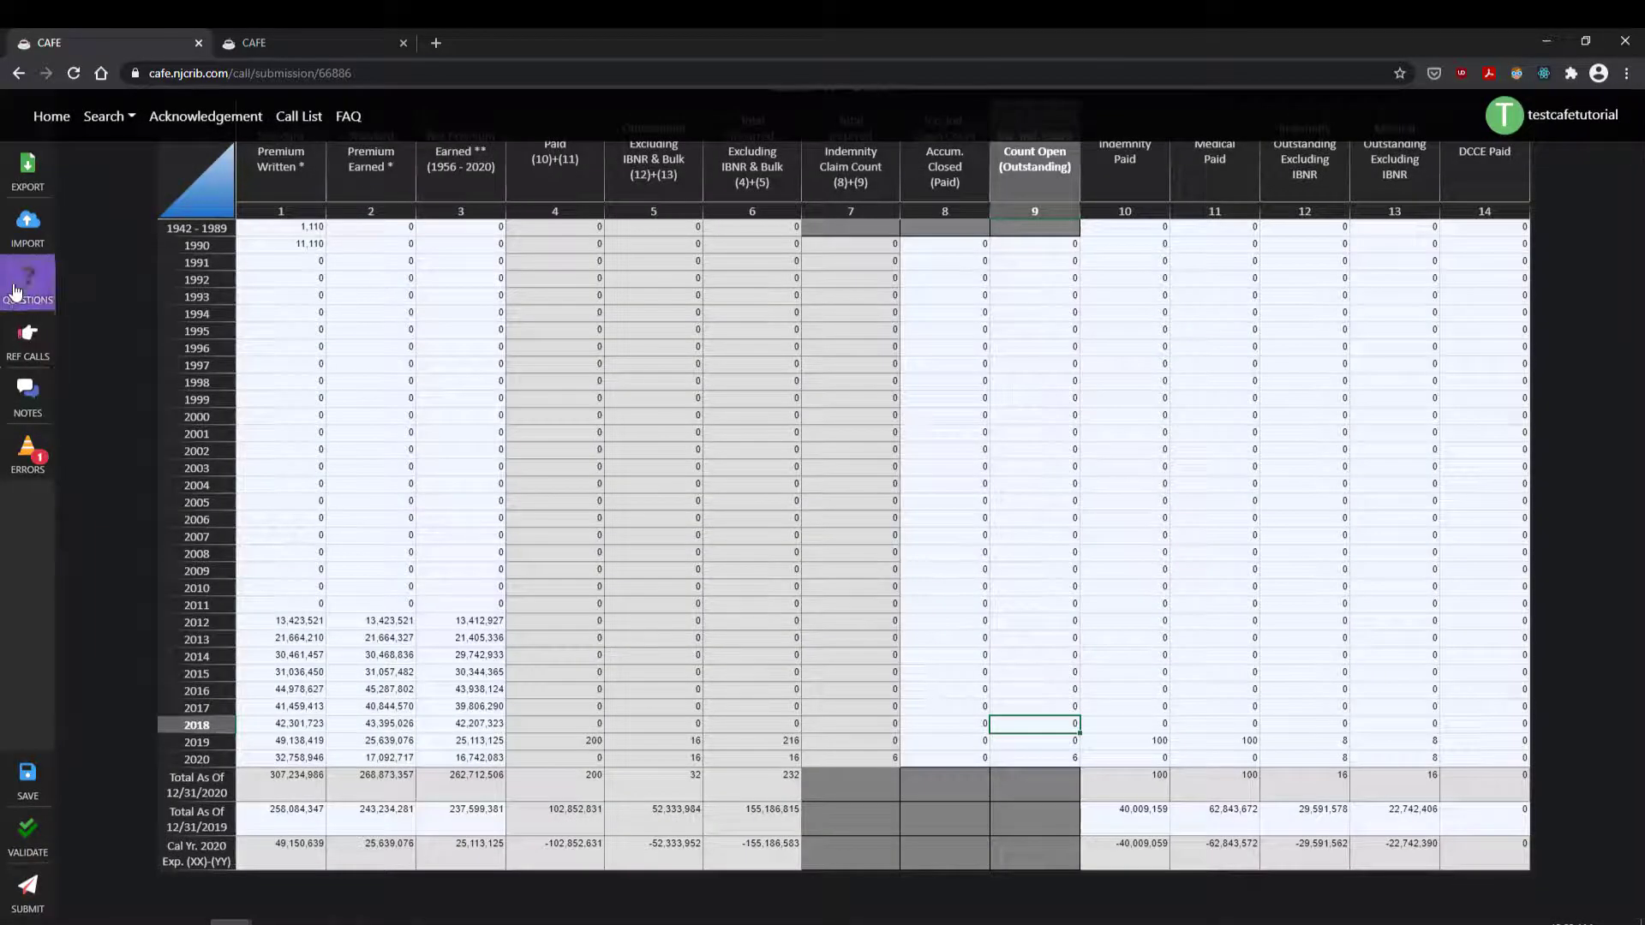
Step: Answer 0 to the 2020 dividends question, set 2019 Medical Paid to -2, and validate
click(15, 291)
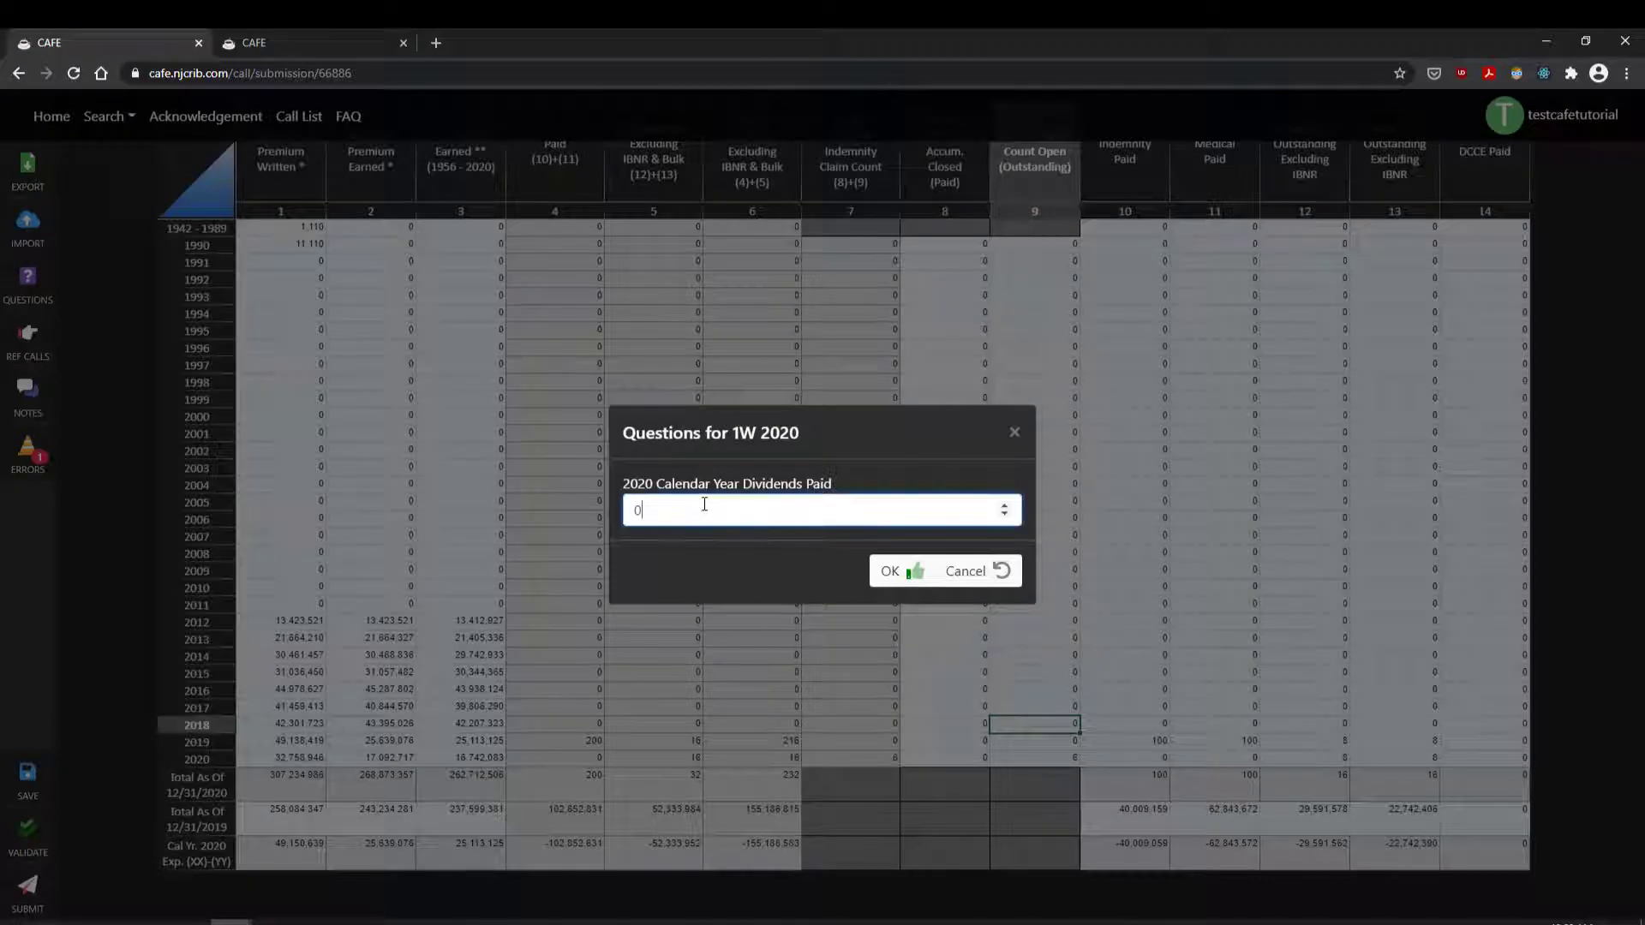
click(908, 570)
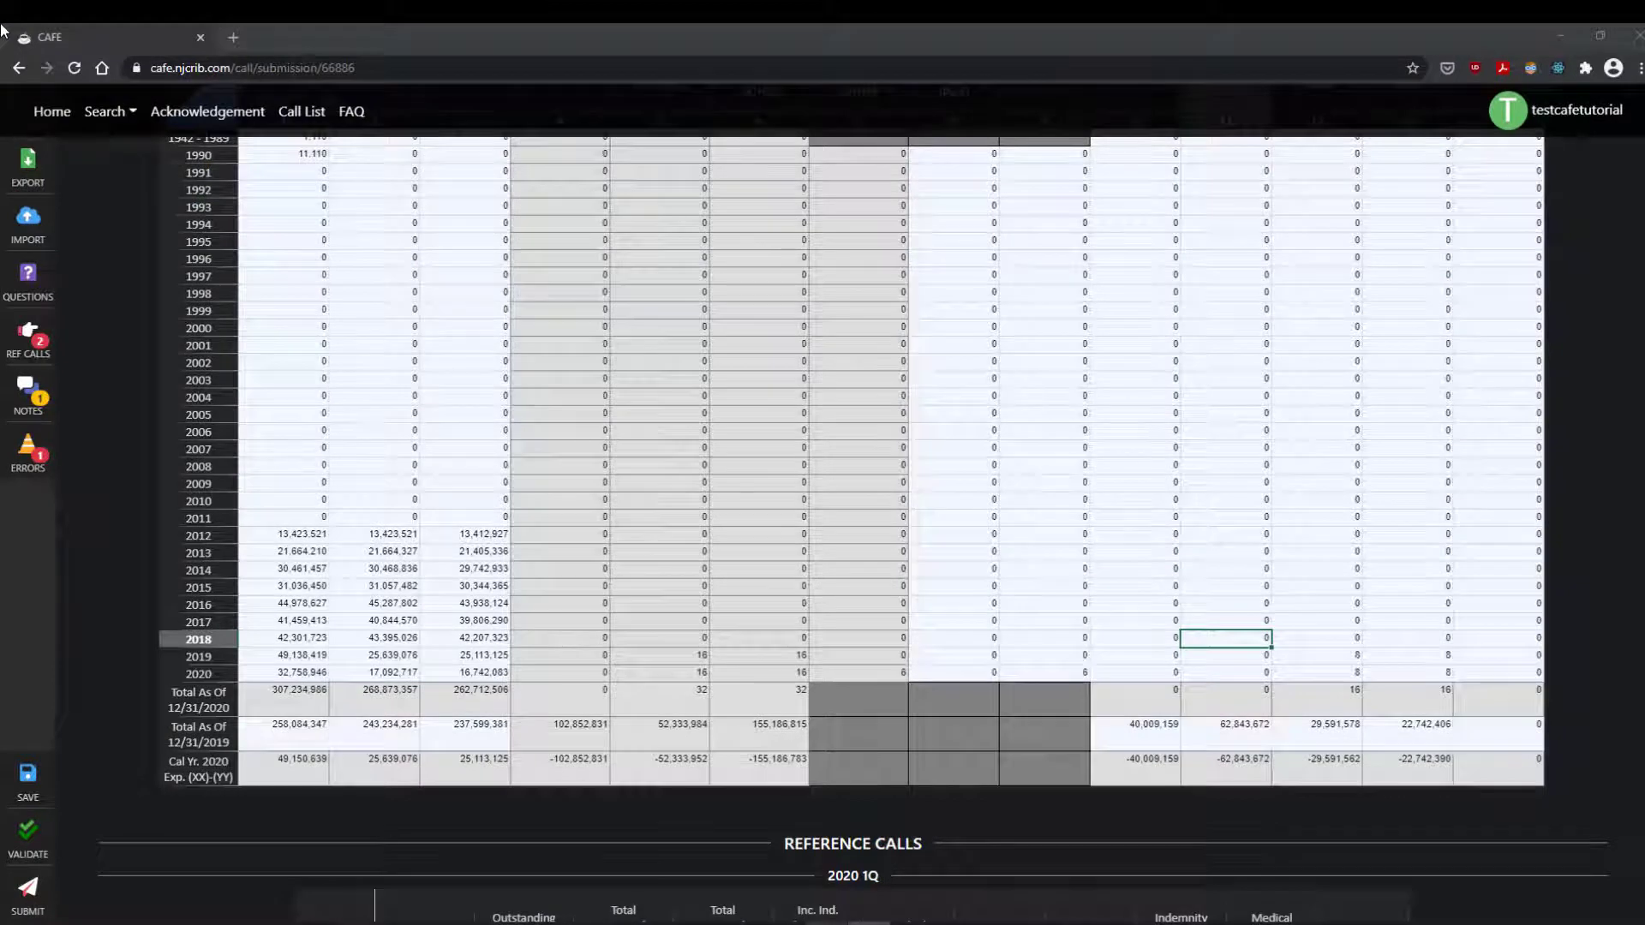
click(1253, 658)
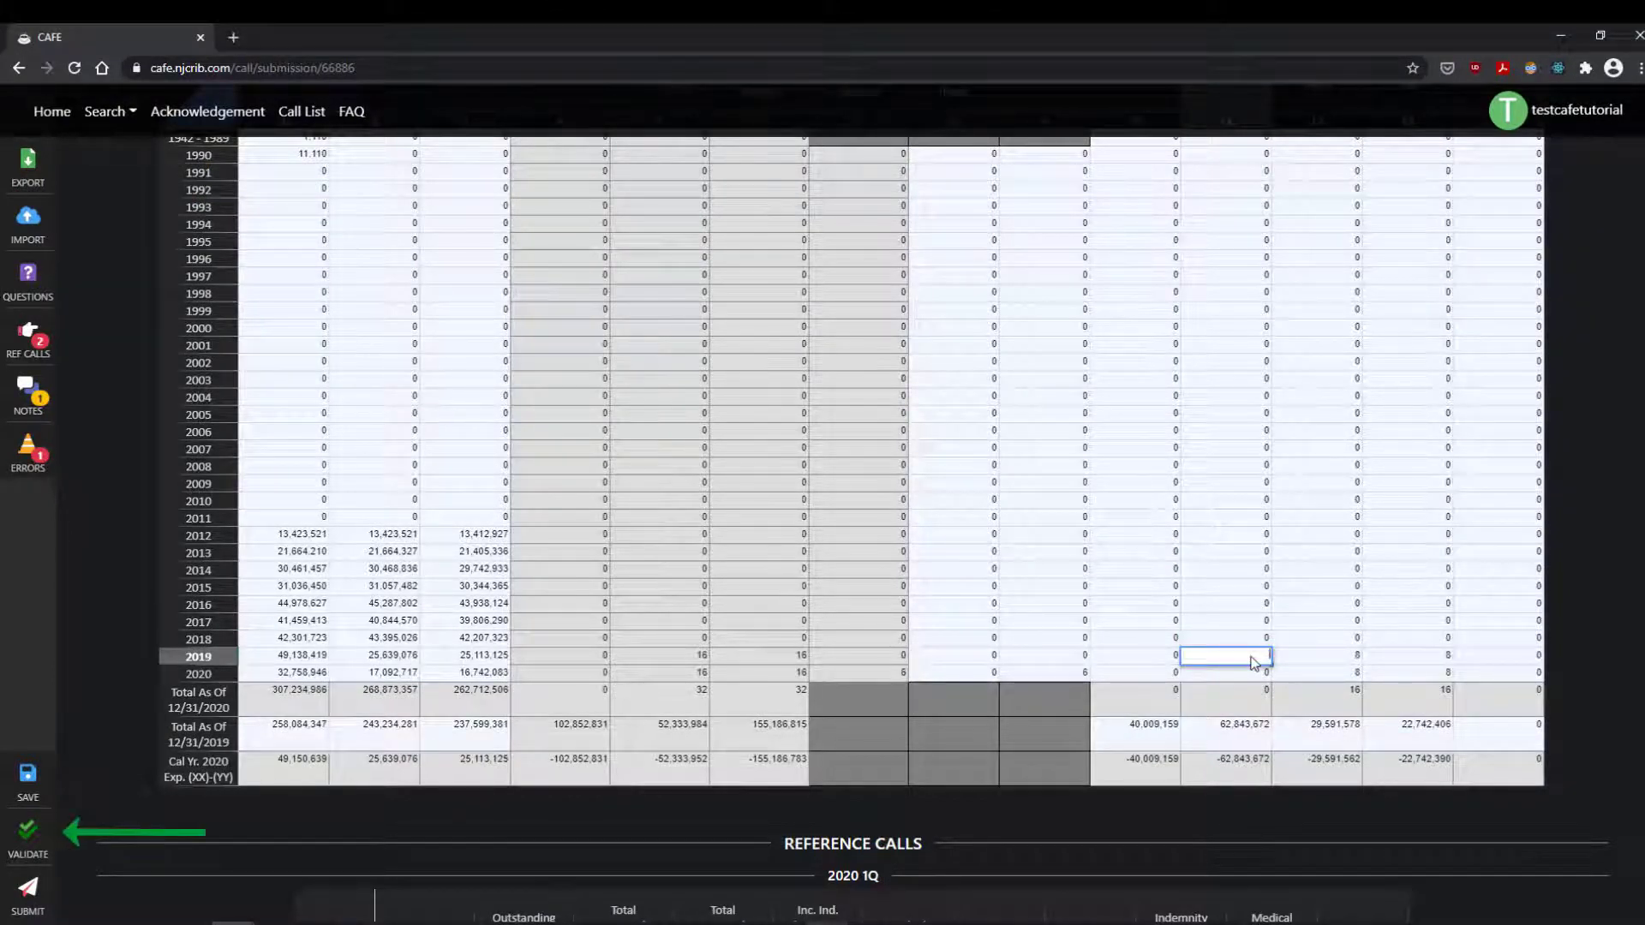
text(-2)
click(1237, 641)
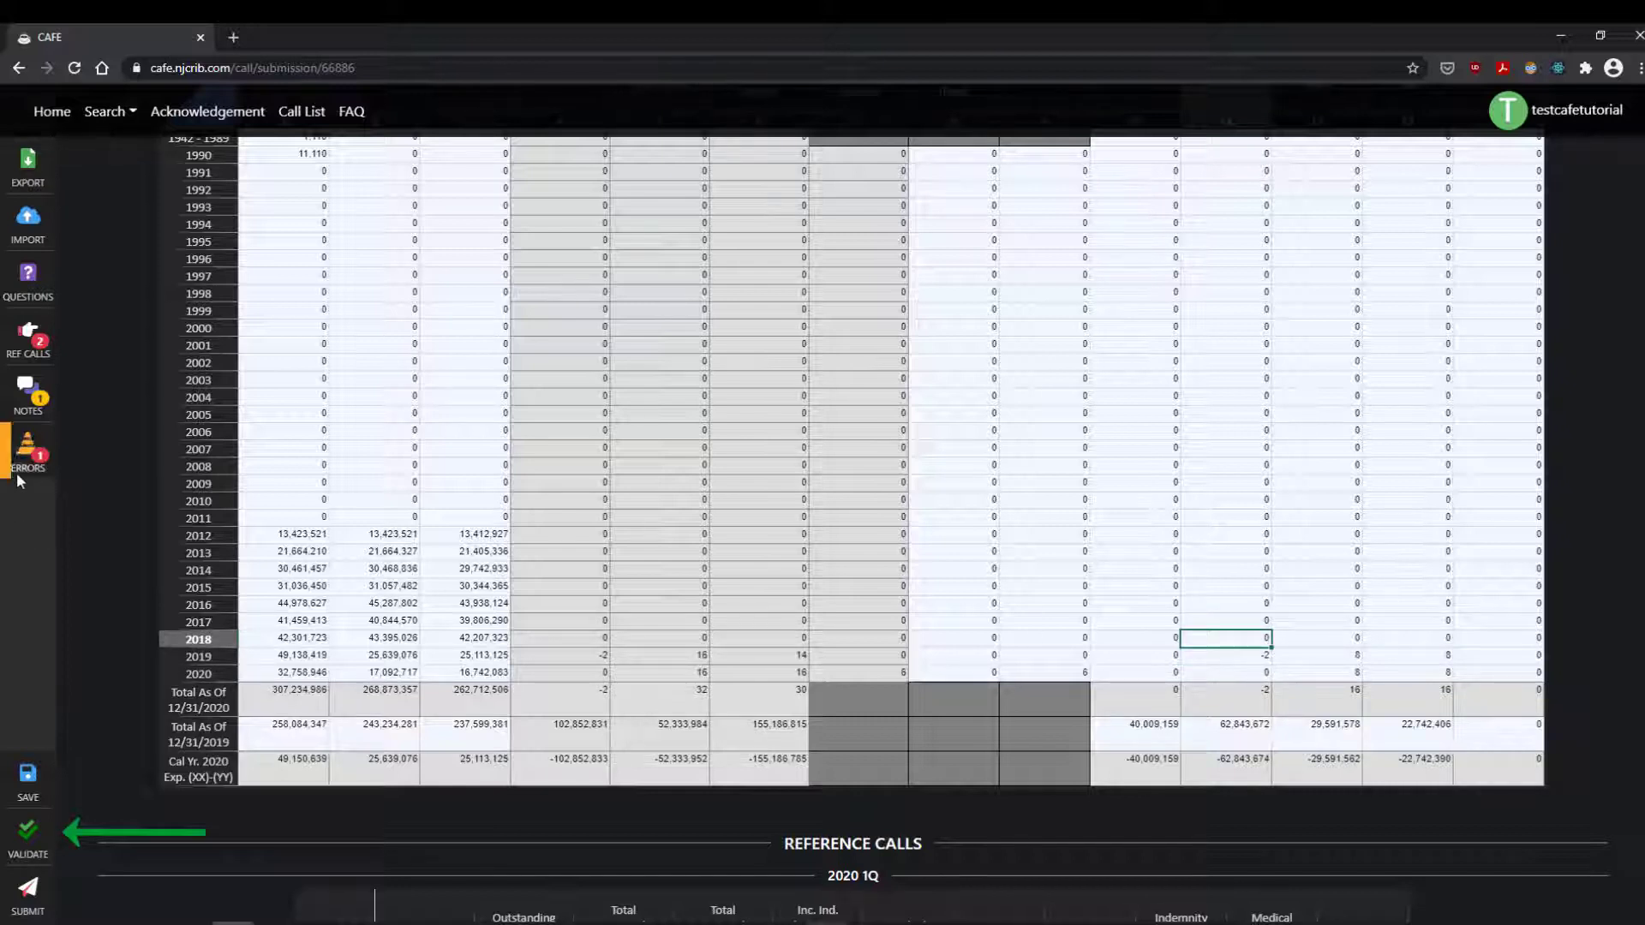
click(4, 848)
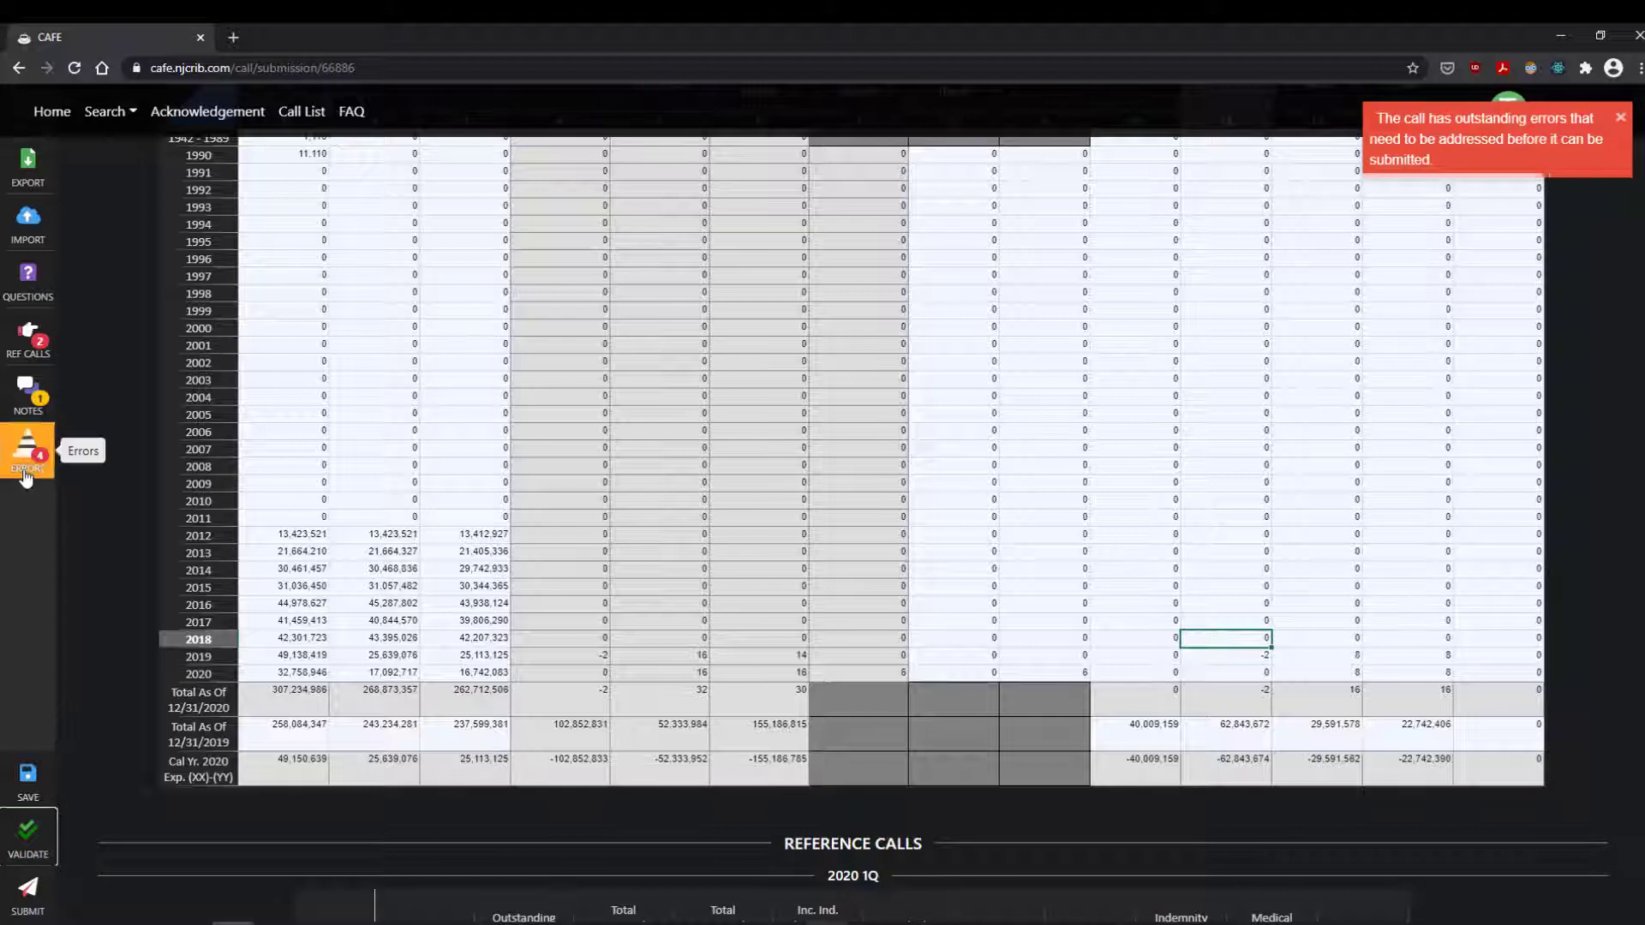
Step: From the fatal error, set 2019 Medical Paid and Indemnity Paid to 100 each, then revalidate
click(27, 475)
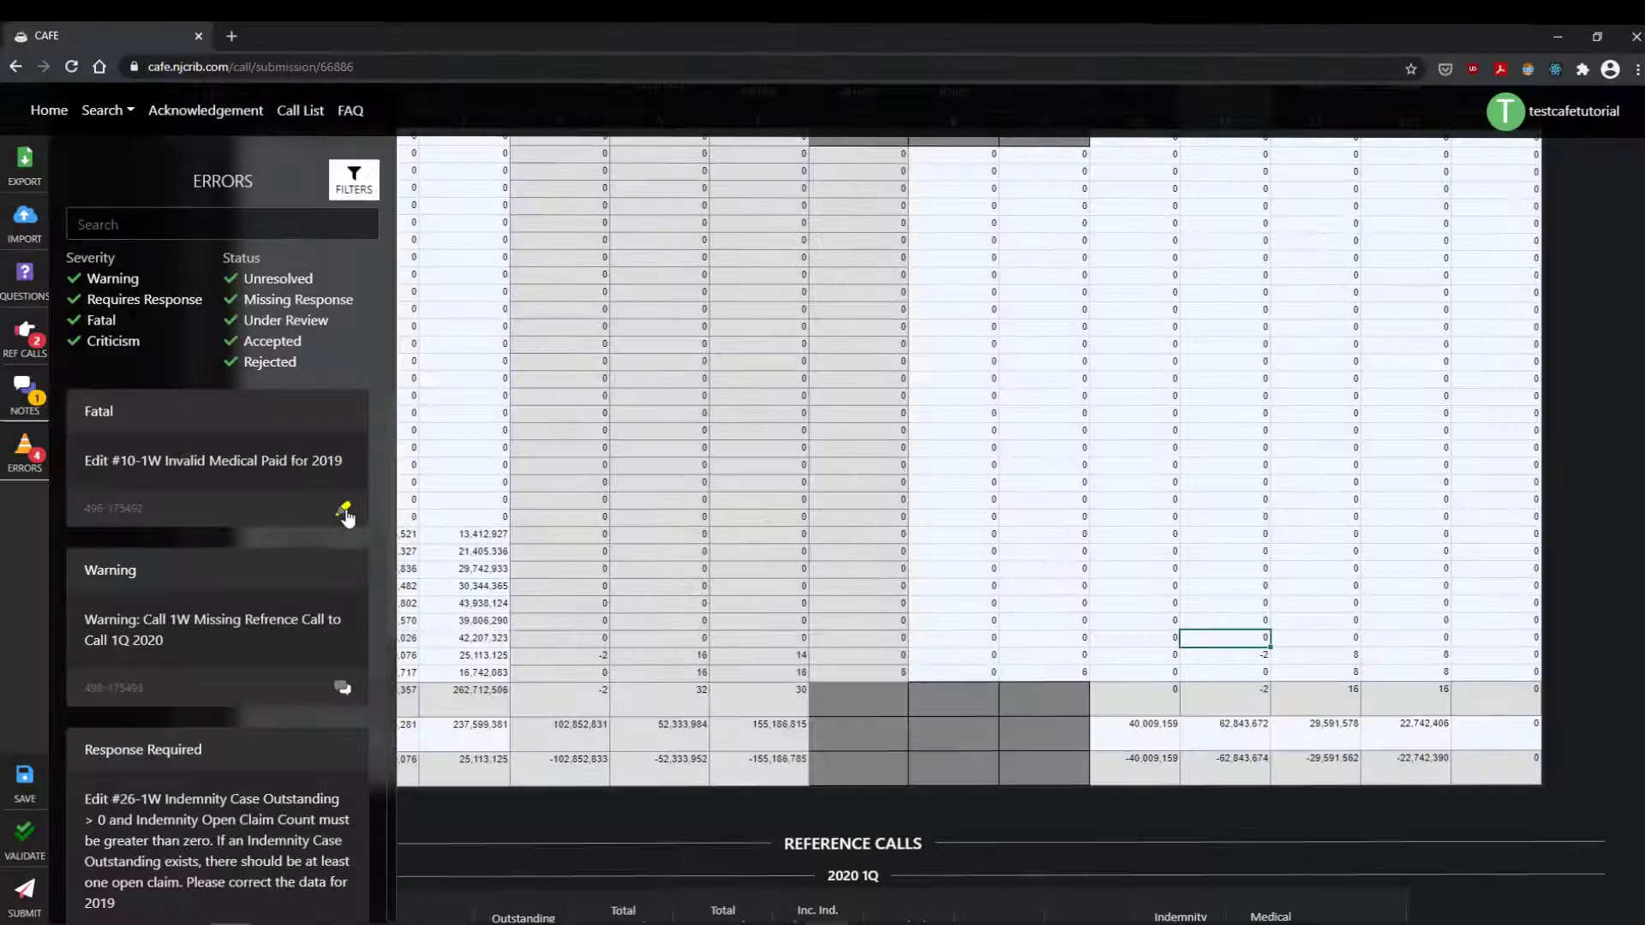
click(346, 513)
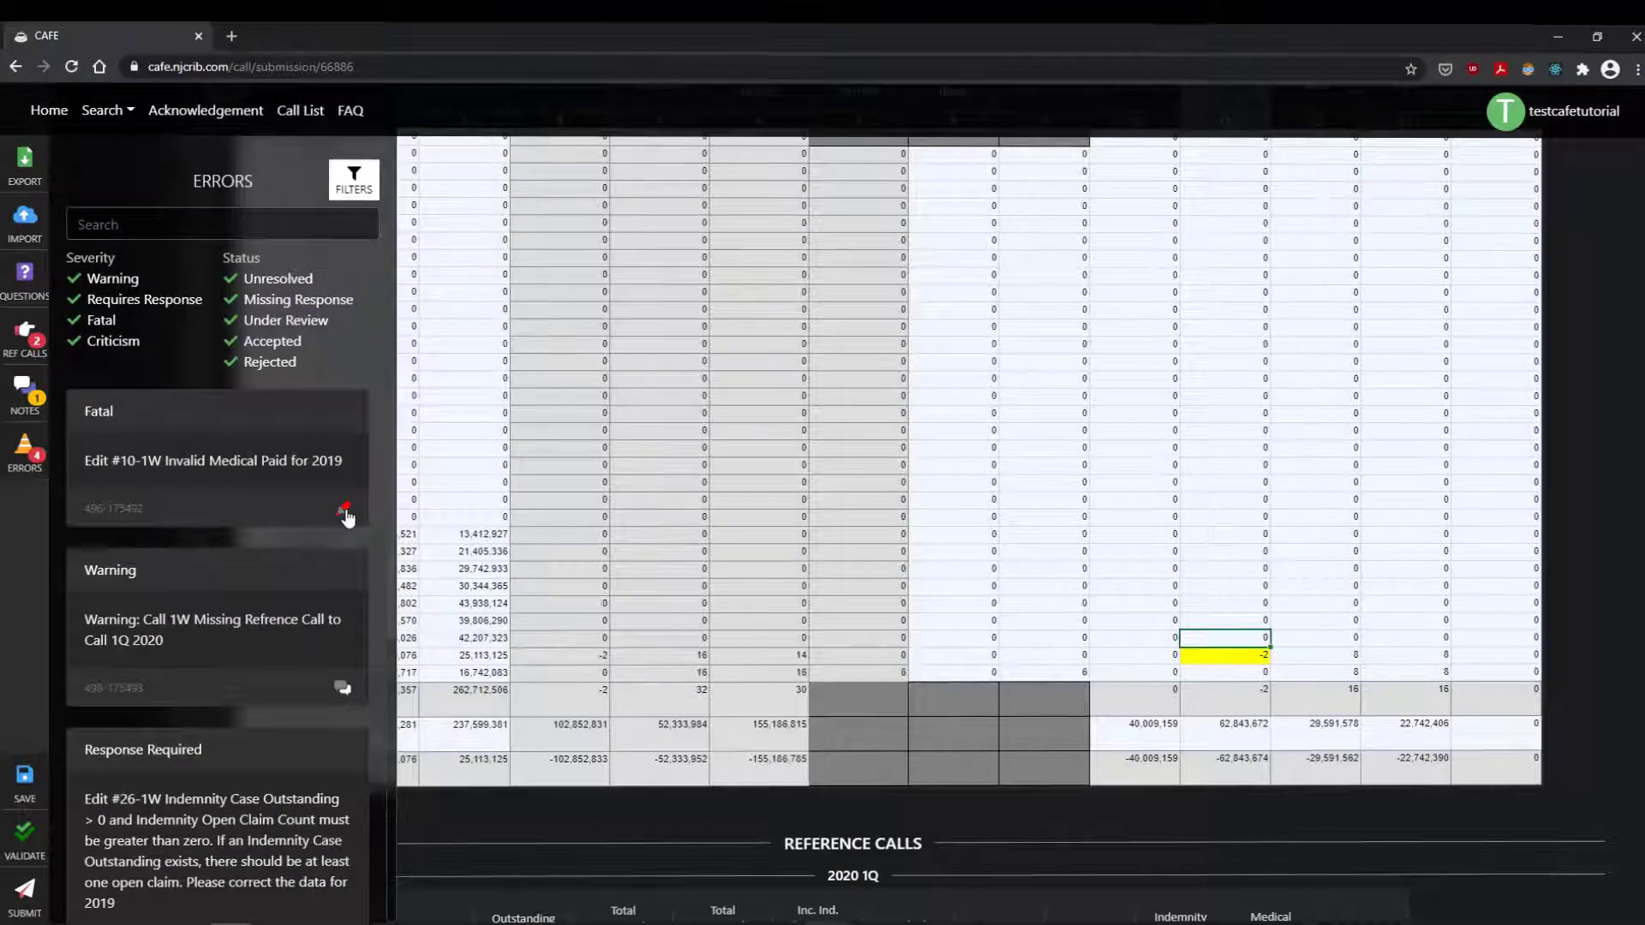
click(1258, 658)
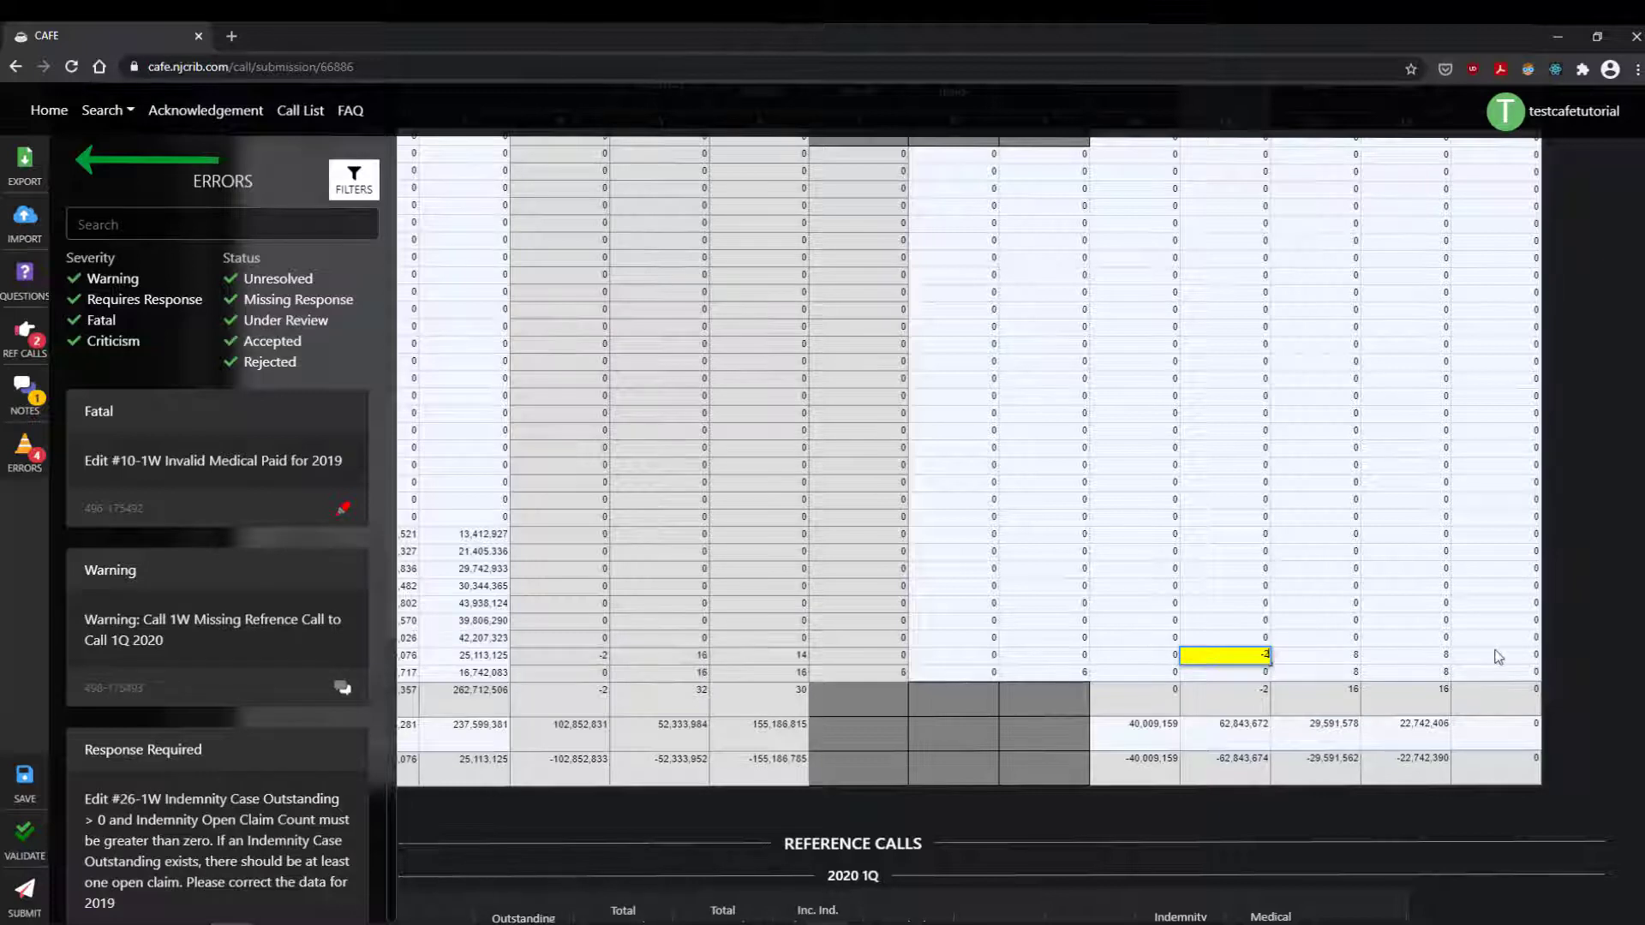
text(100)
double_click(1159, 658)
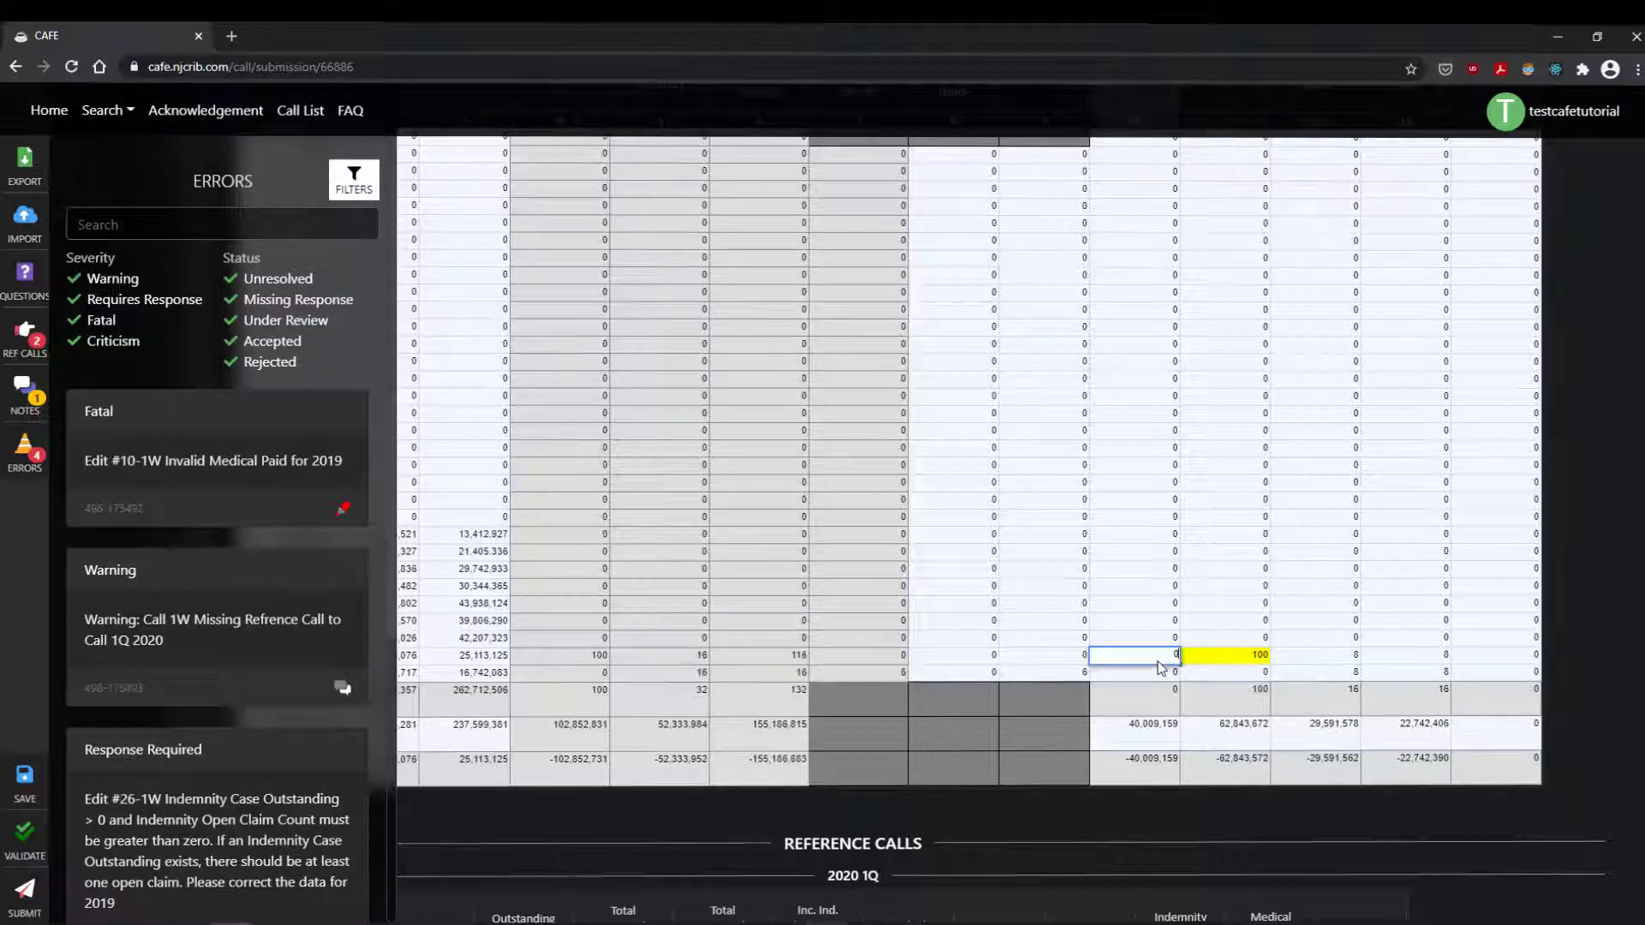
text(100)
click(1026, 644)
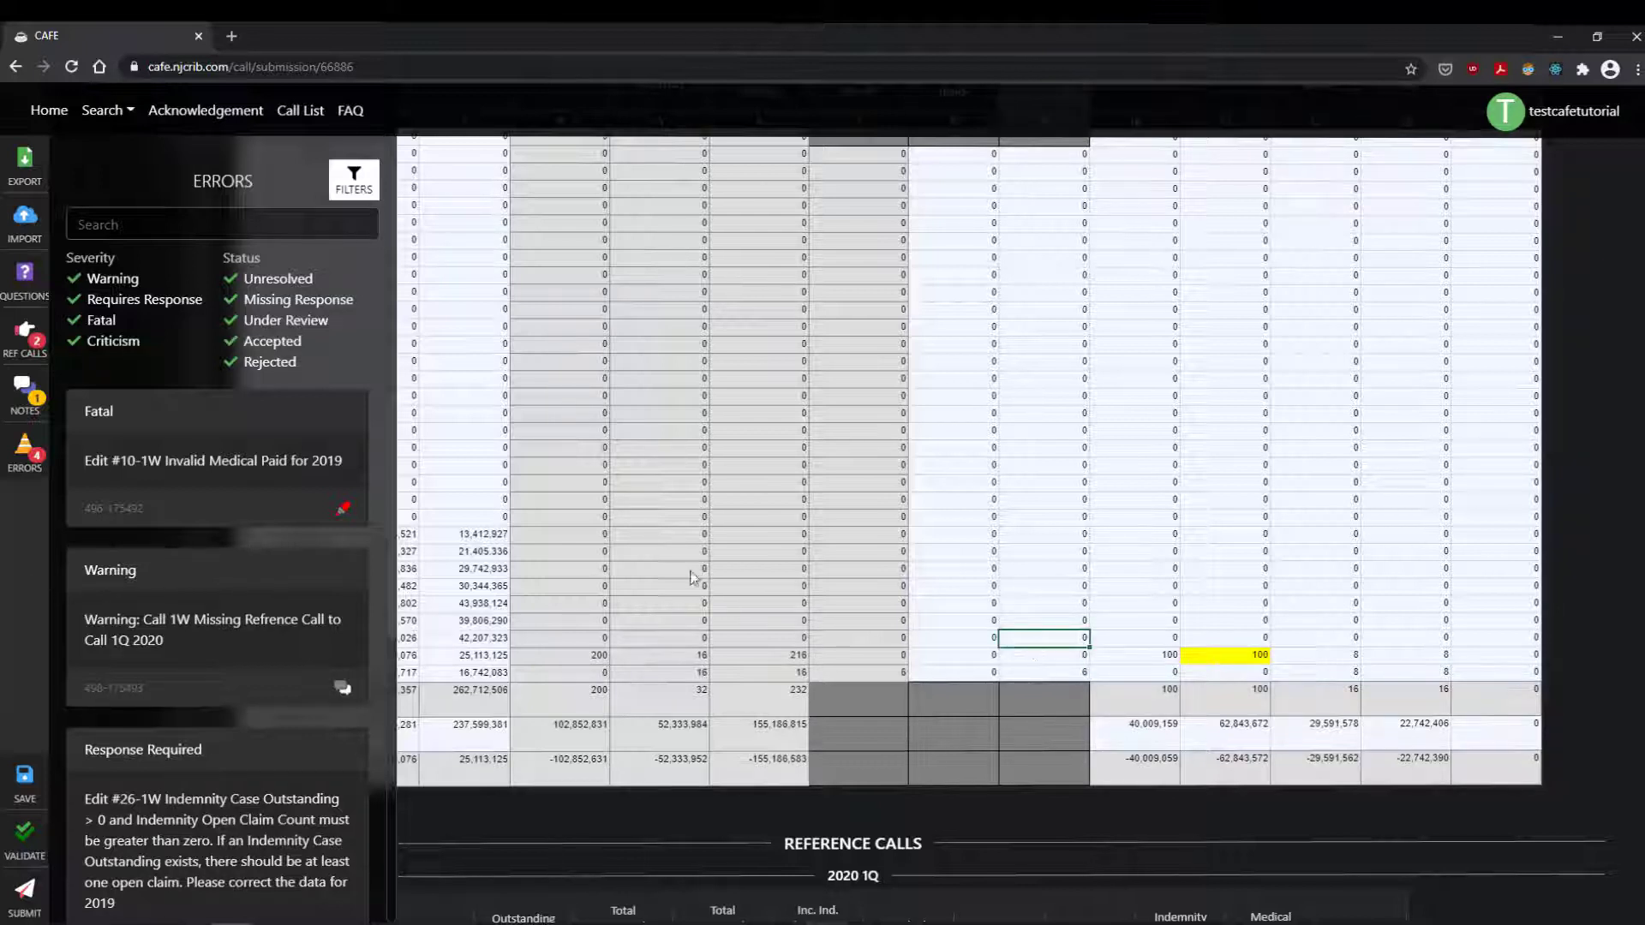
click(25, 833)
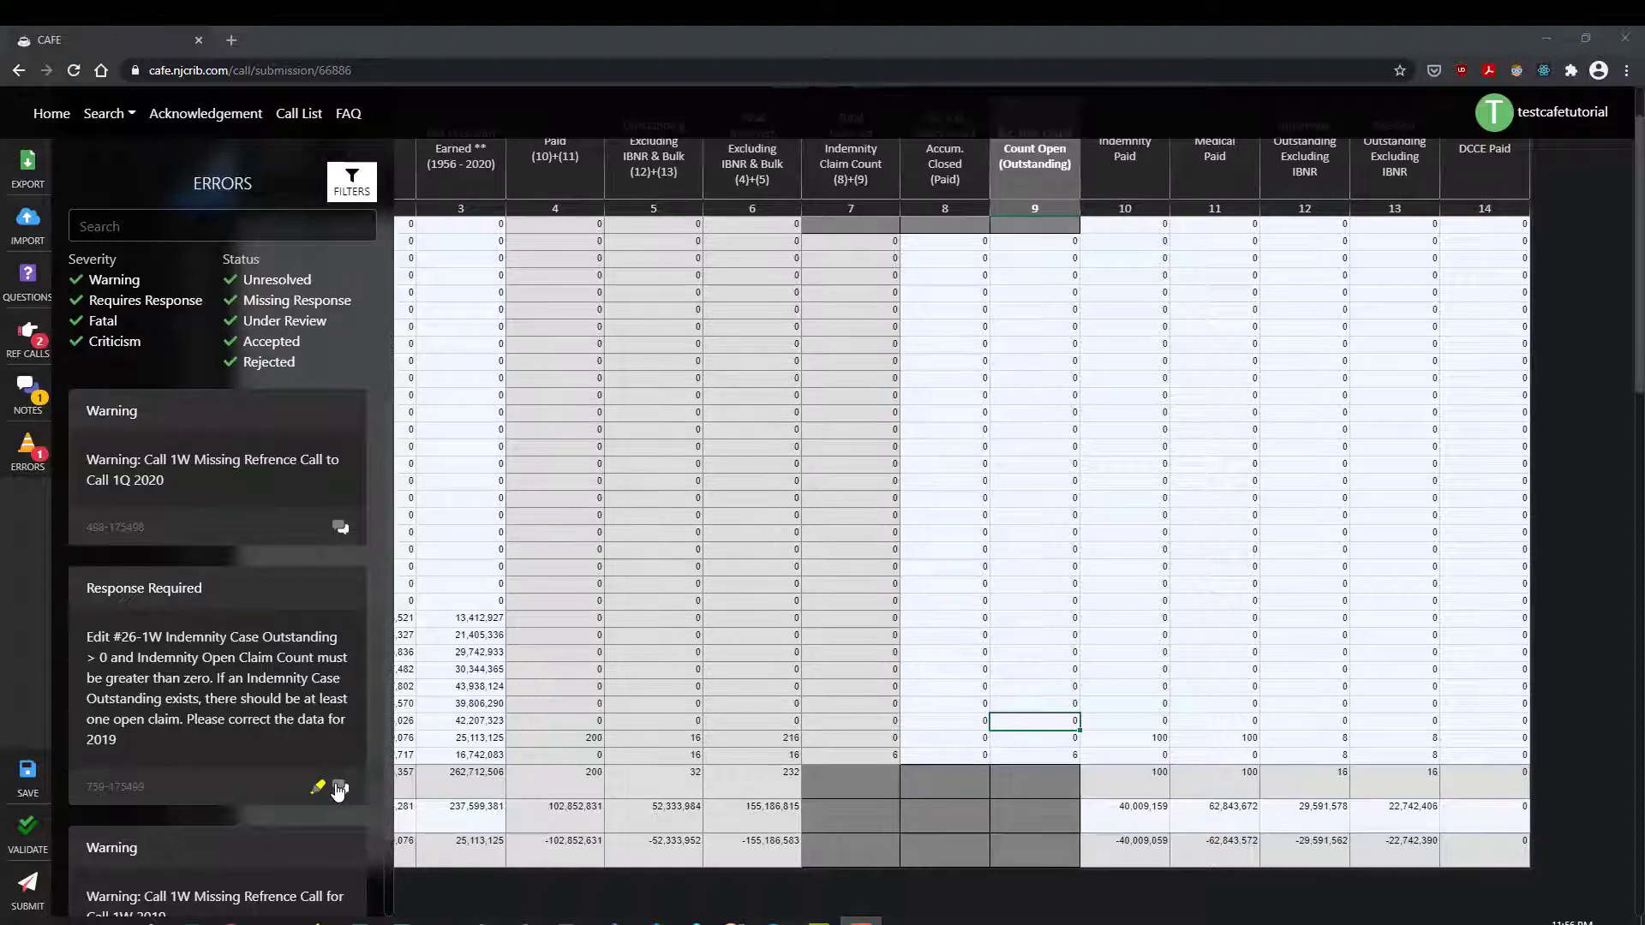
Step: Reply 'A response' to the Response Required error and close its comment window
click(341, 788)
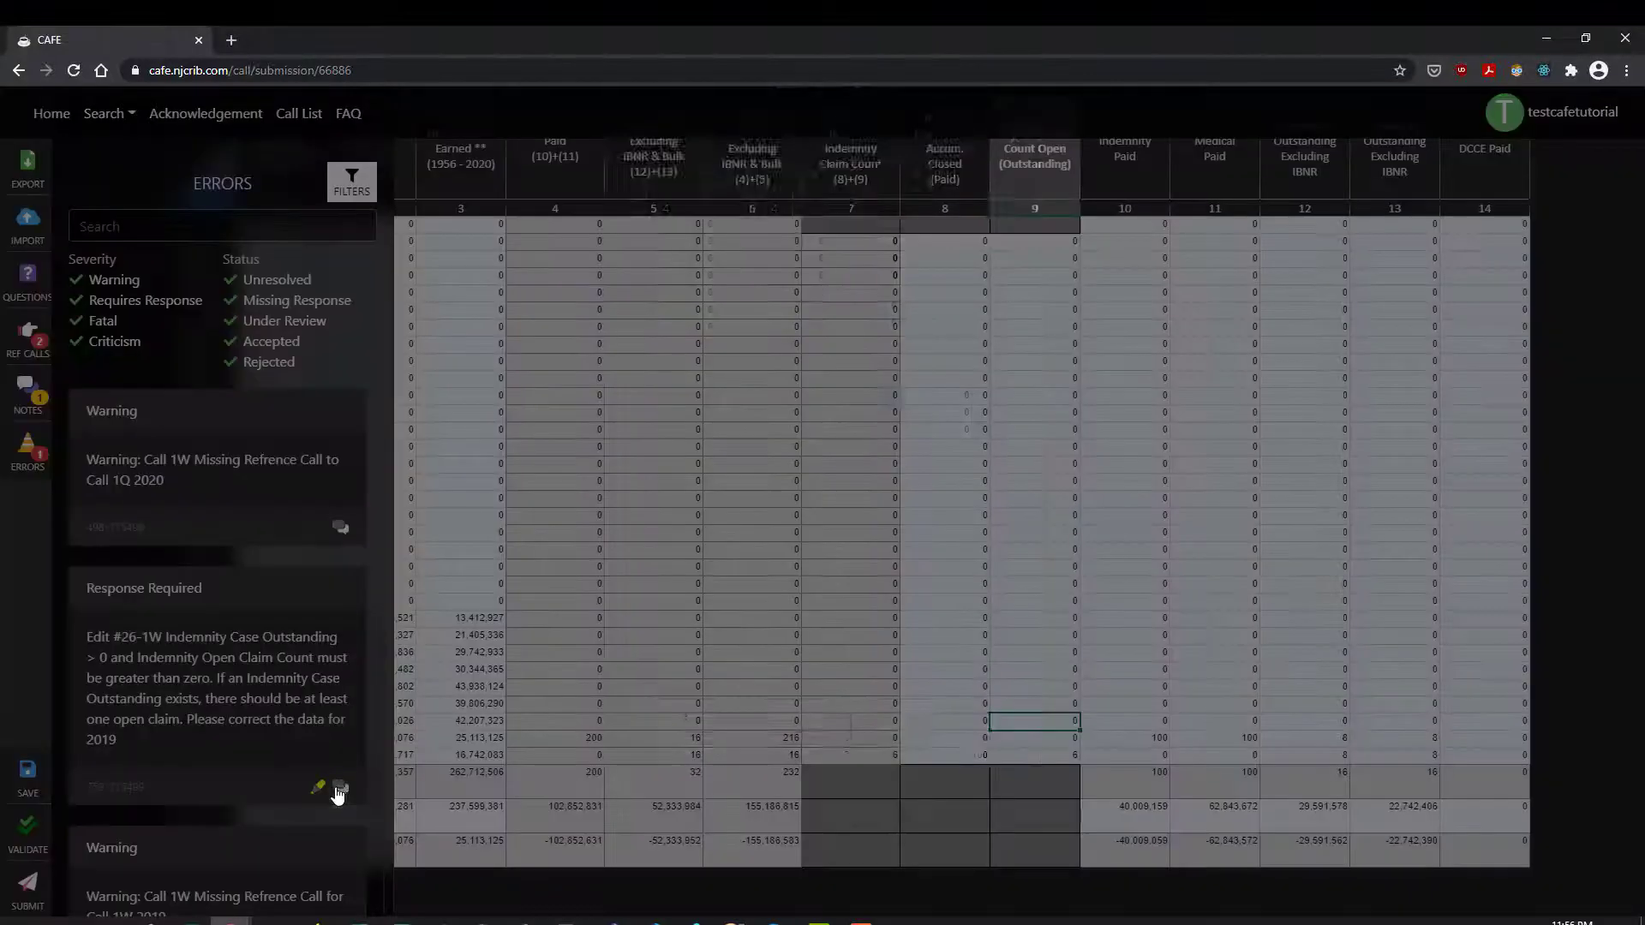
click(683, 716)
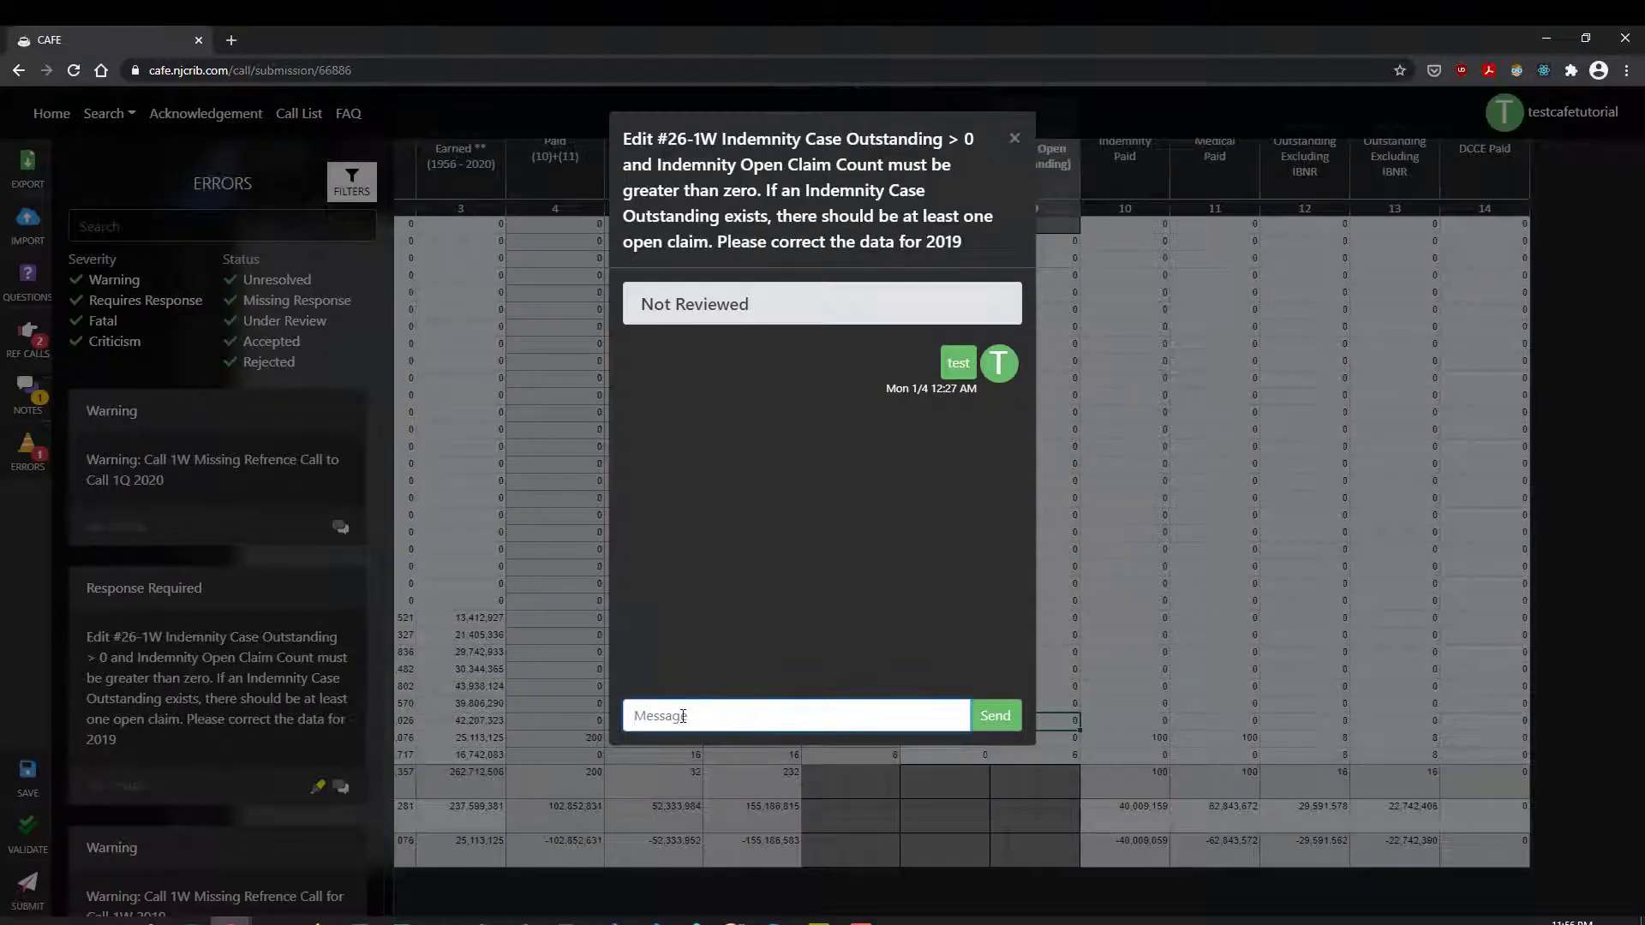
text(A response)
click(994, 718)
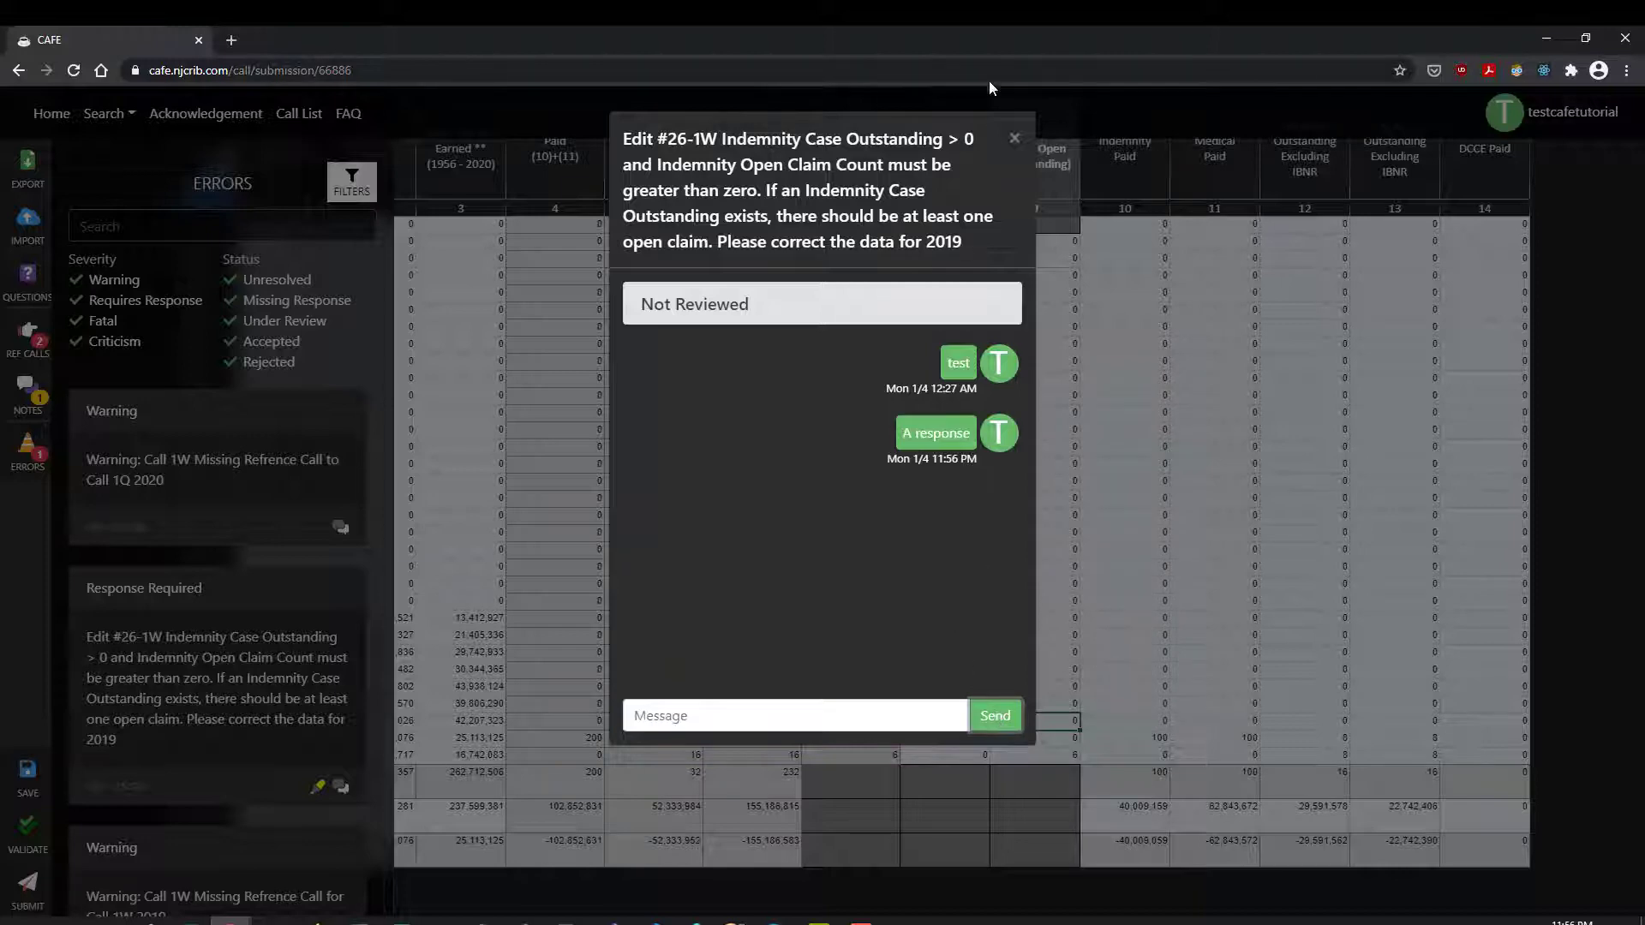
click(1015, 139)
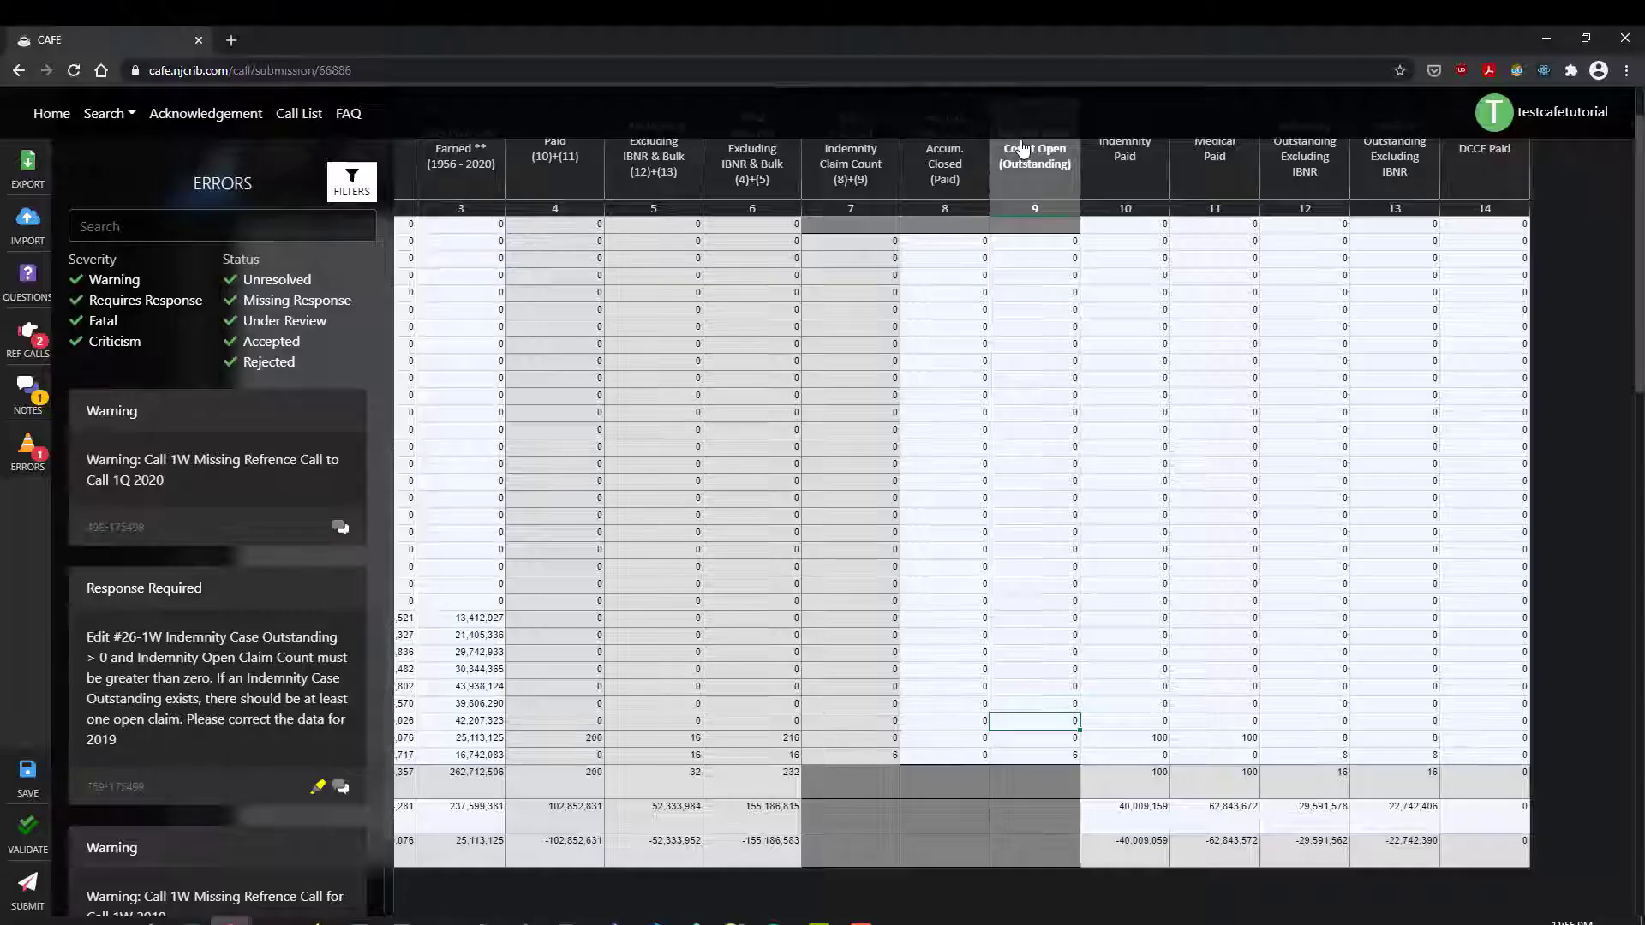
Step: Add a 'test' note to the submission's notes and close the notes window
click(39, 394)
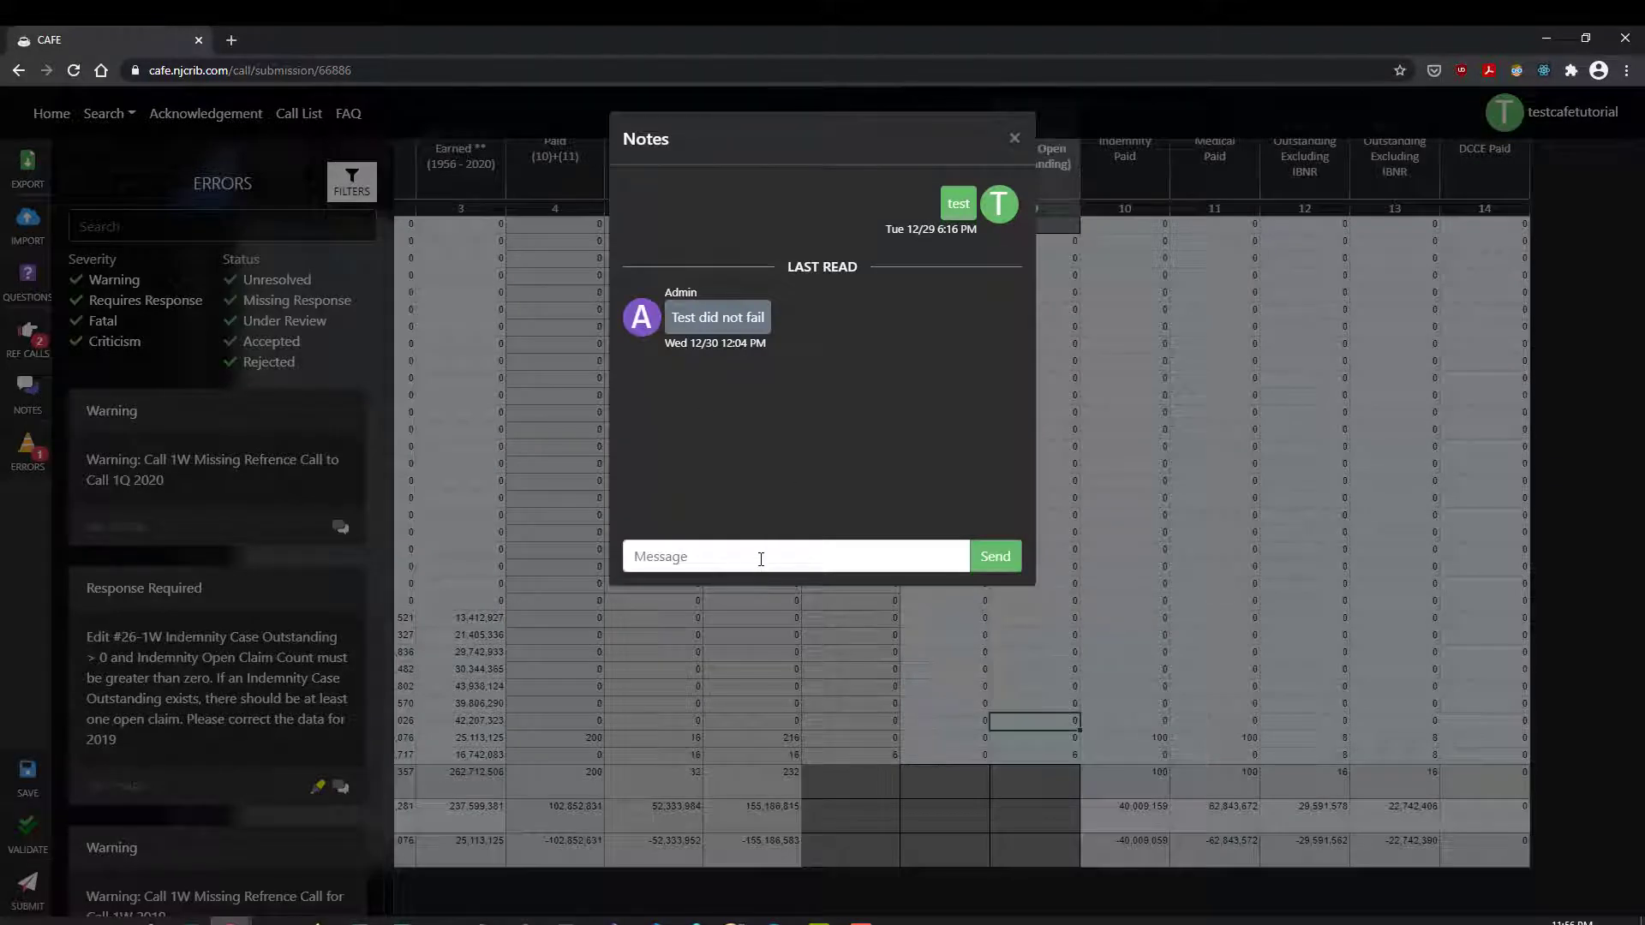
click(761, 559)
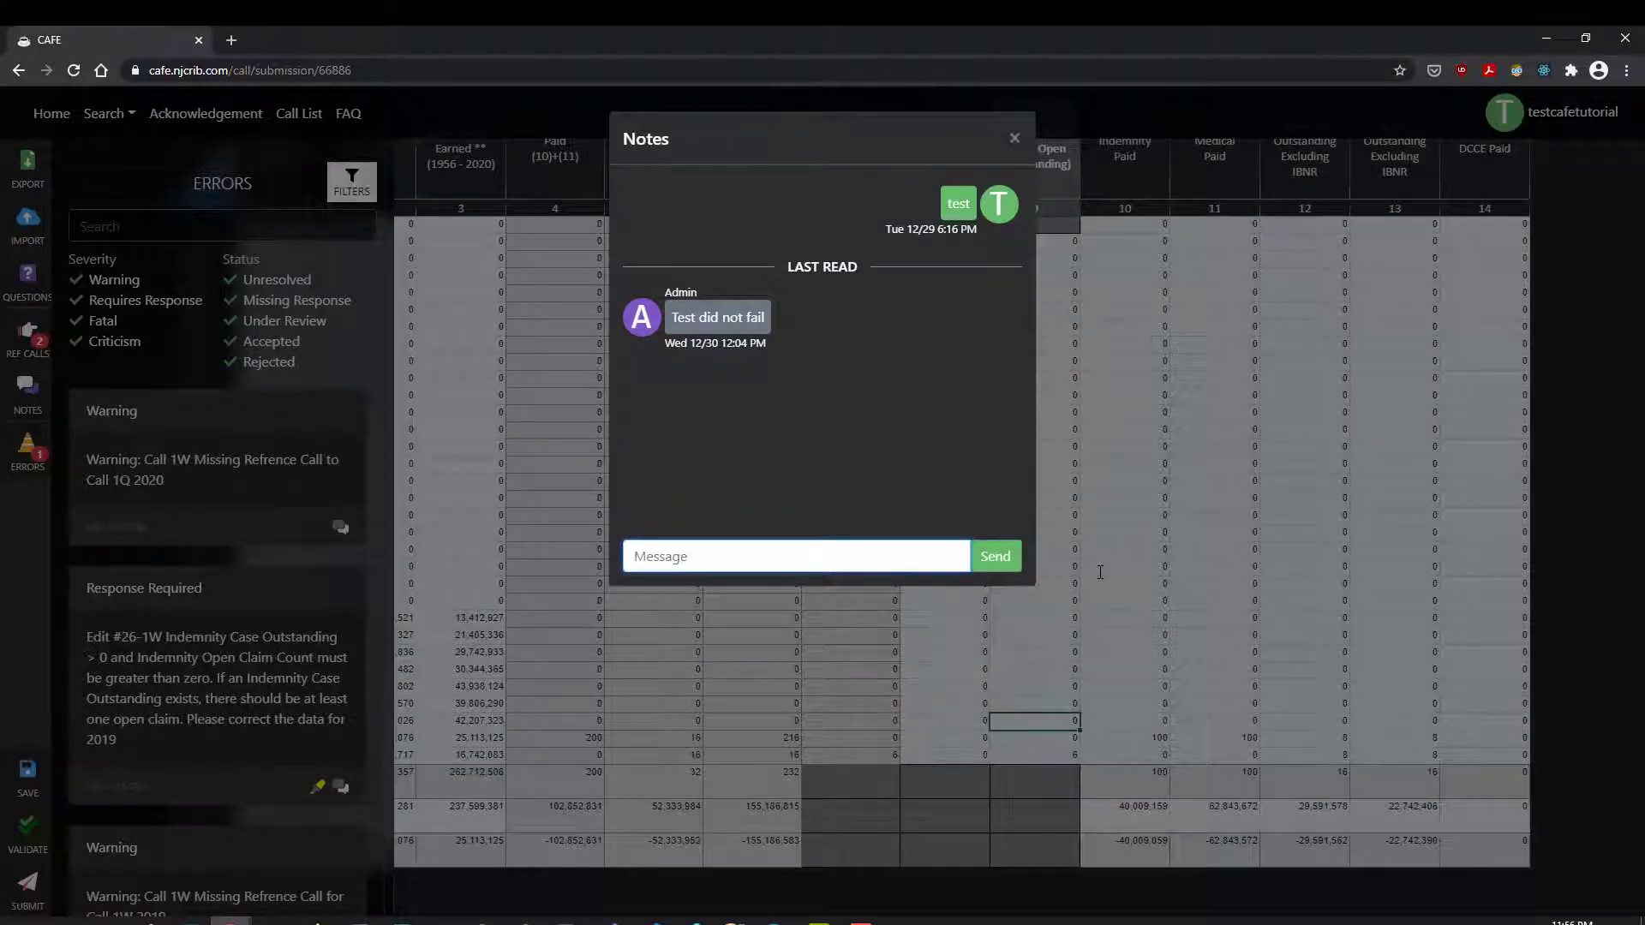
text(test)
key(Return)
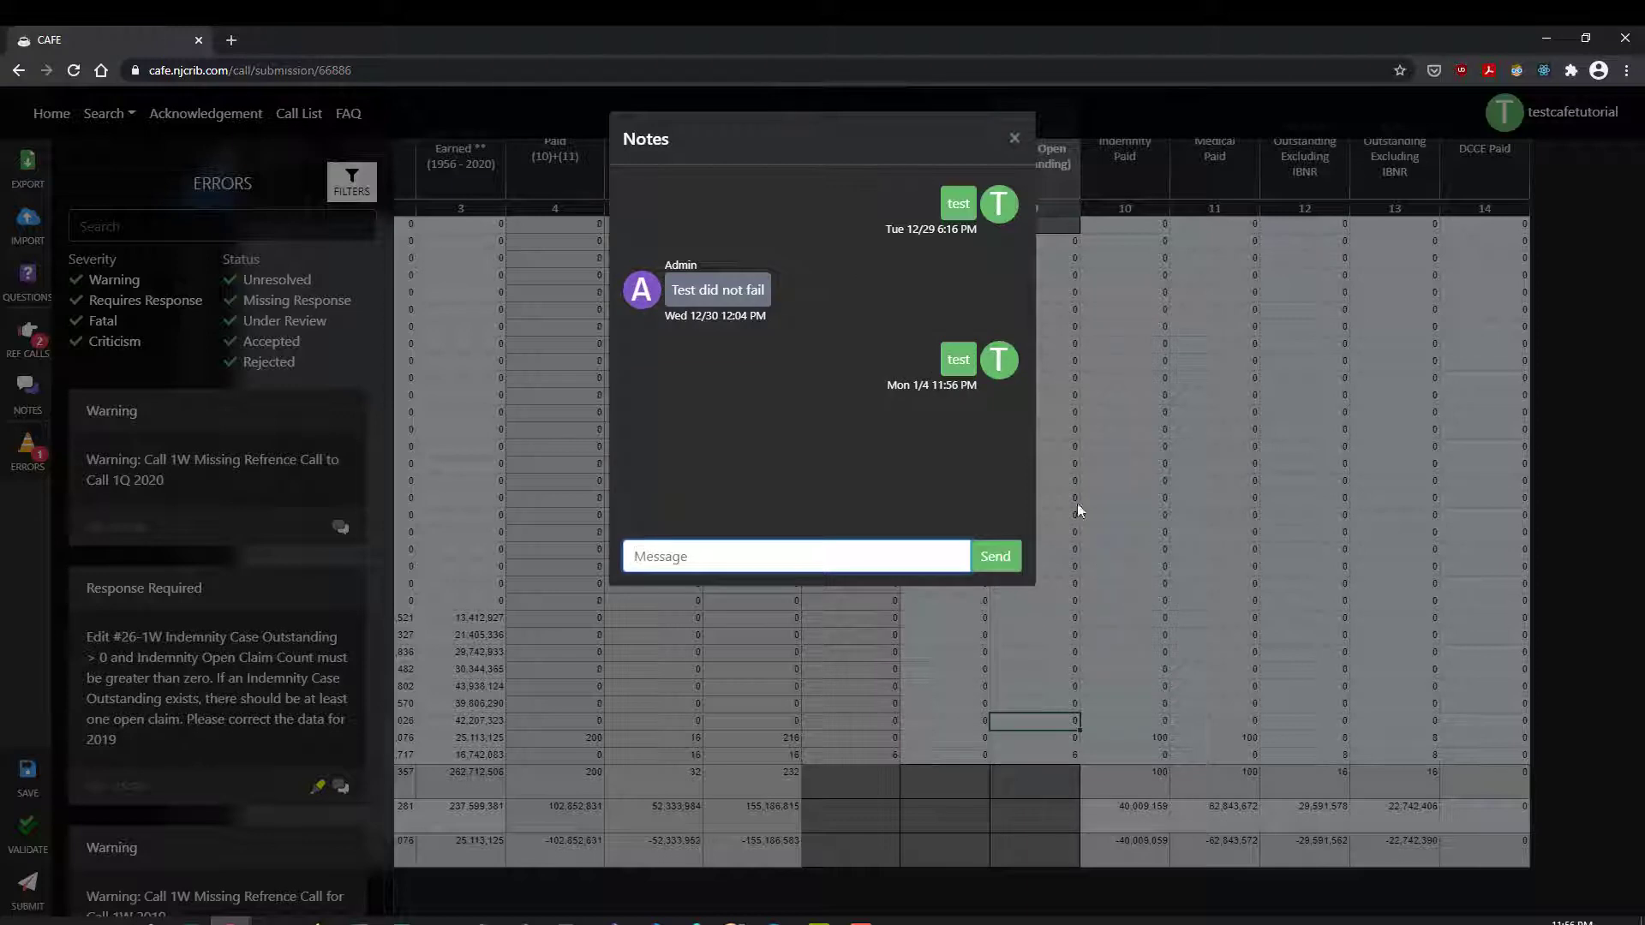
click(1015, 139)
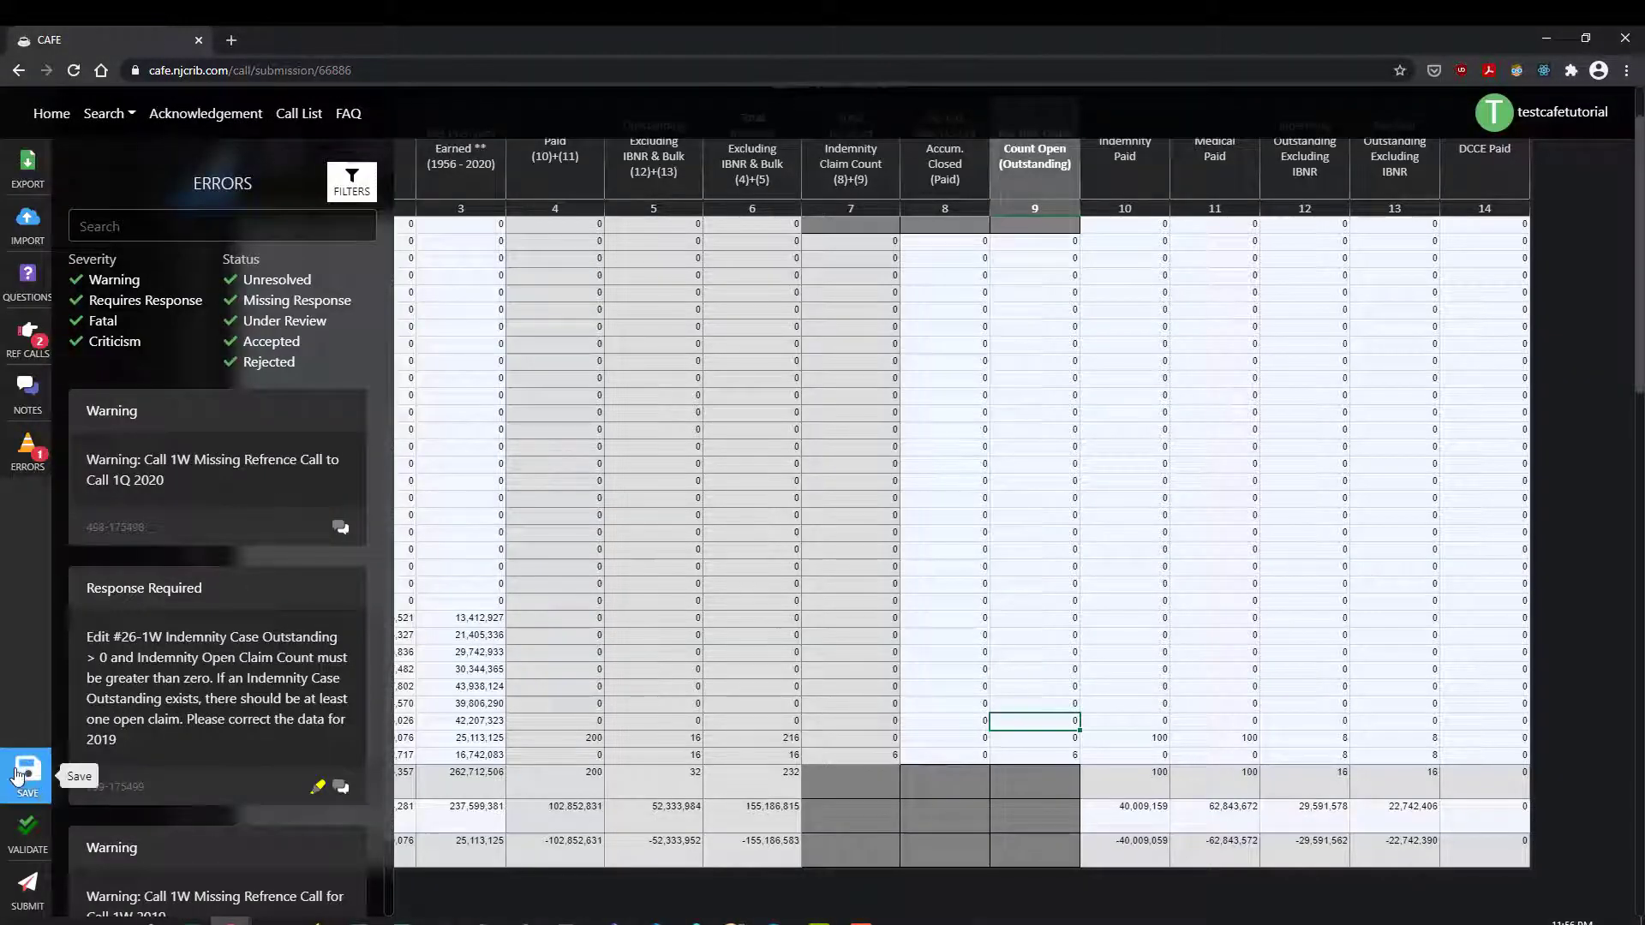
Step: Try submitting Call 1W with Drafts 66827 and 66626 as references, then dismiss the rejection
click(10, 893)
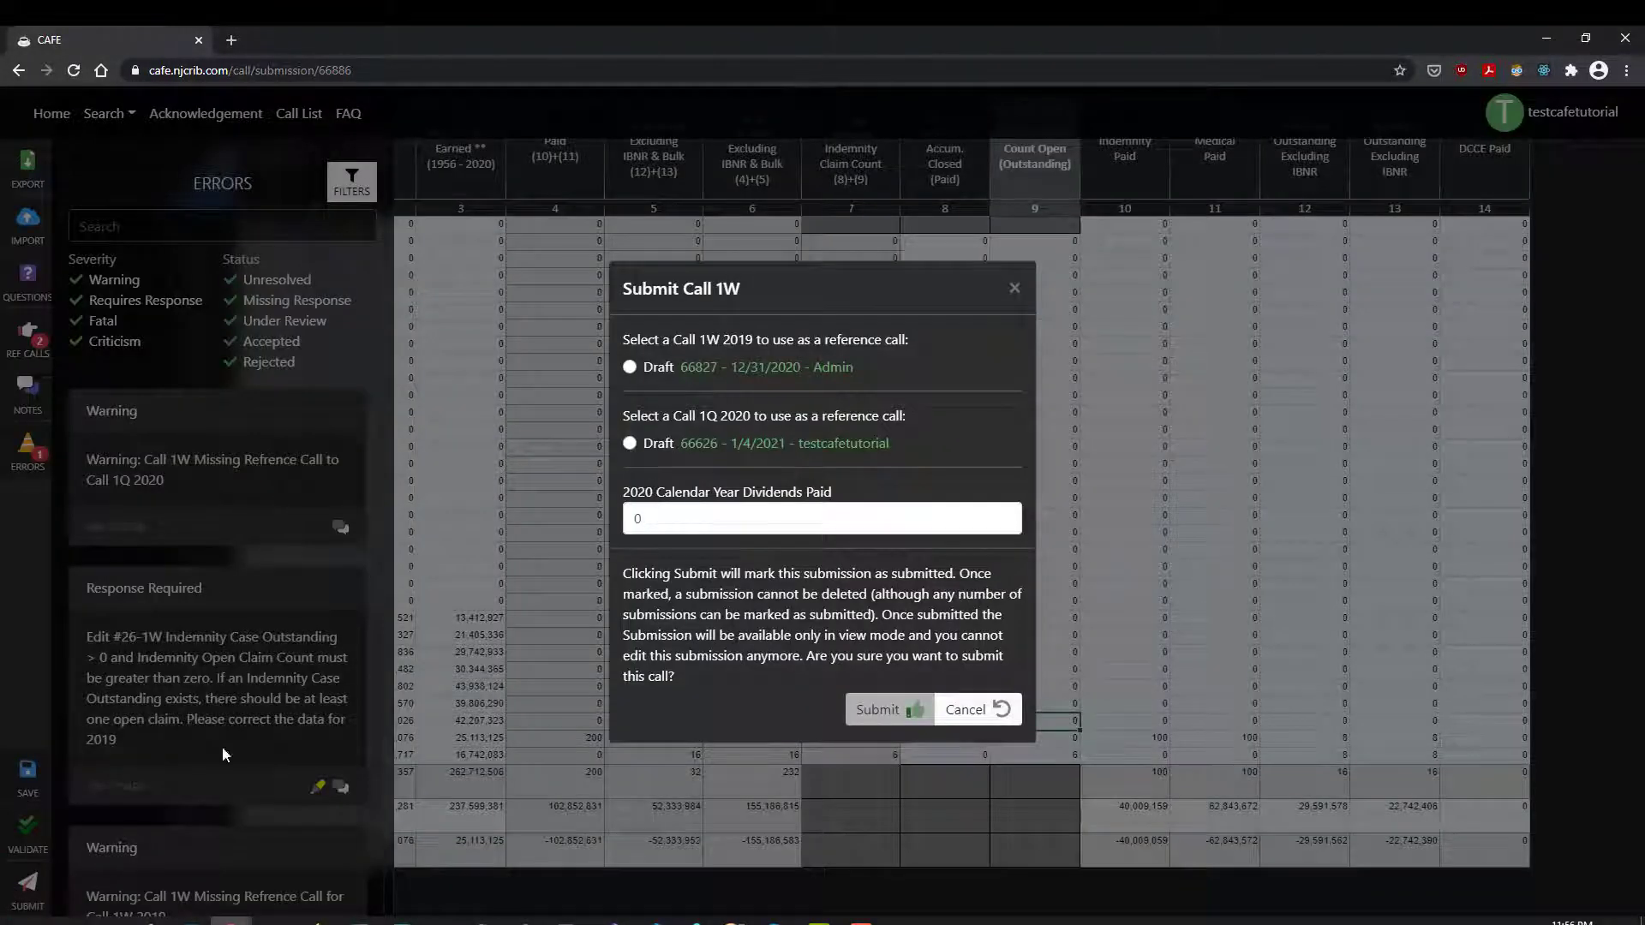
click(634, 371)
click(631, 443)
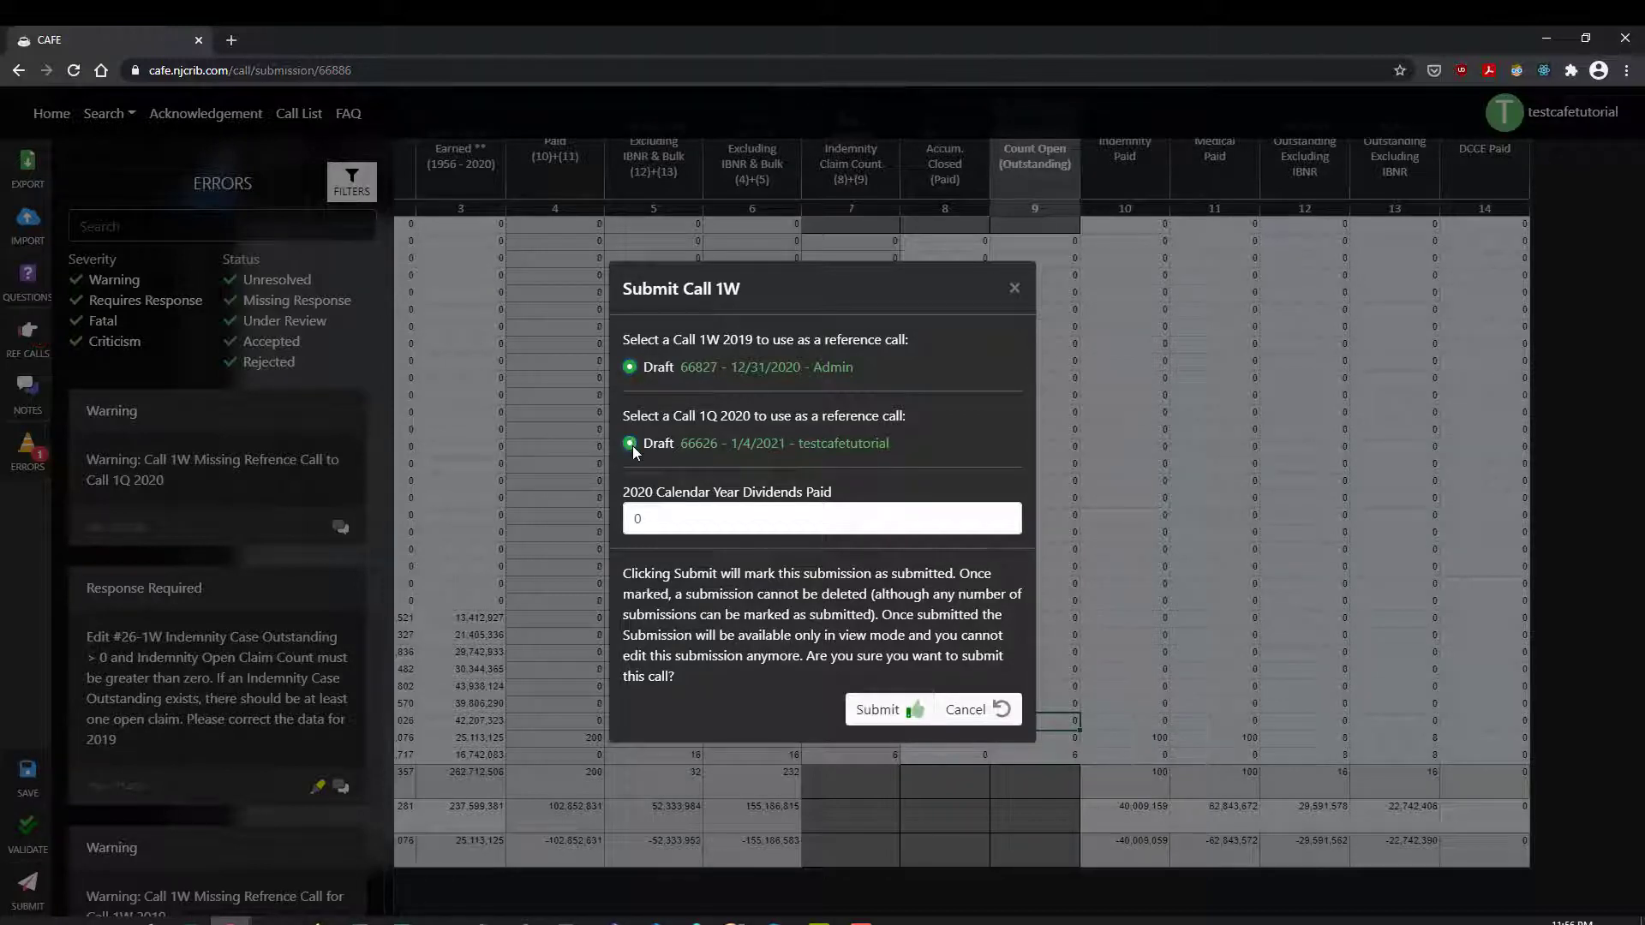
scroll(857, 617, up, 1)
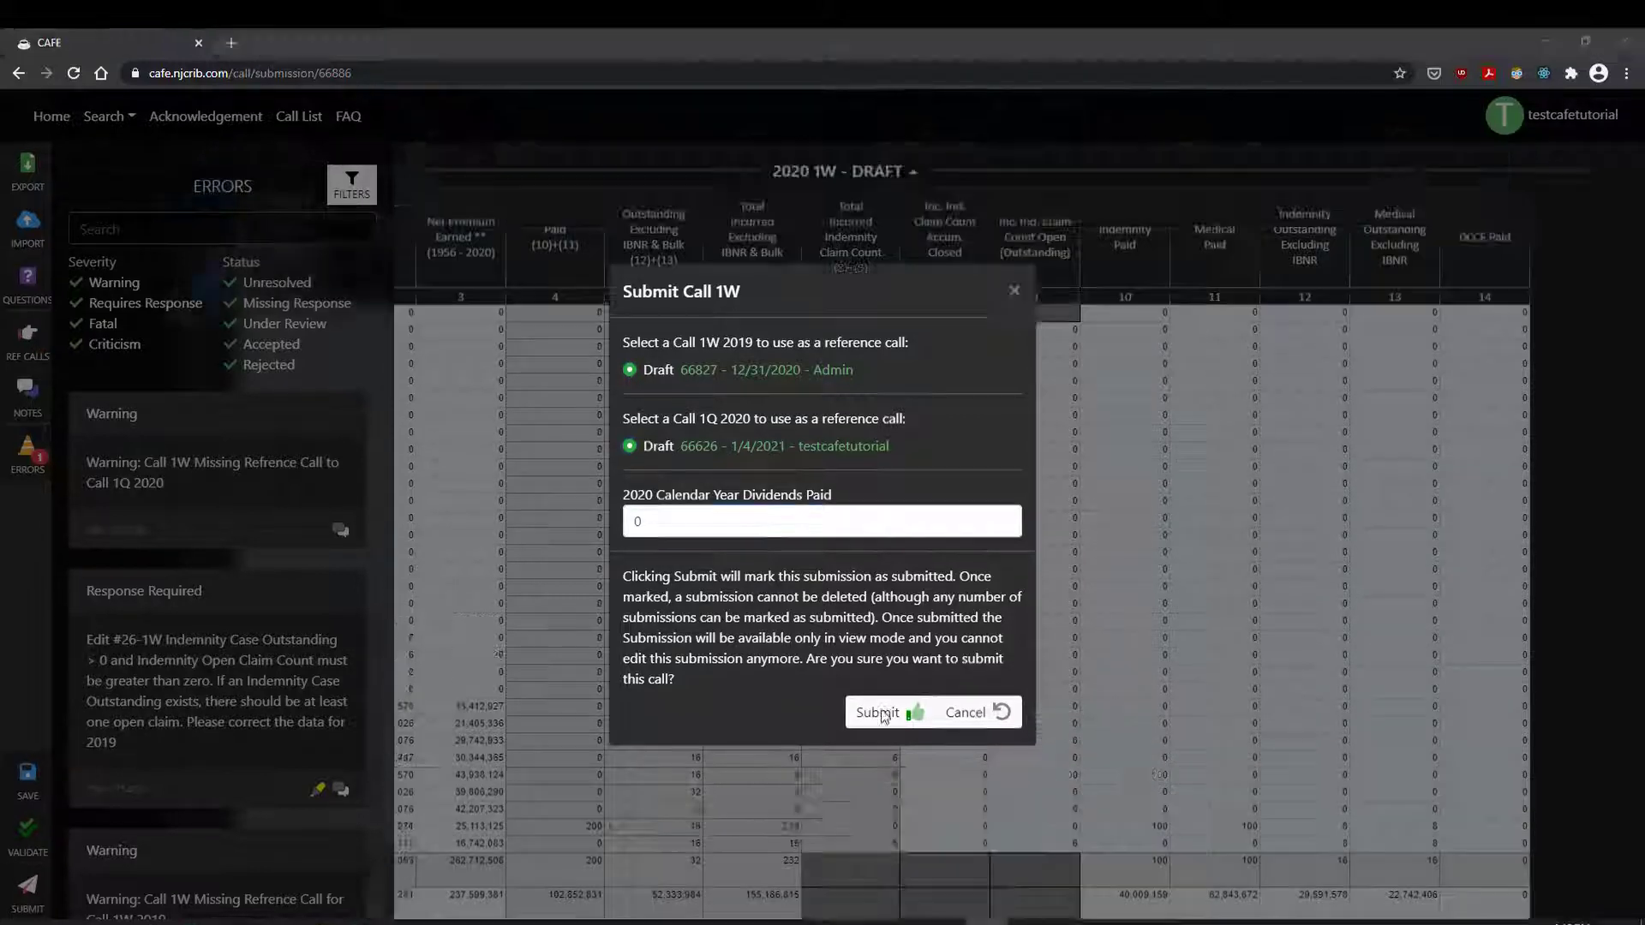
click(883, 714)
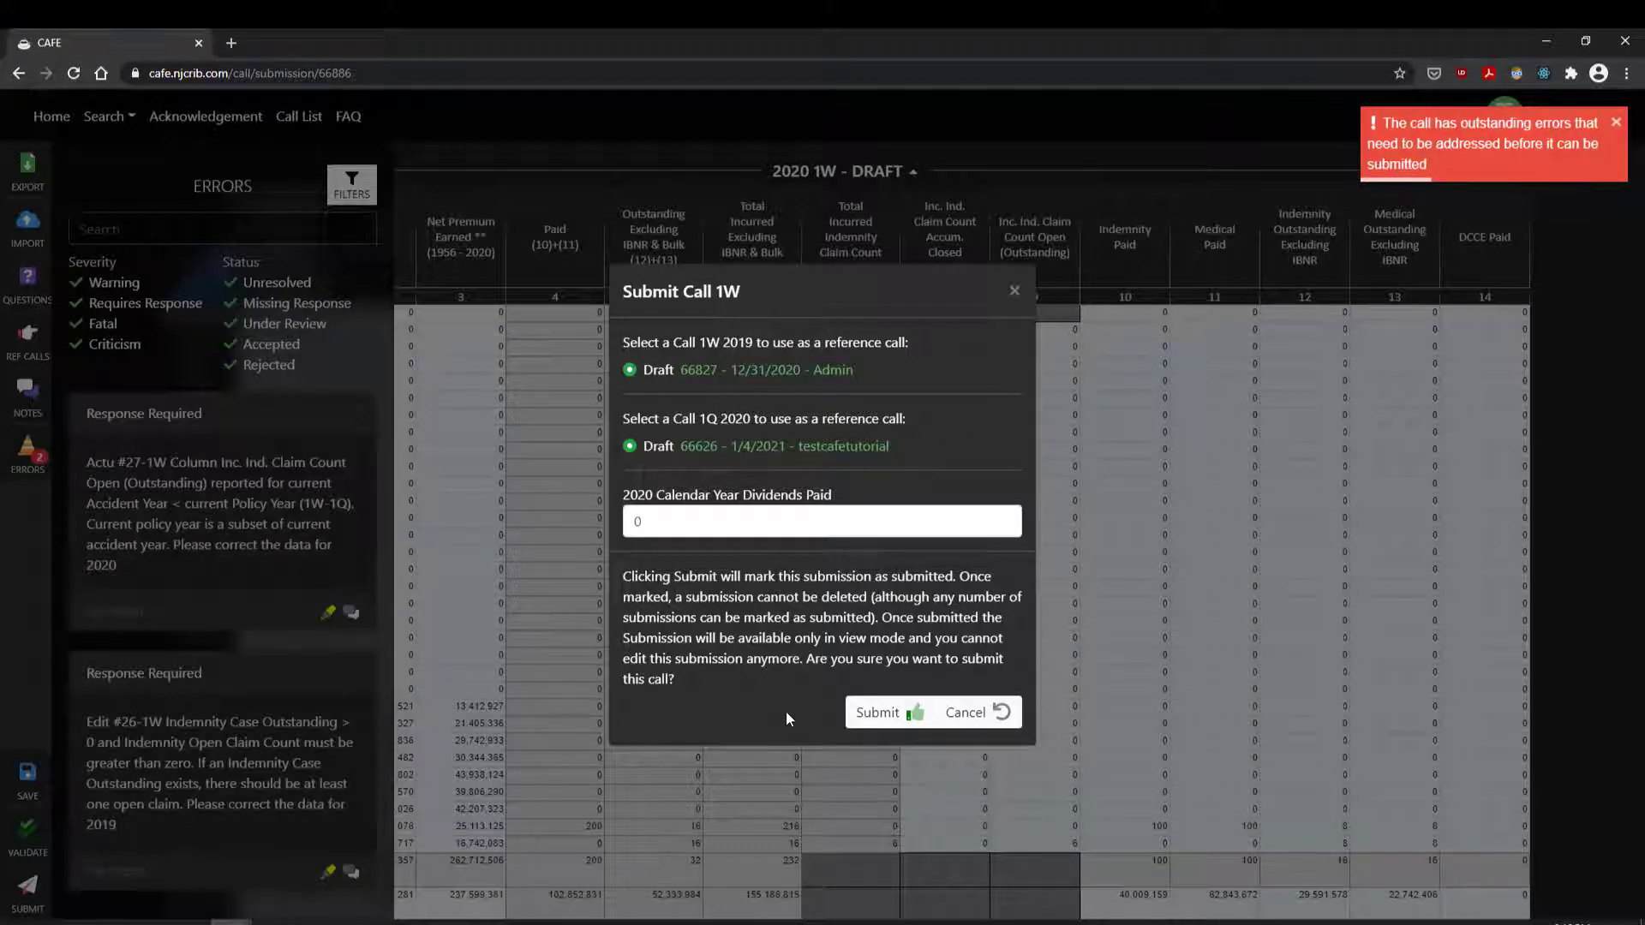
click(1014, 291)
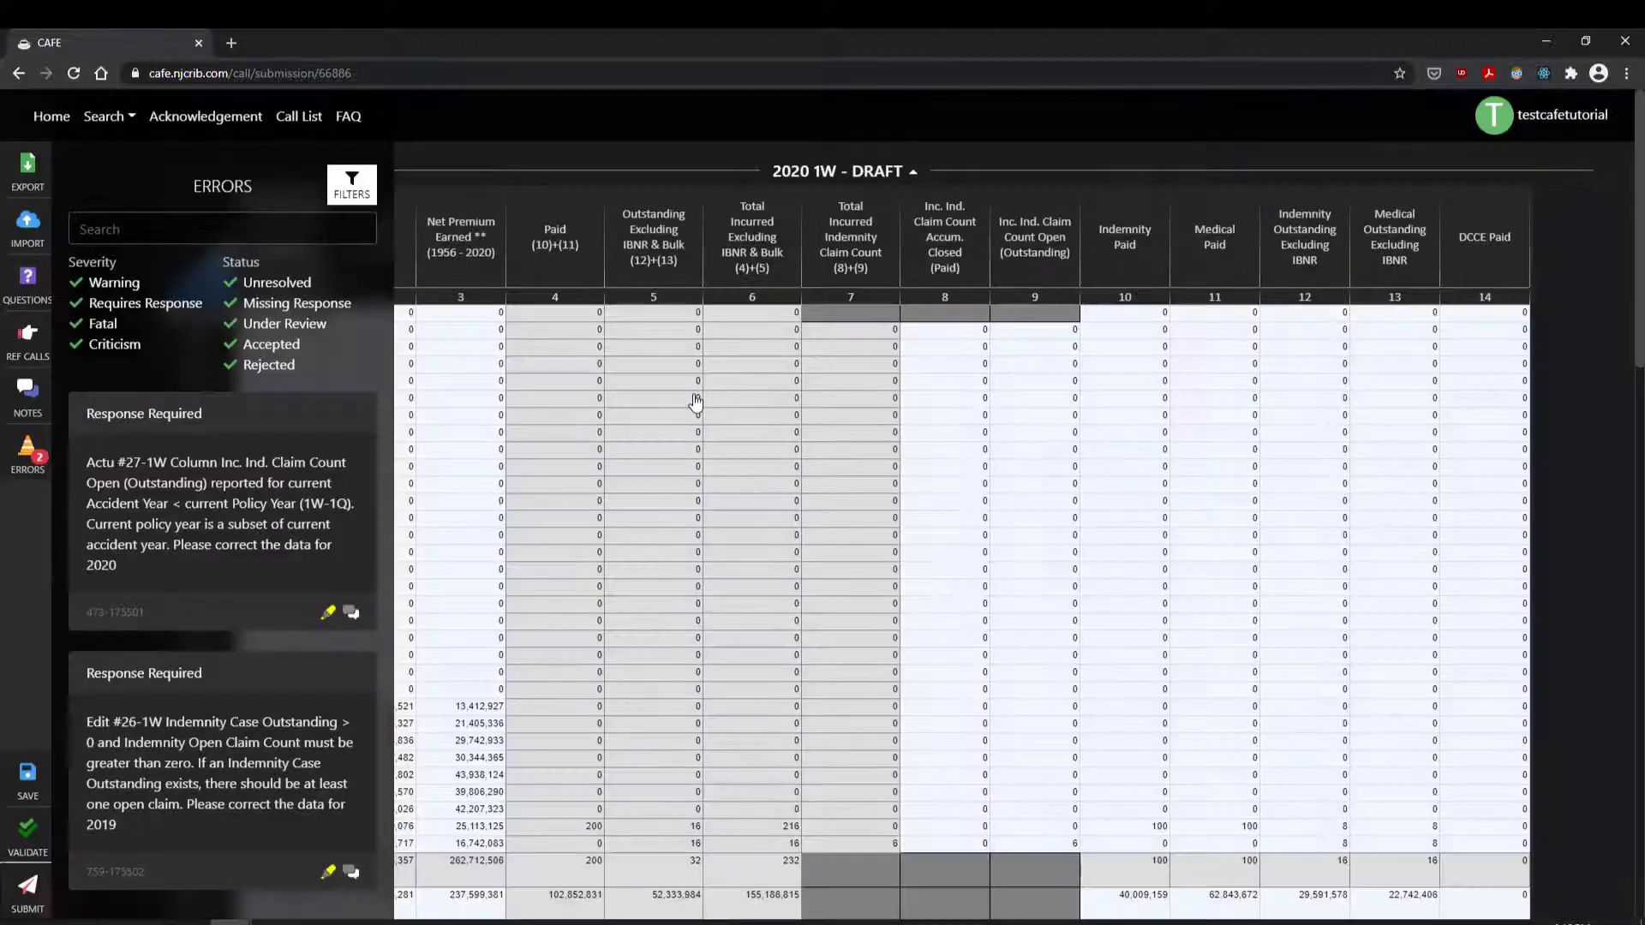
Step: Post the reply 'A response' on the Actu #27 error's comments and close the window
click(353, 613)
click(676, 716)
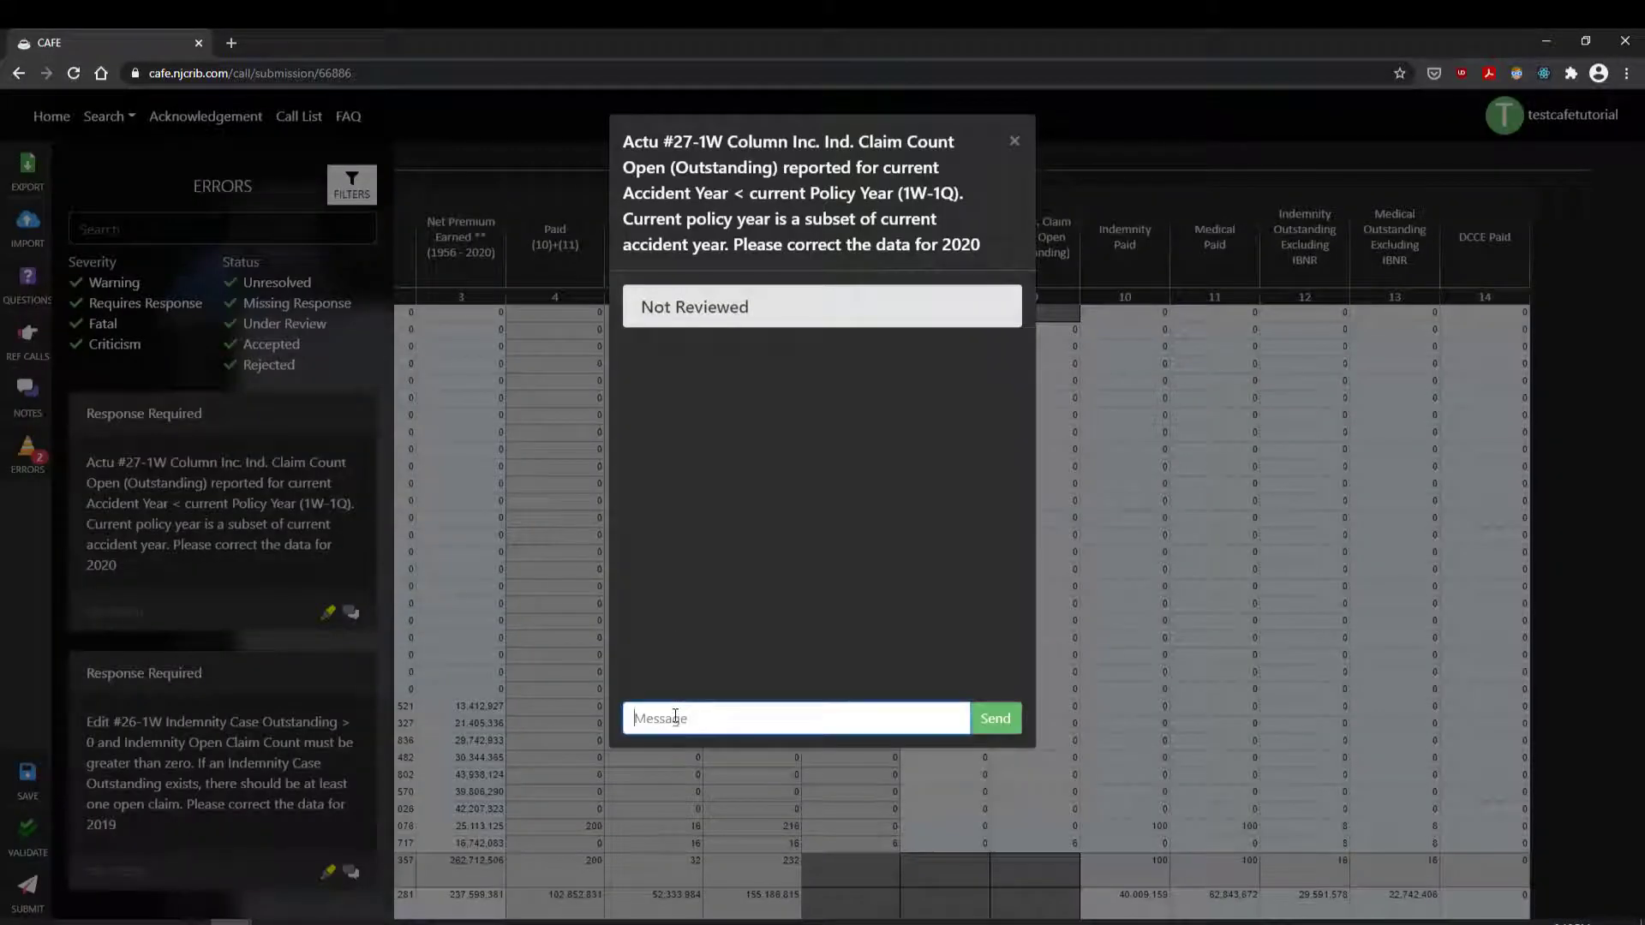
text(A response)
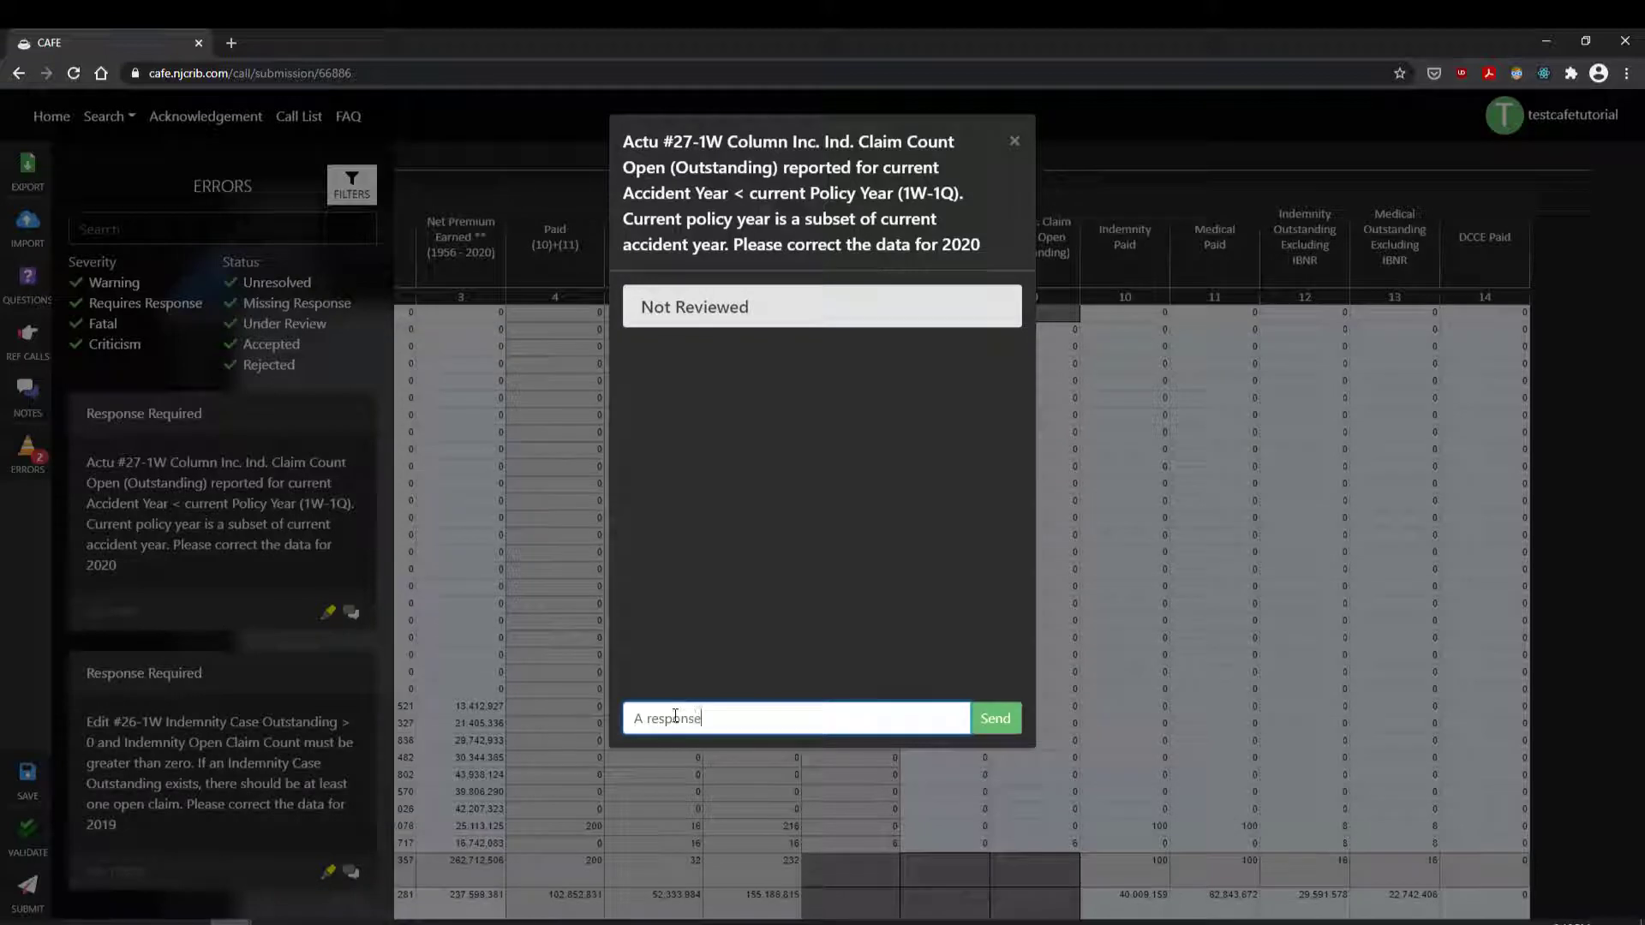
click(1008, 724)
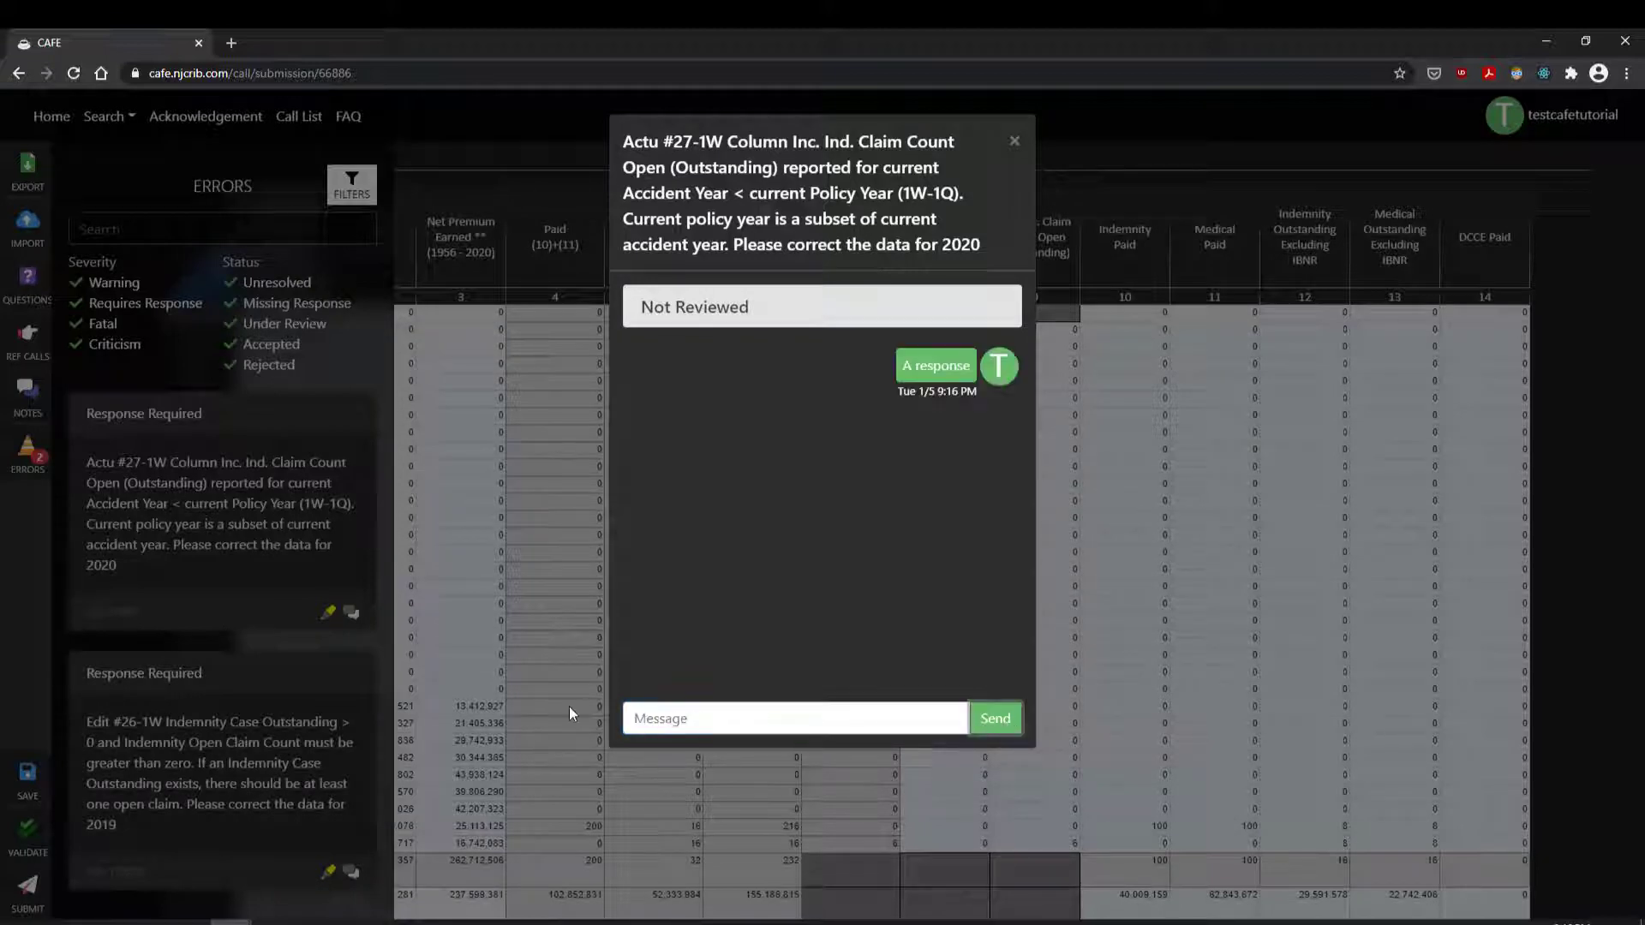
click(1015, 144)
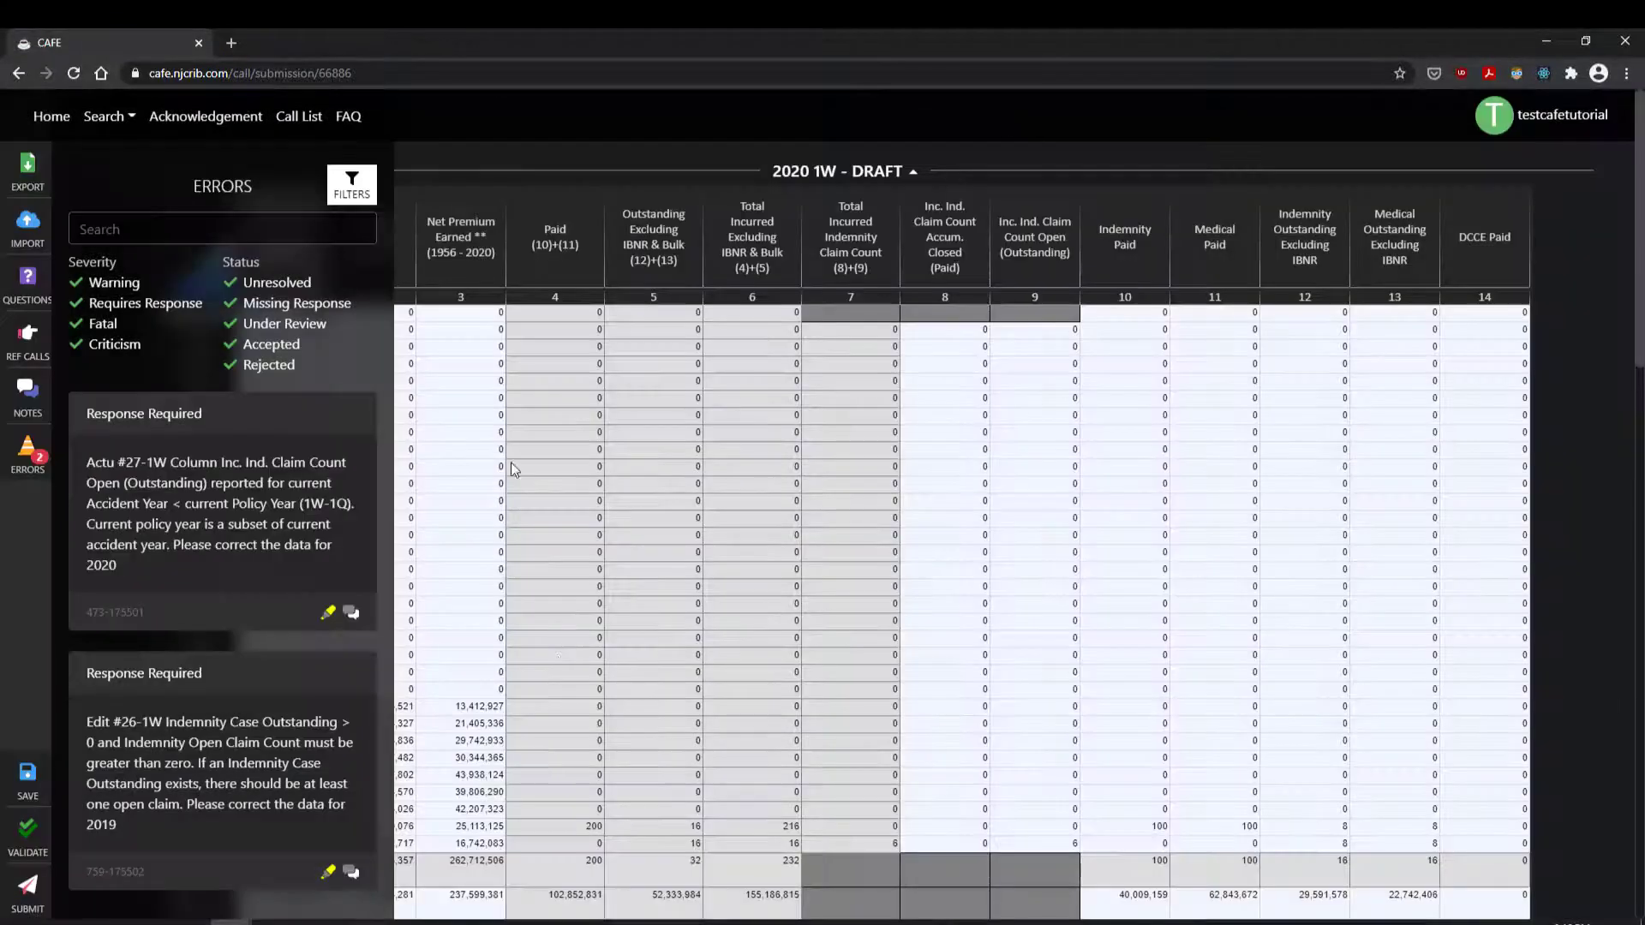
scroll(208, 650, down, 4)
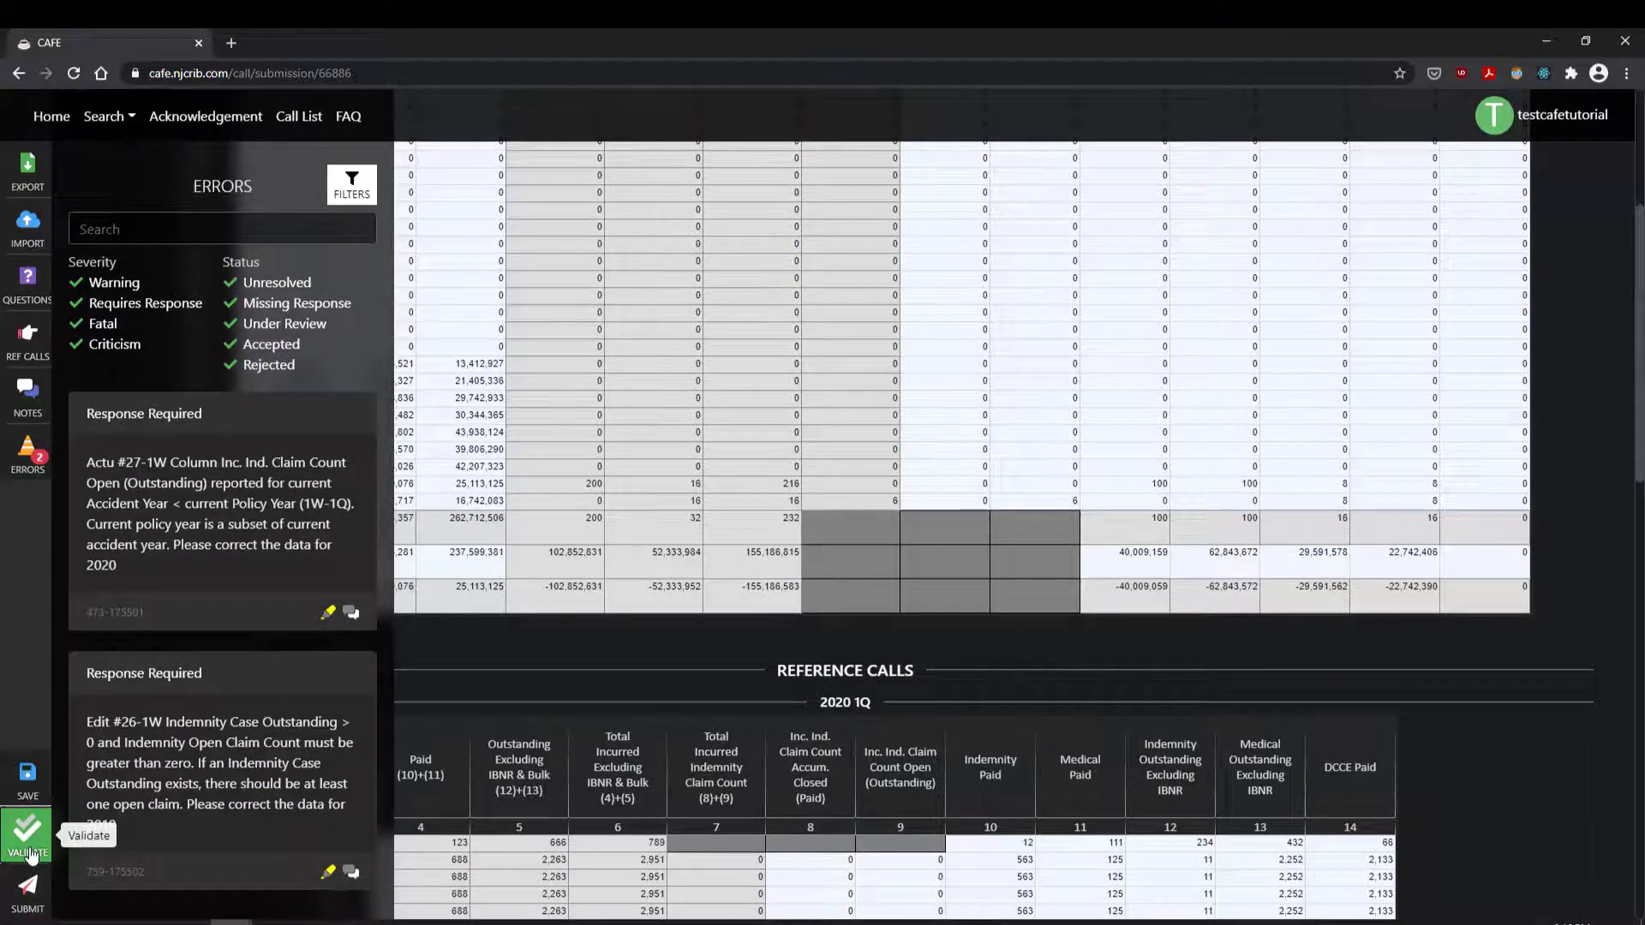
Step: Validate the Call 1W draft 66886 and submit it successfully
click(29, 835)
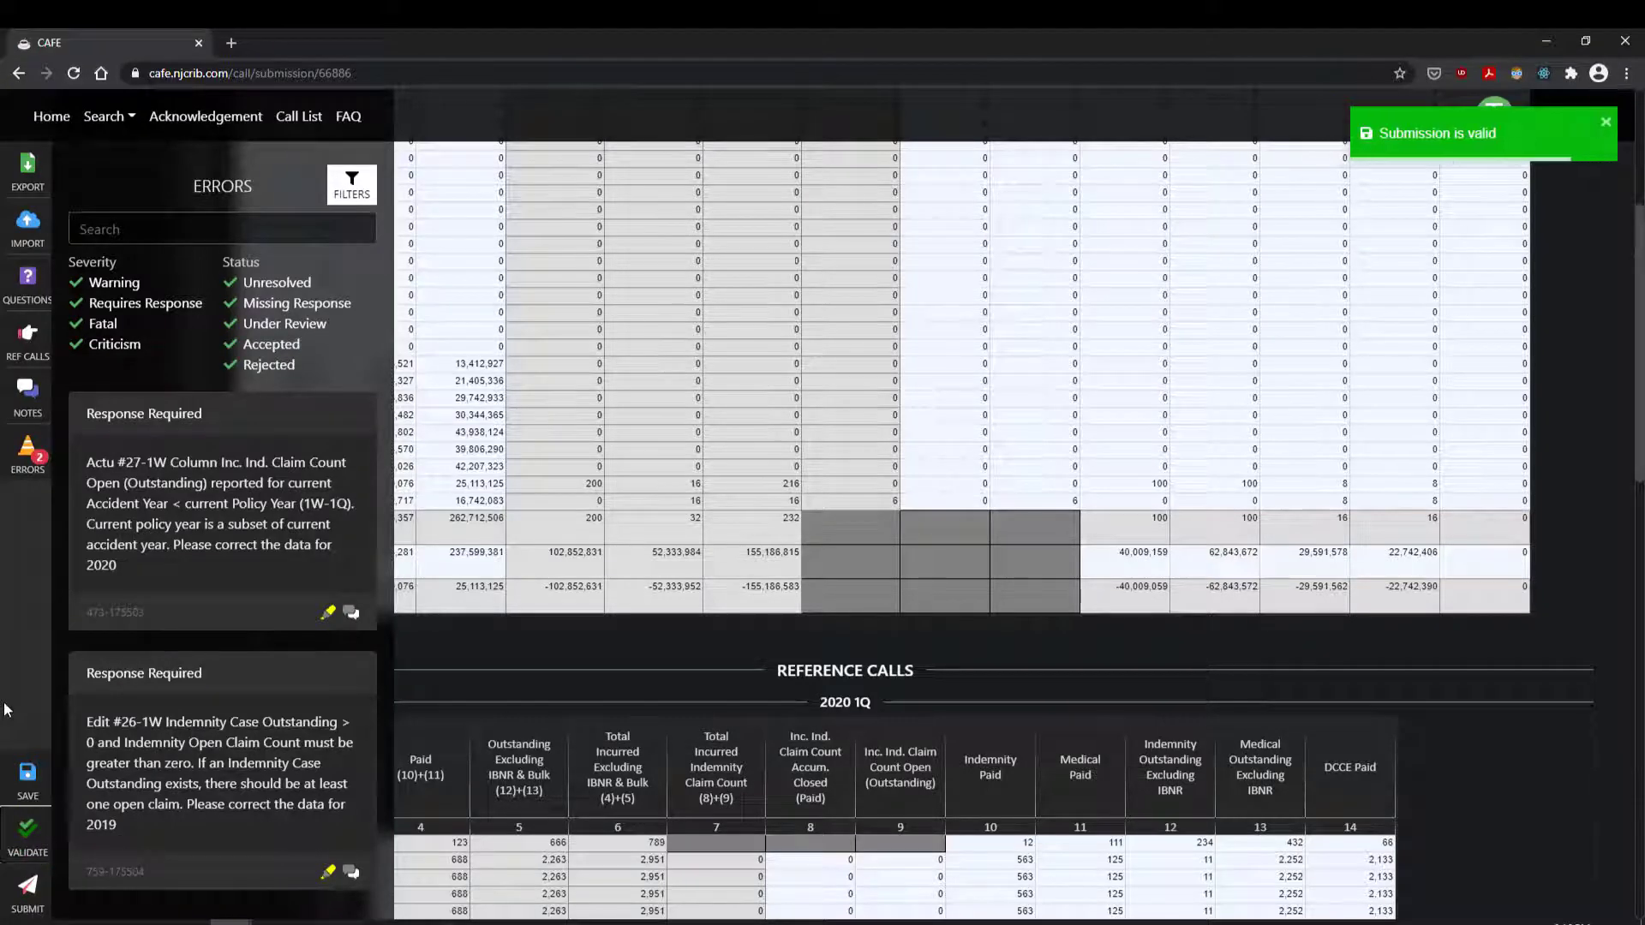
click(25, 891)
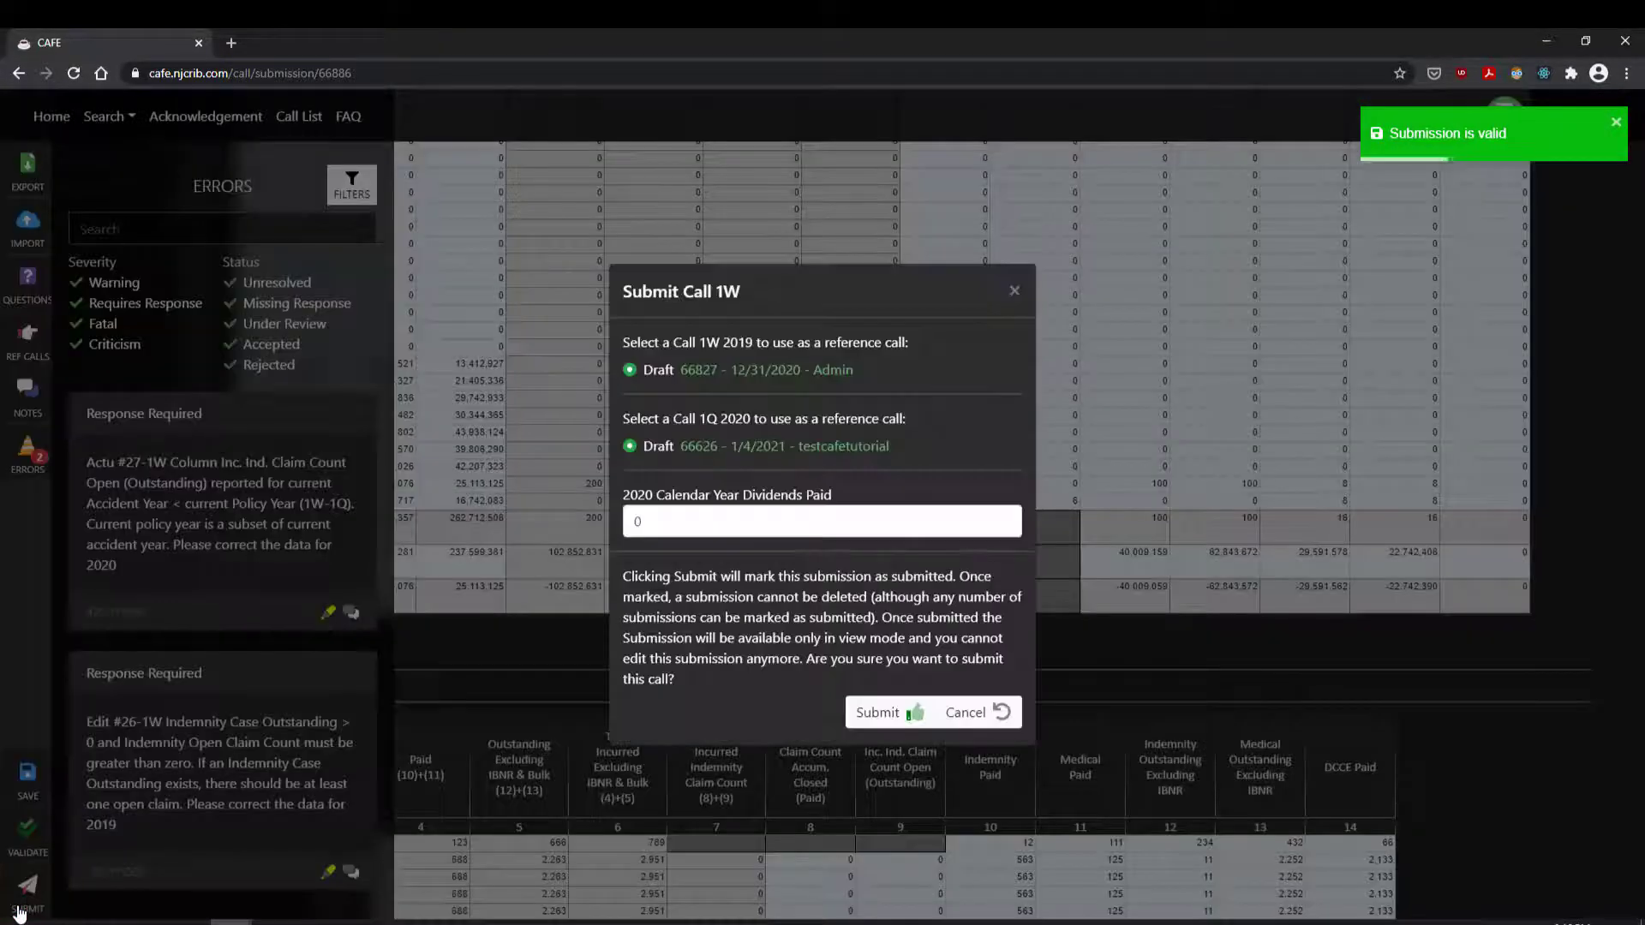
click(896, 718)
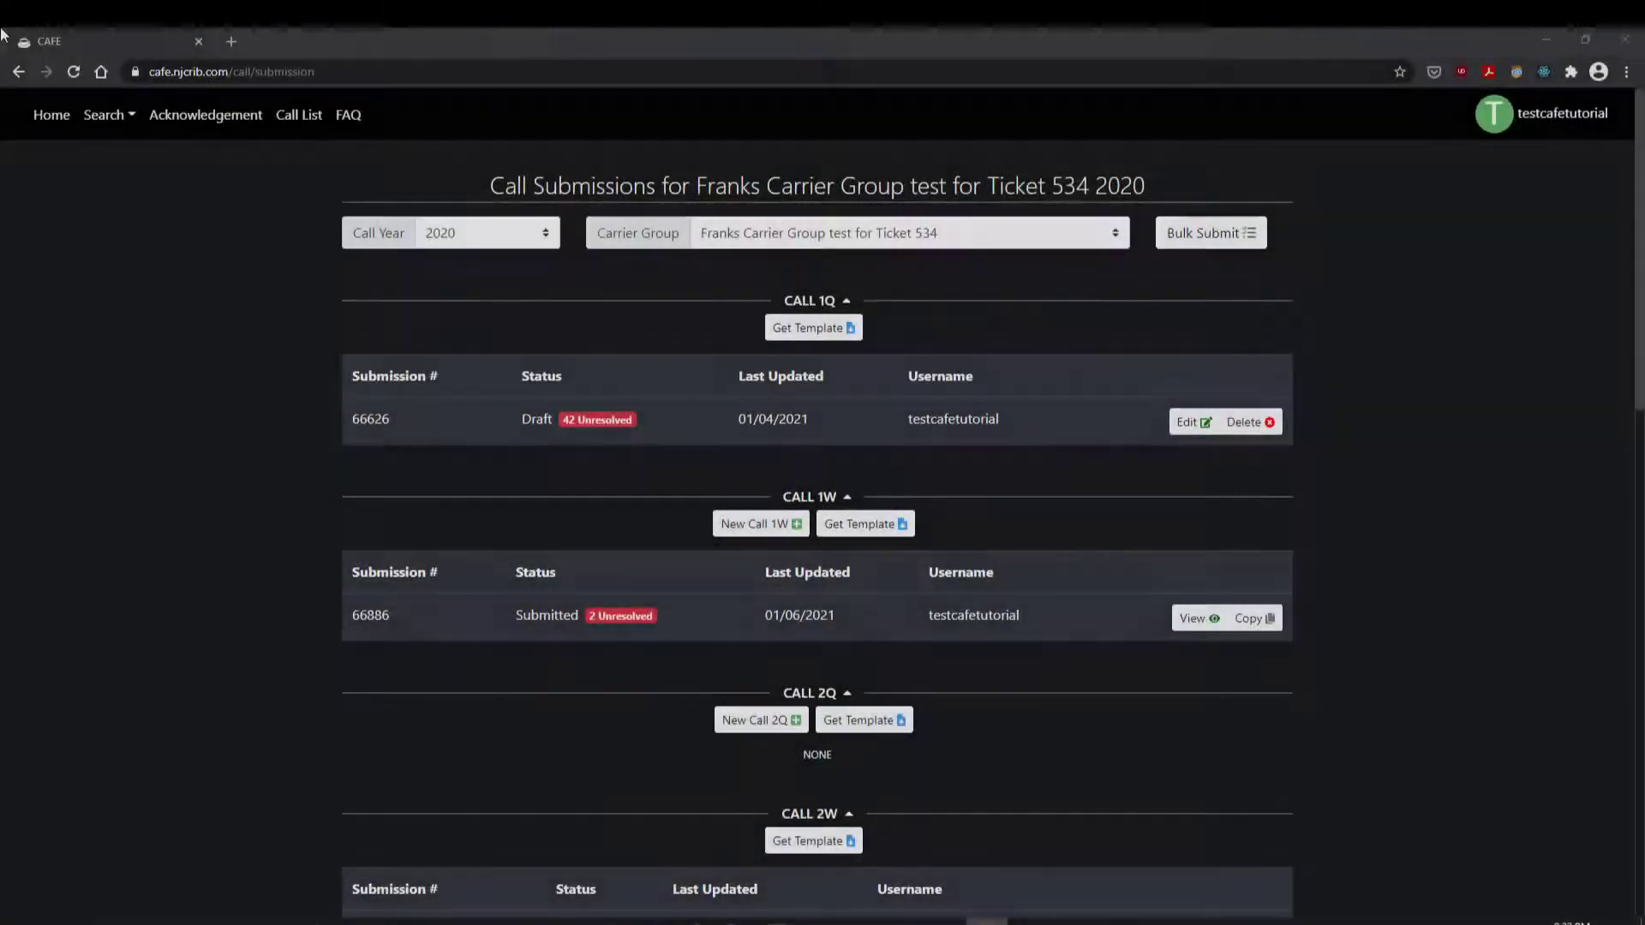
Step: Bulk-submit only the 1Q and 2W calls together
click(1172, 244)
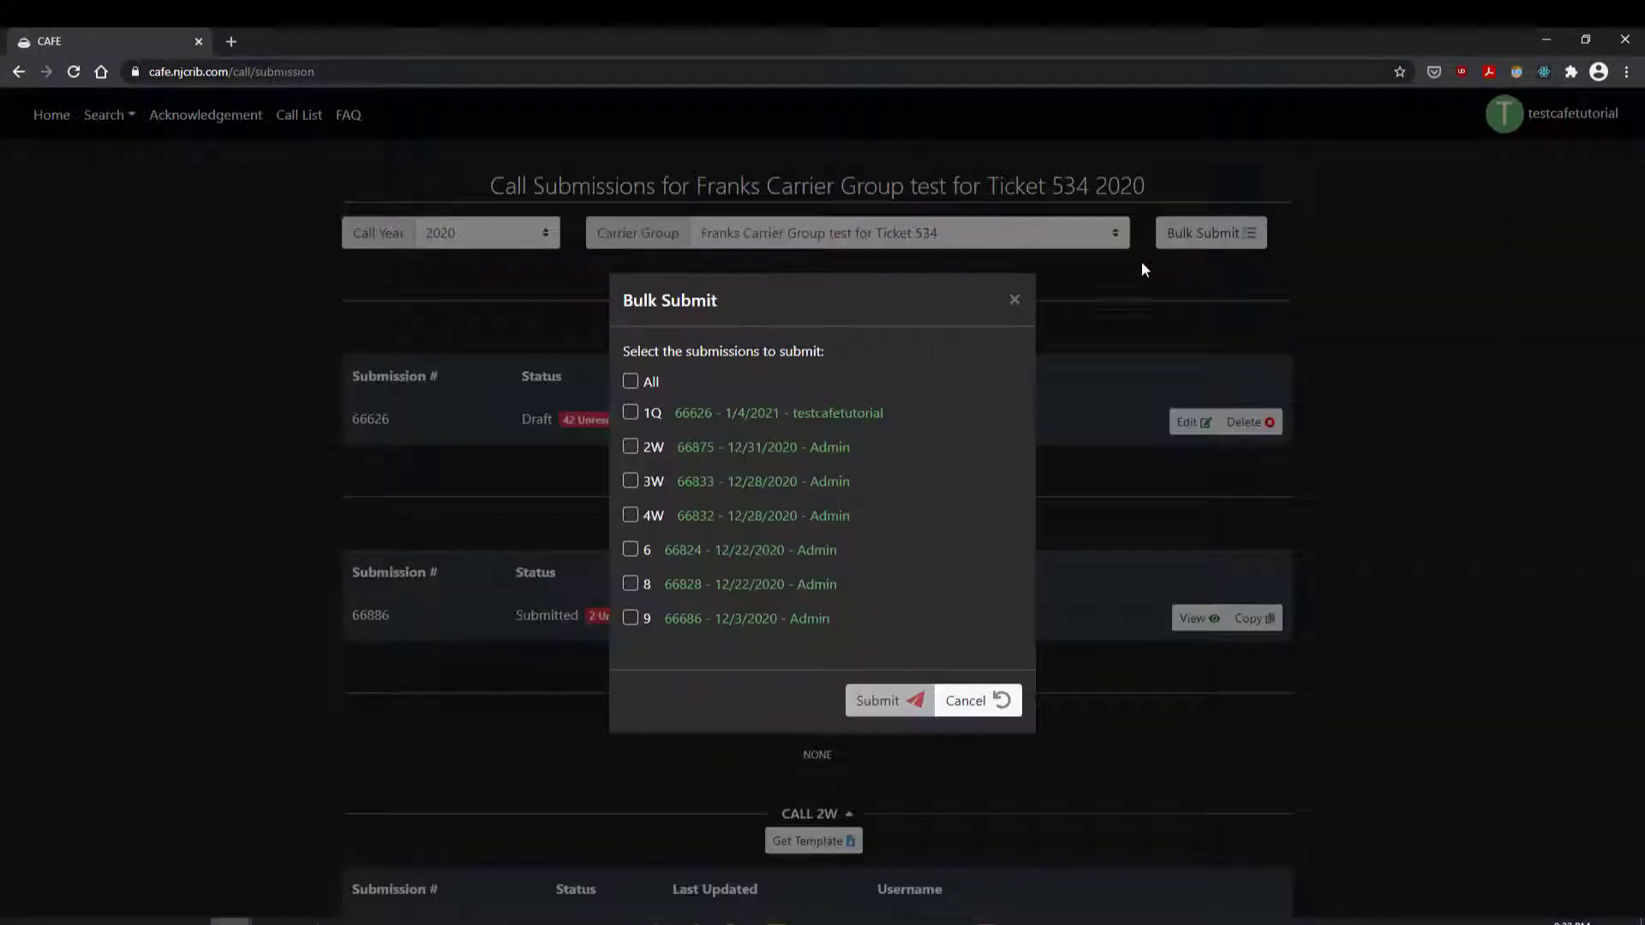
click(630, 413)
click(627, 449)
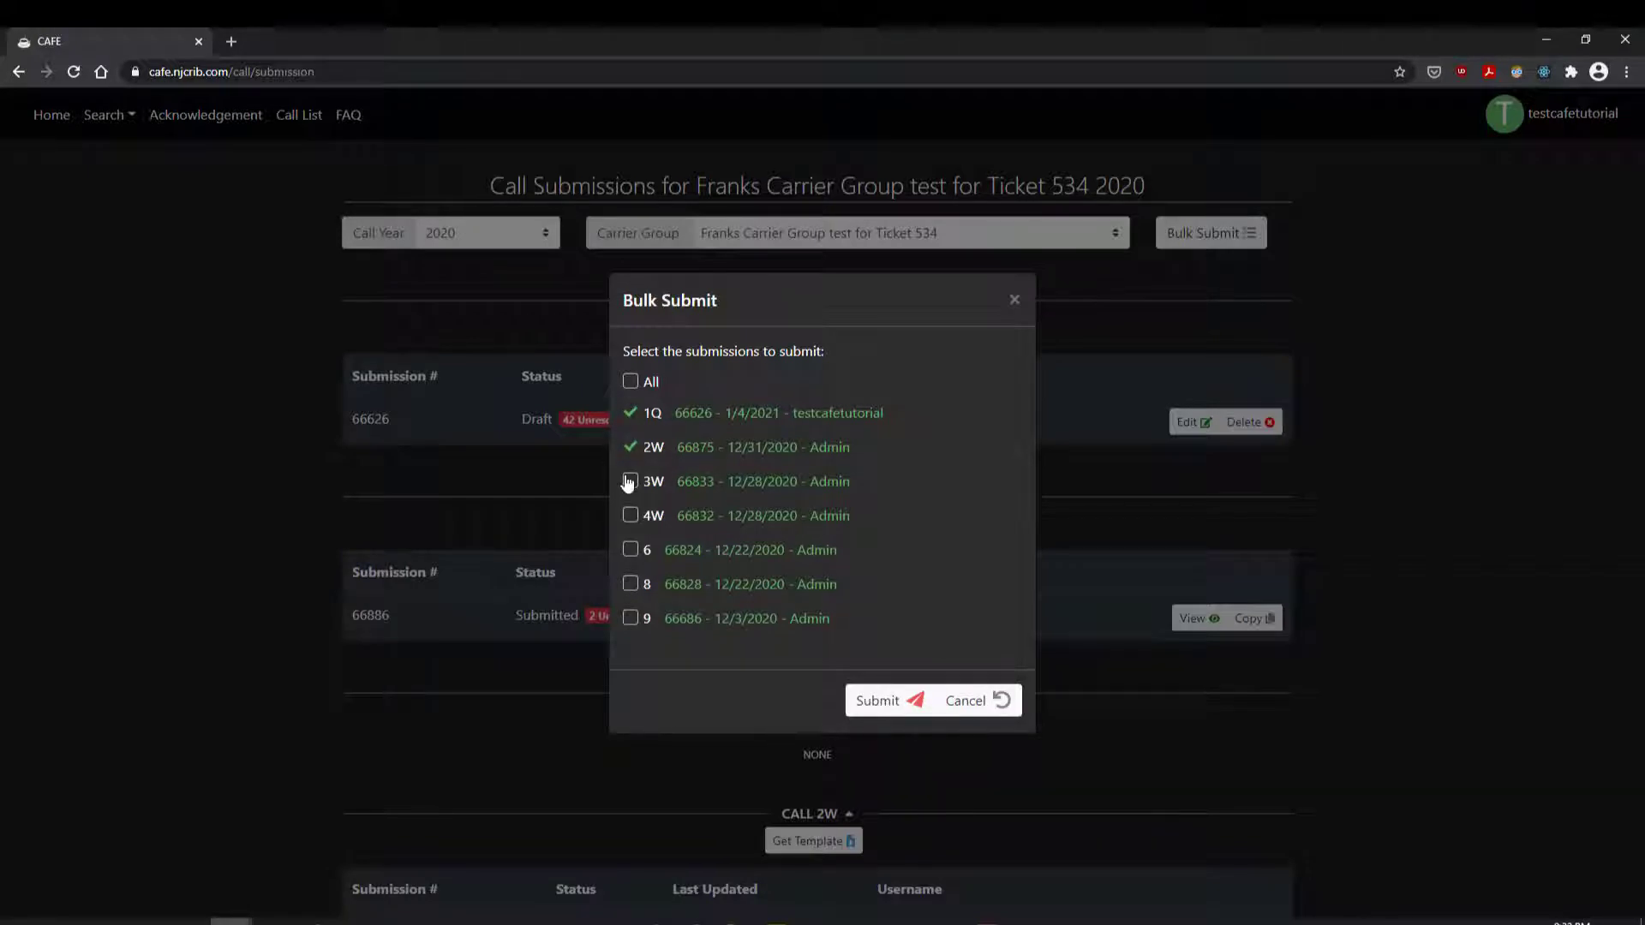
click(628, 485)
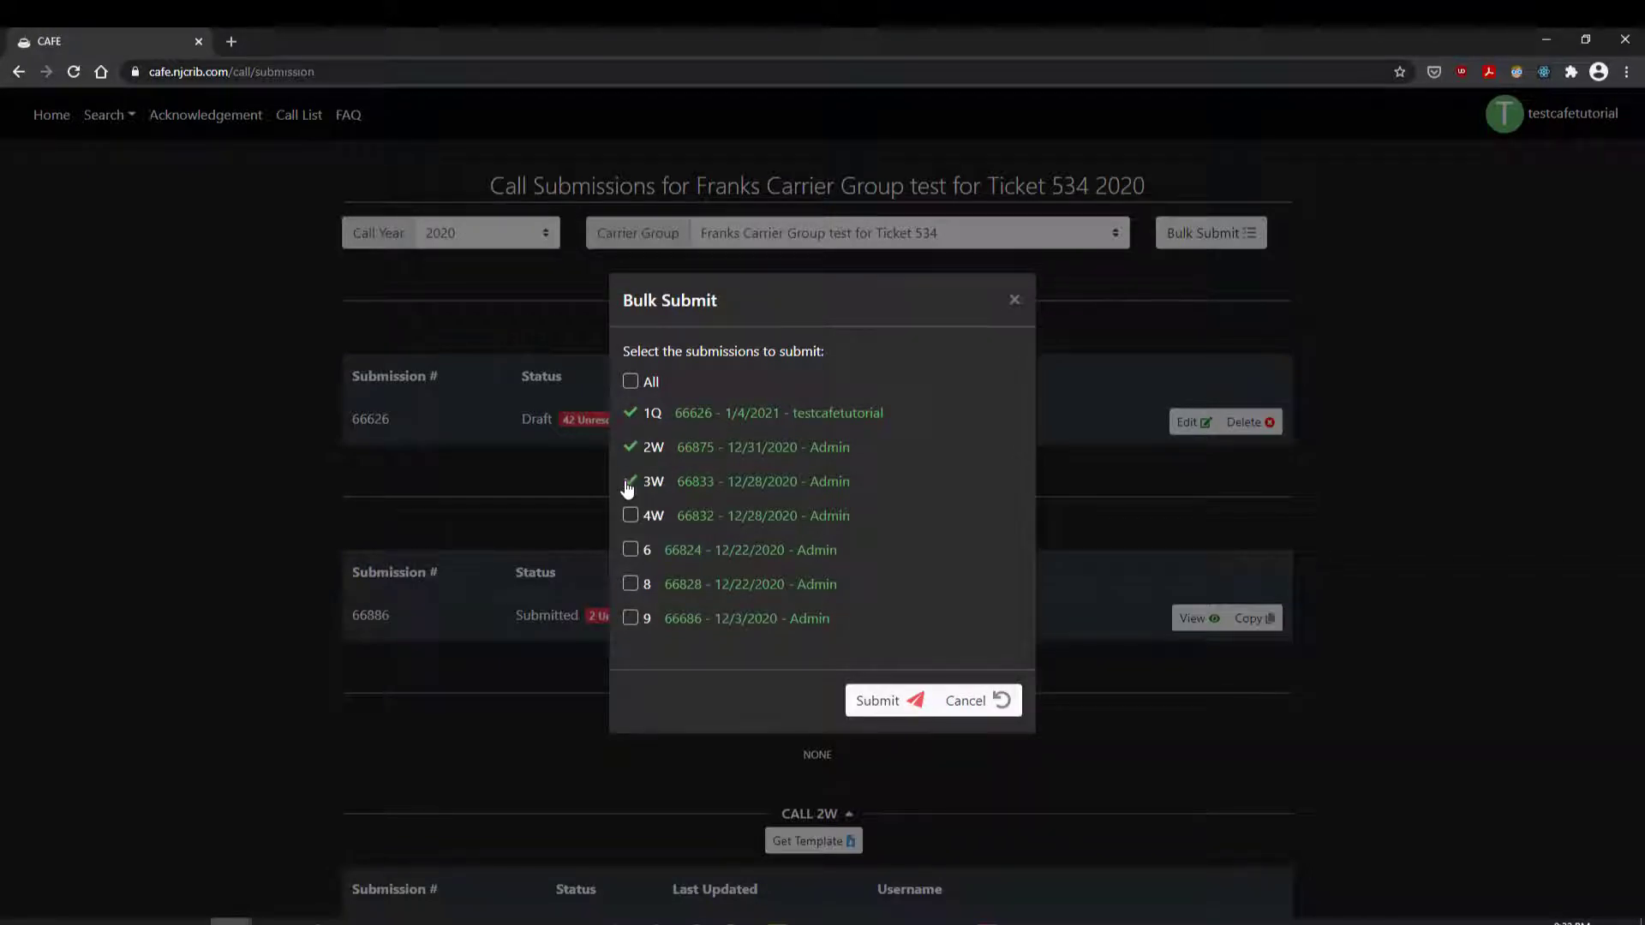
click(630, 382)
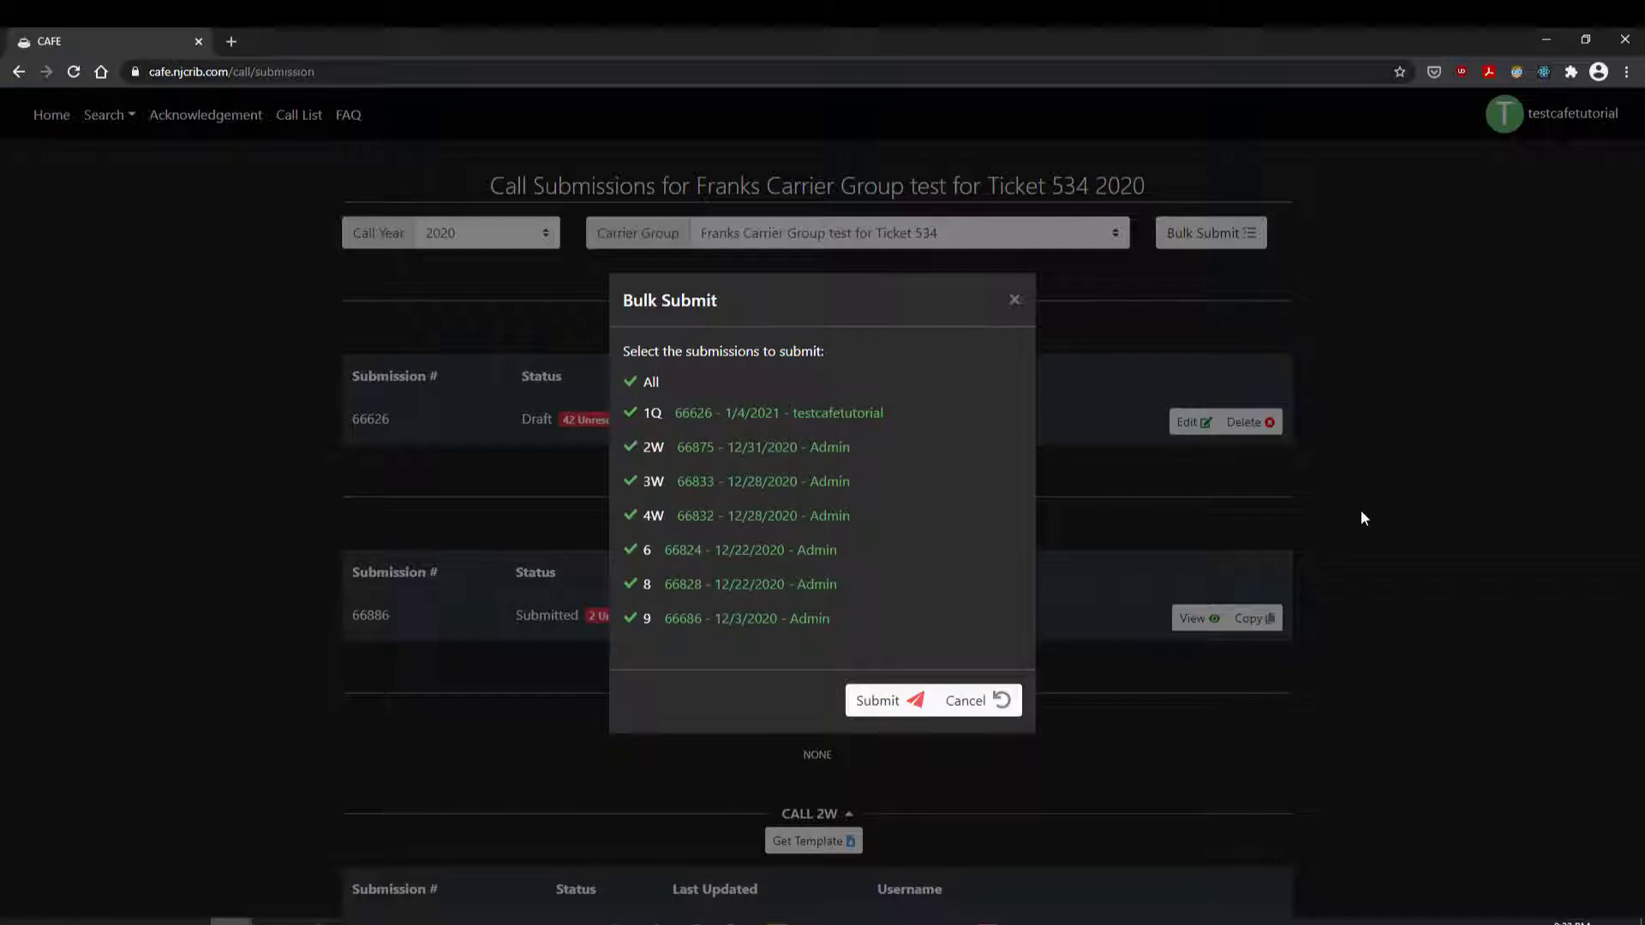
click(632, 382)
click(631, 413)
click(631, 447)
click(870, 701)
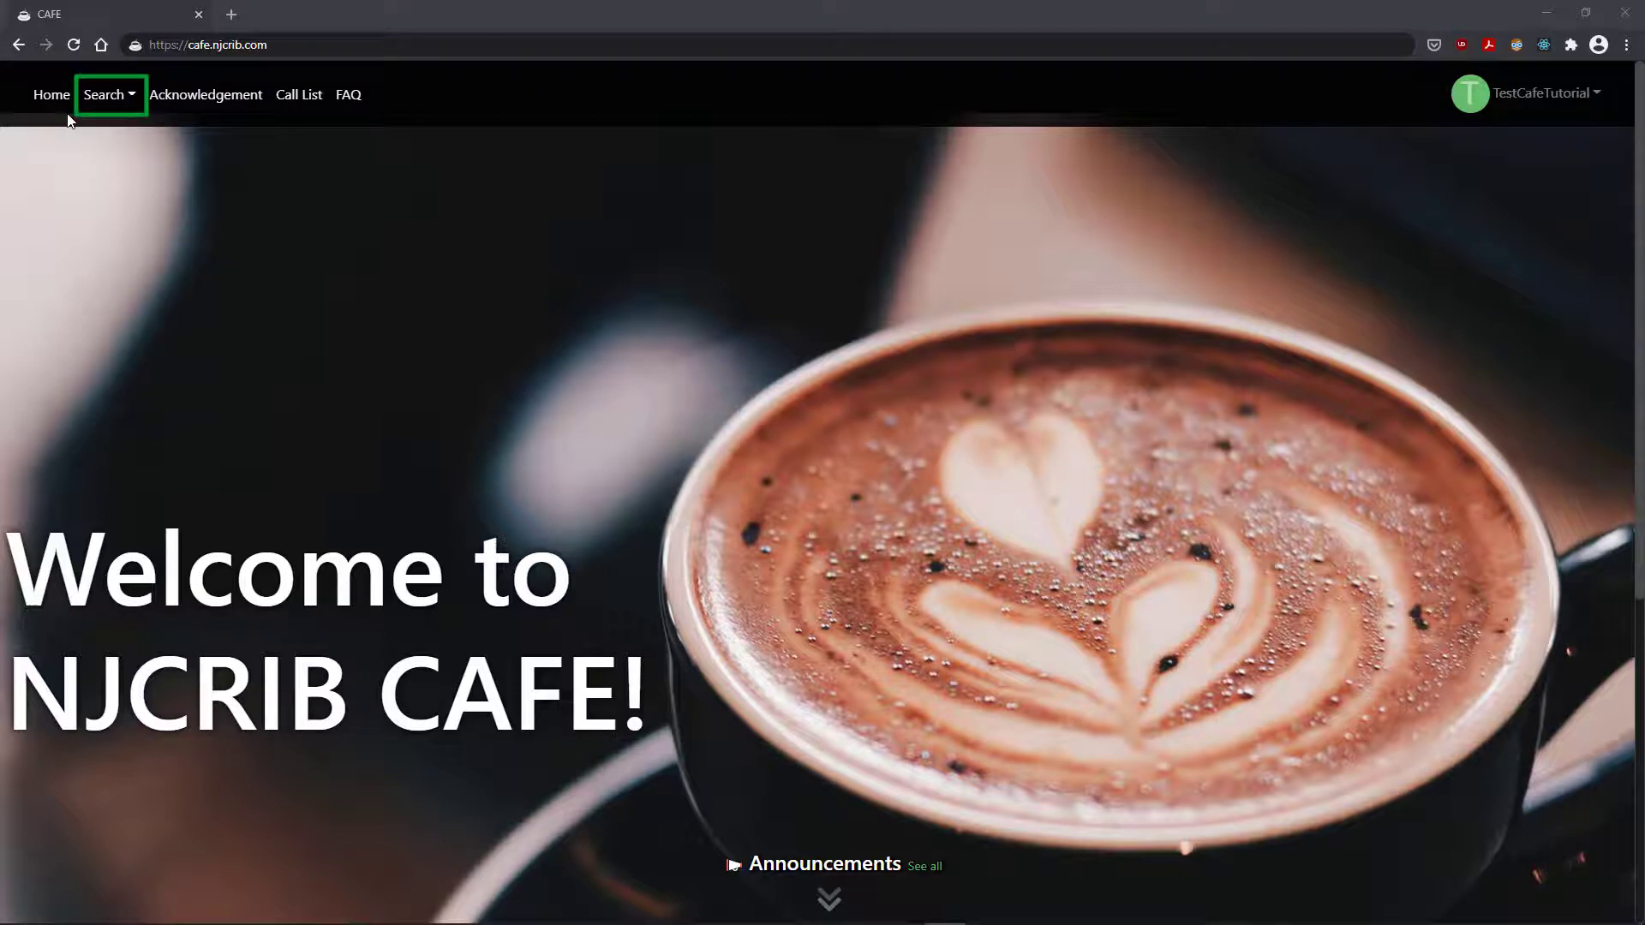
Step: Go to the Failed Edits Search, keeping Year at 2020 and Call at ALL
click(96, 97)
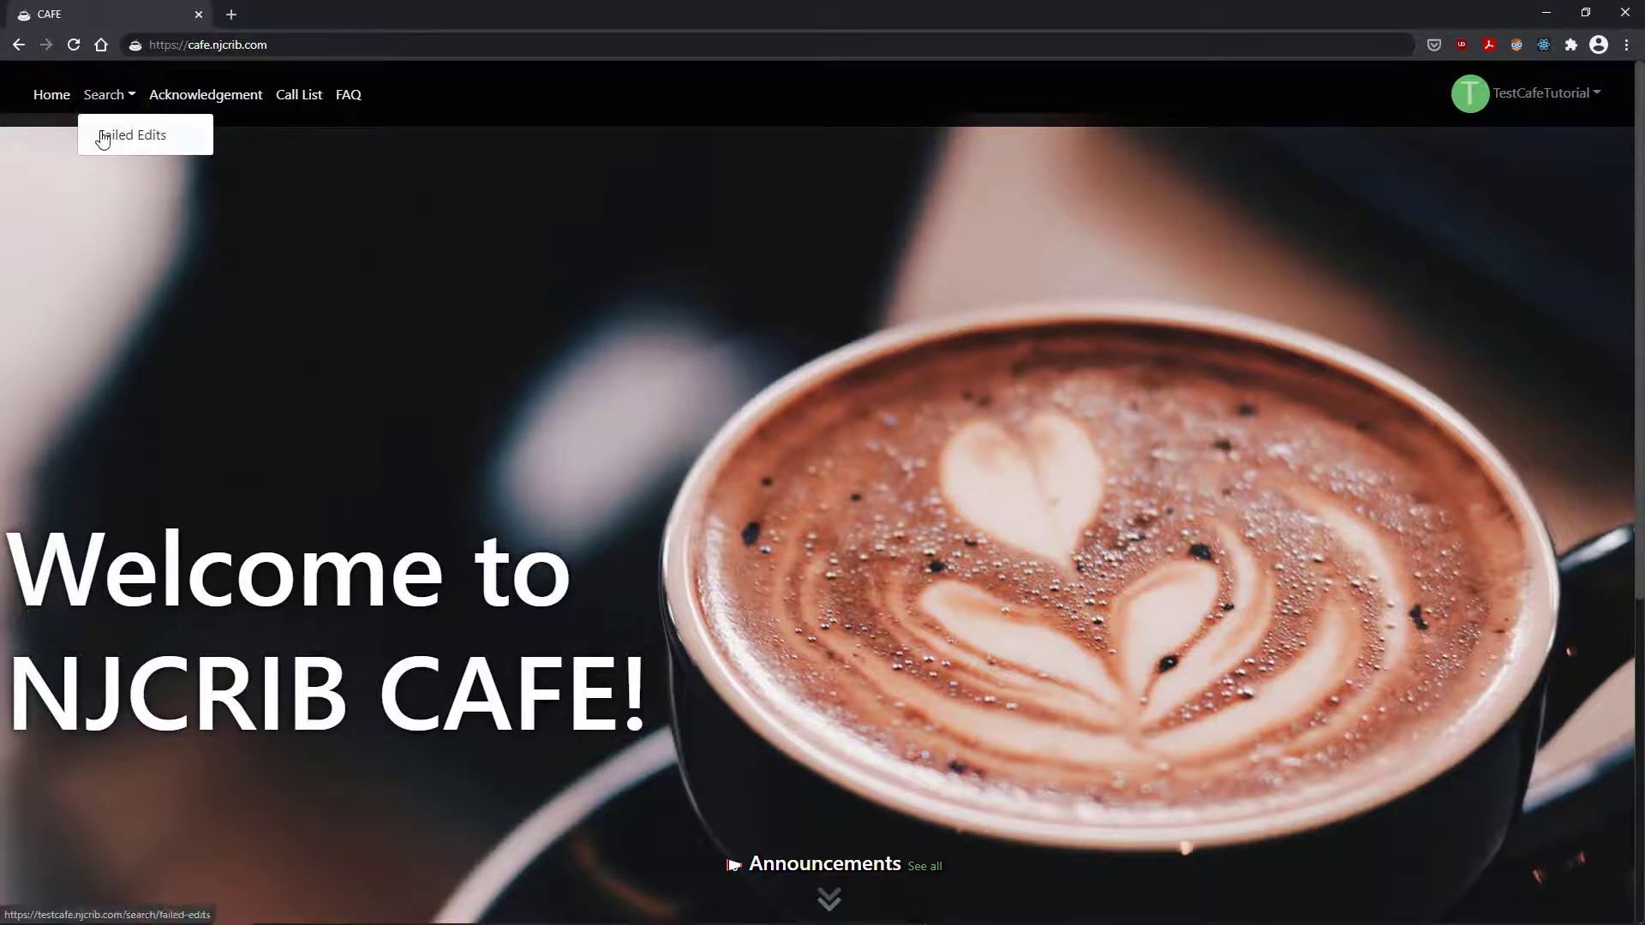
click(103, 137)
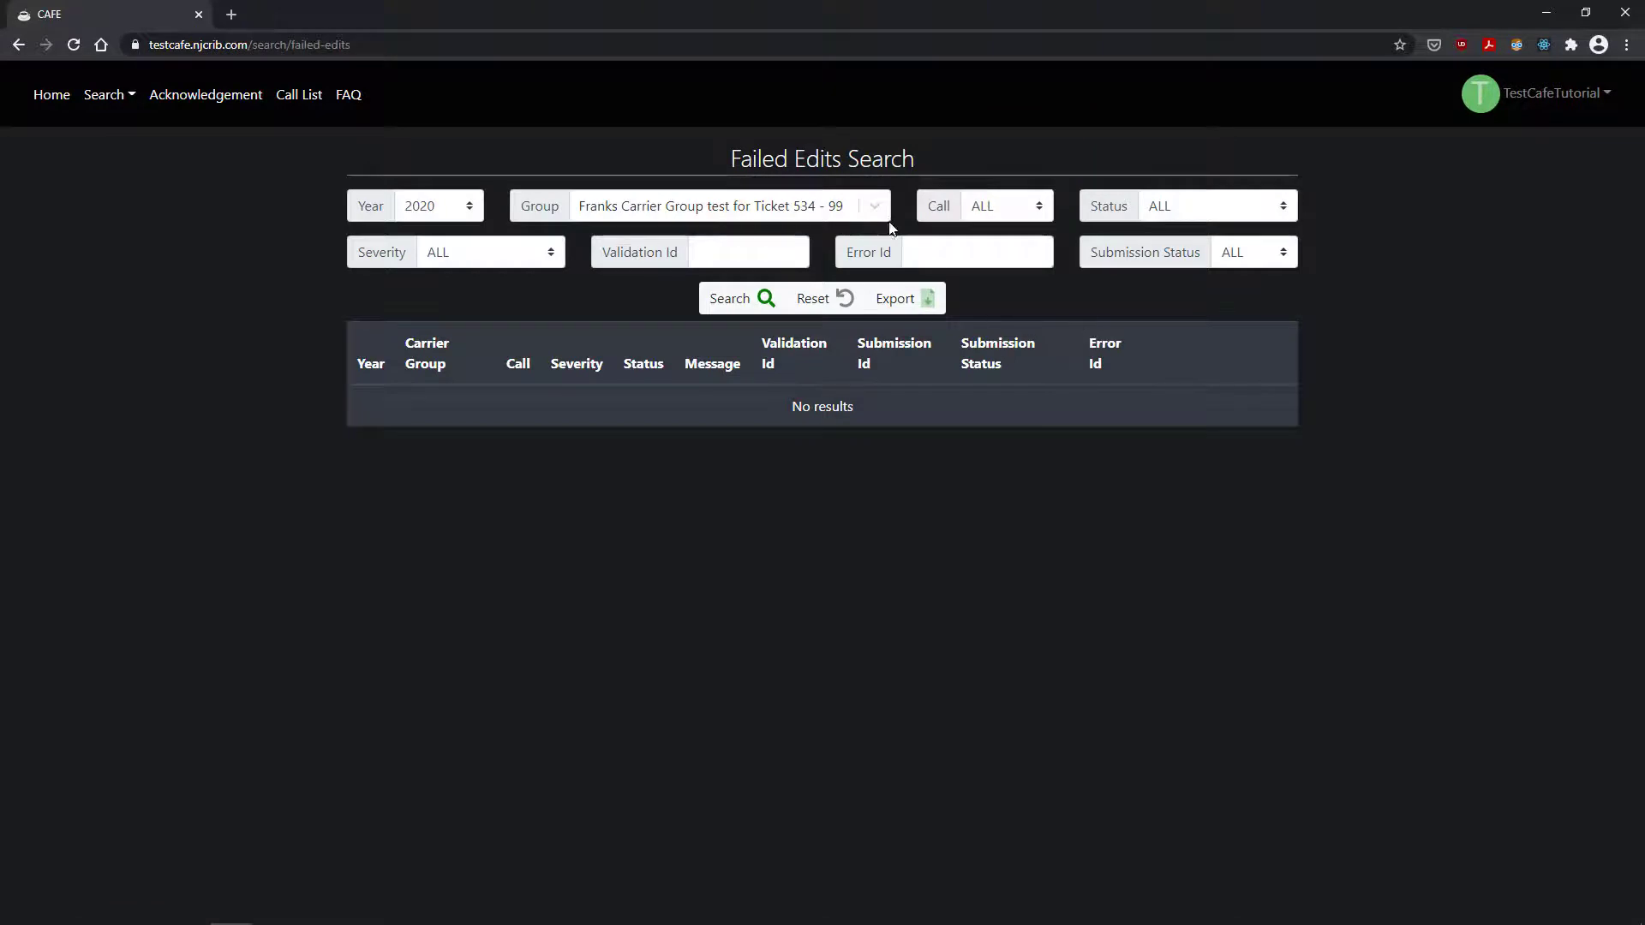
click(472, 208)
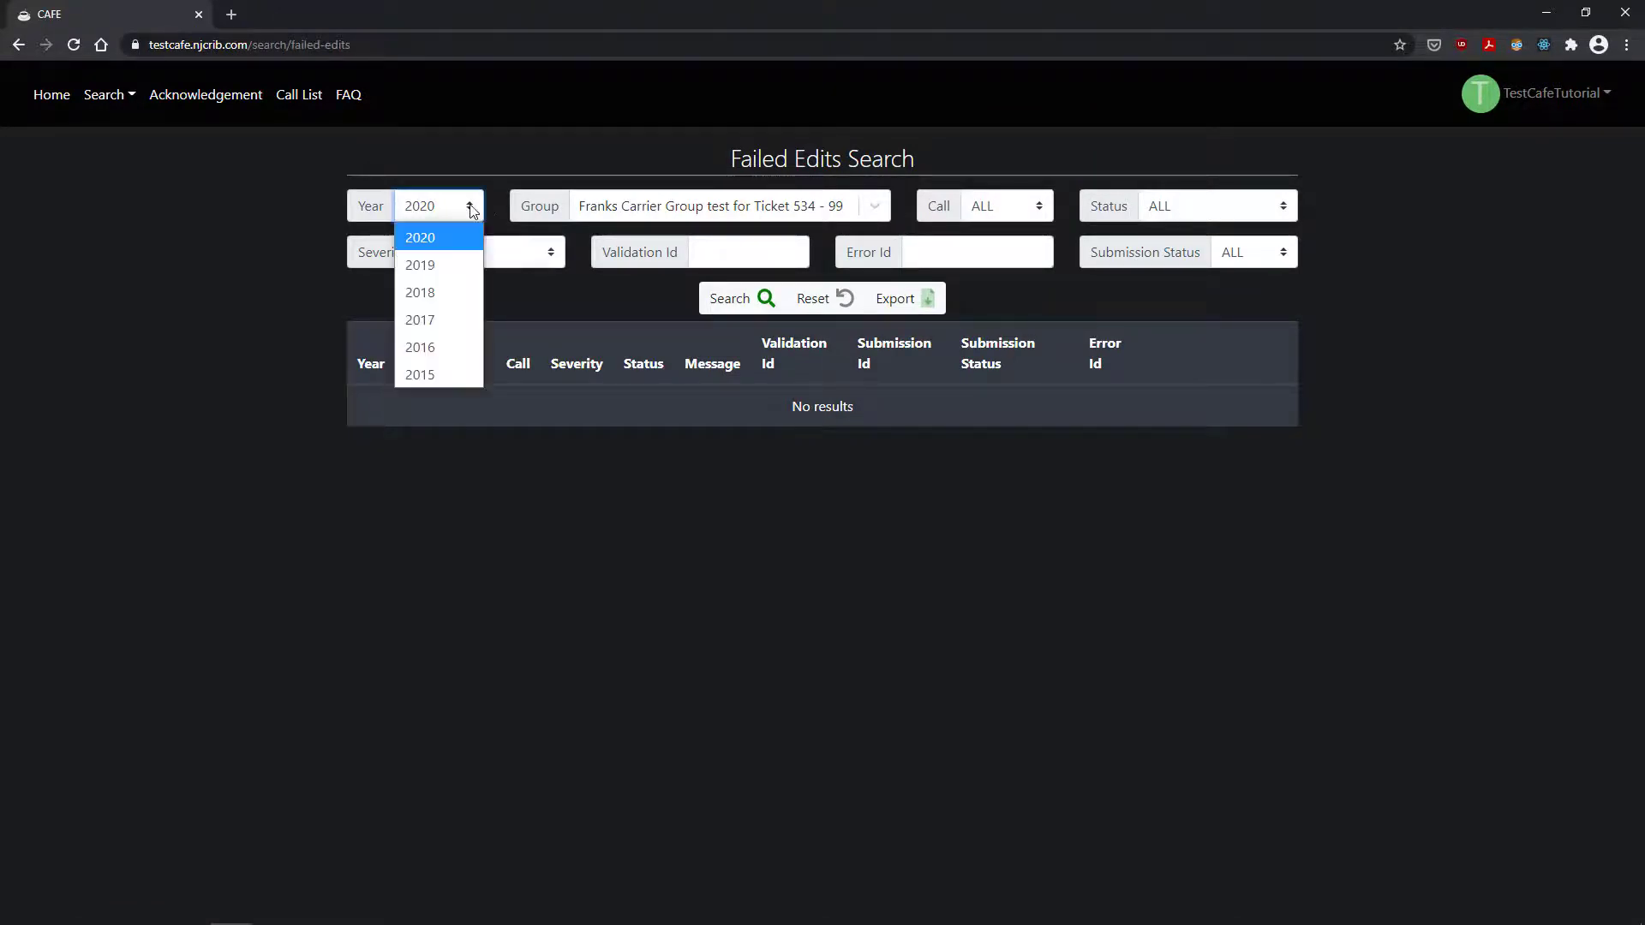
click(472, 210)
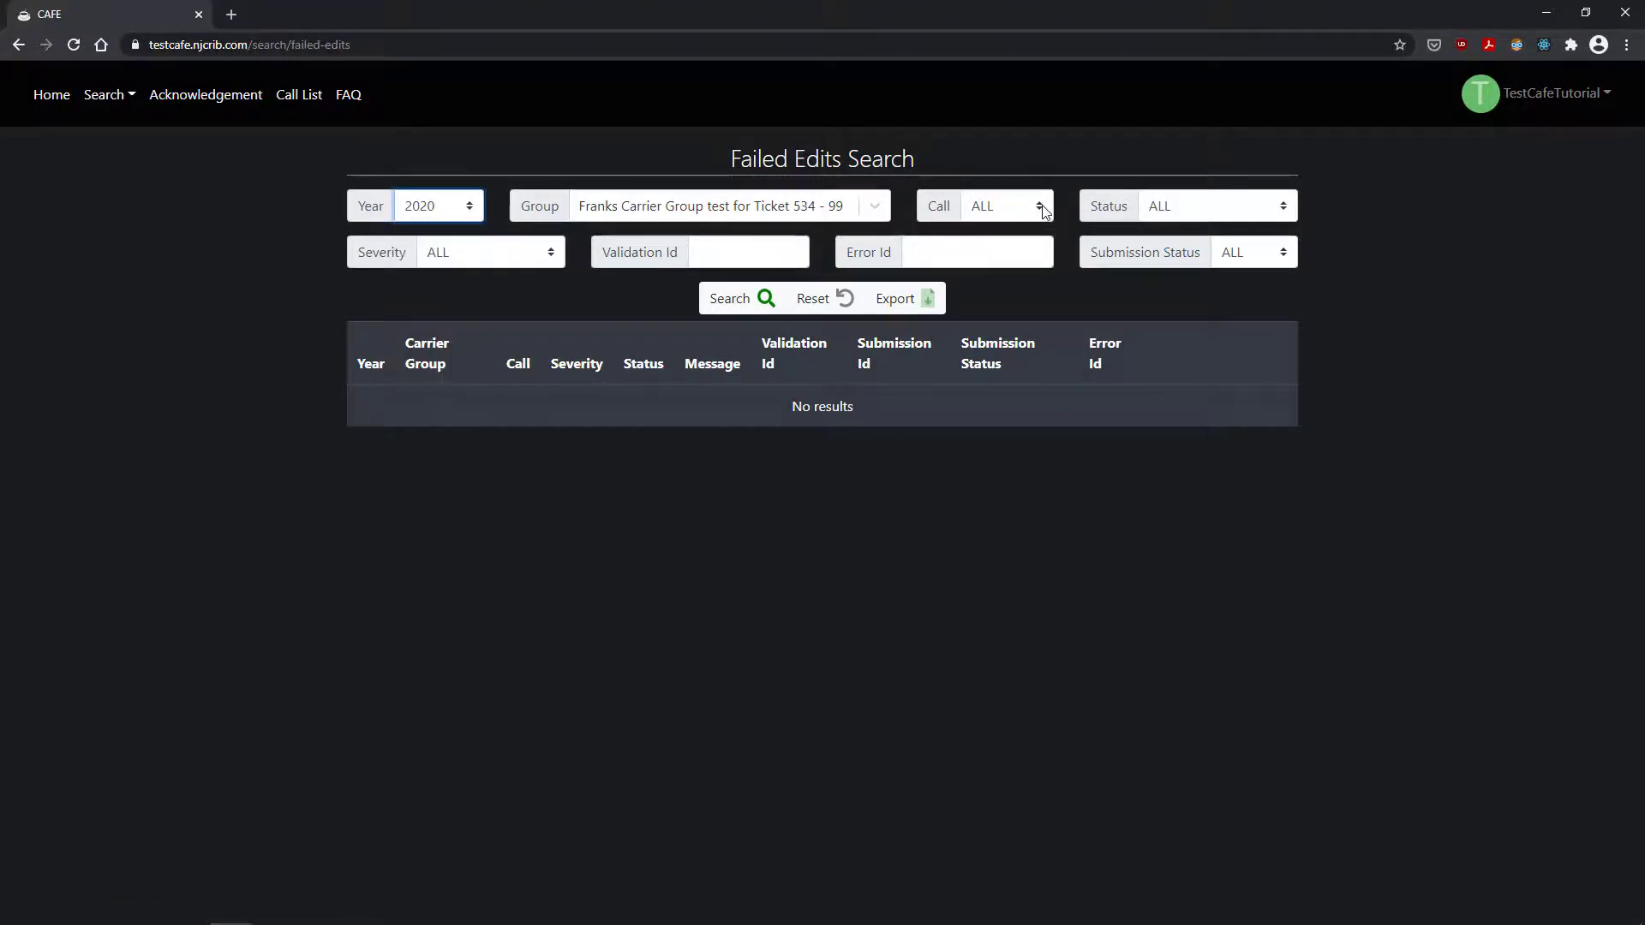
click(1041, 209)
click(1041, 208)
Step: Leave the Status, Severity and Submission Status filters at ALL
click(1287, 209)
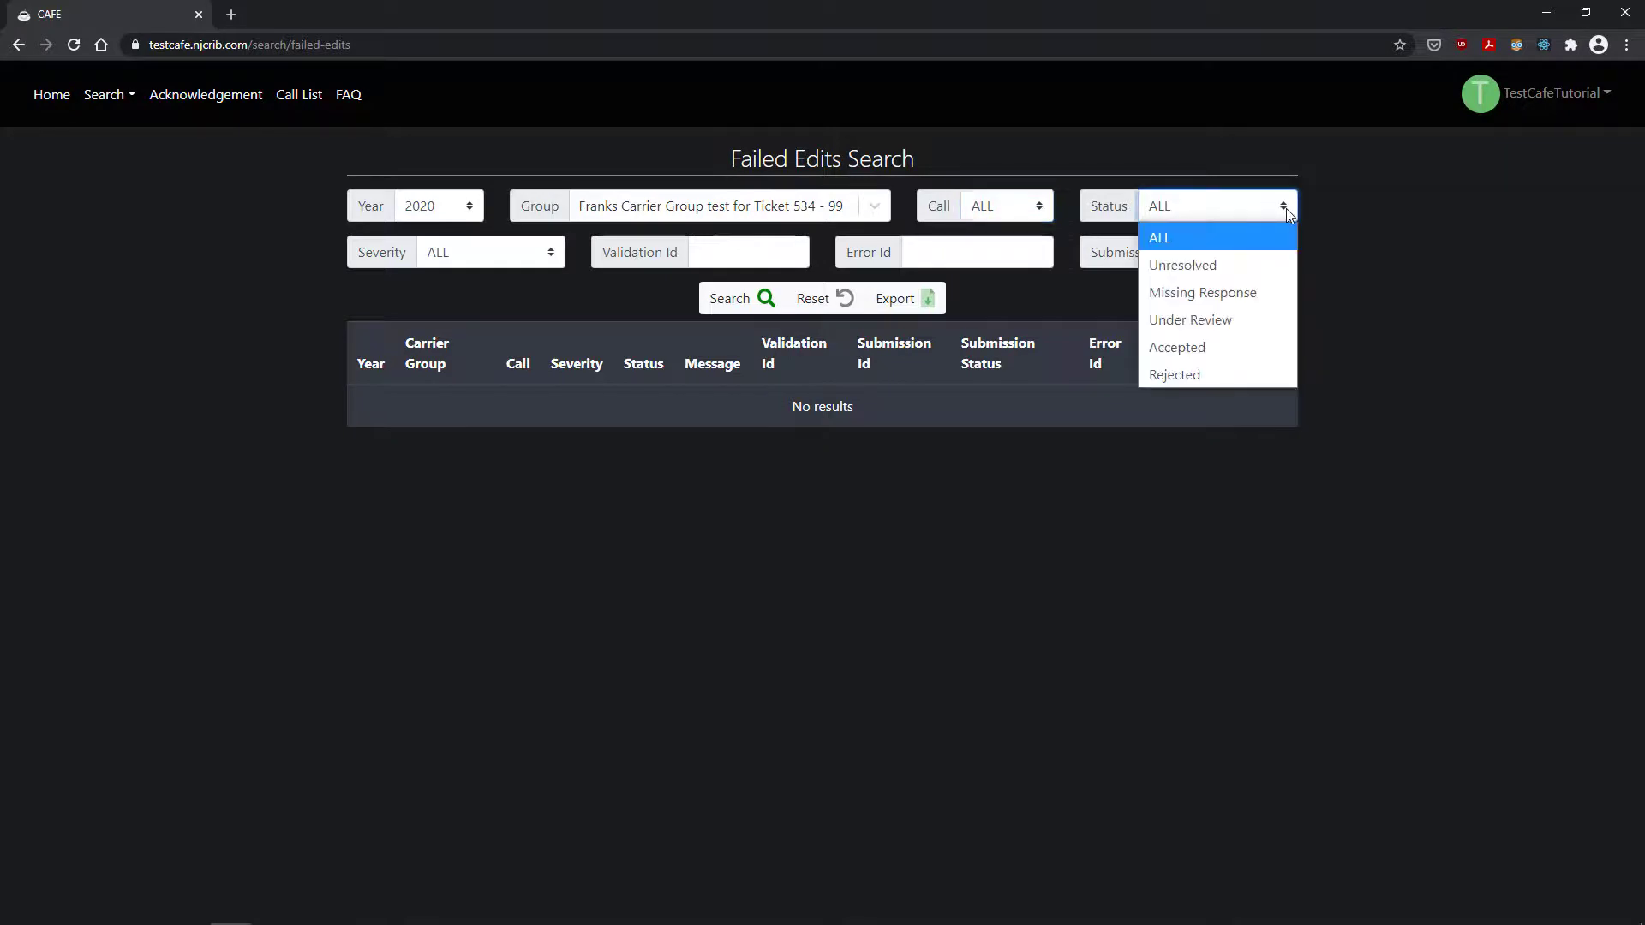
click(1287, 208)
click(517, 253)
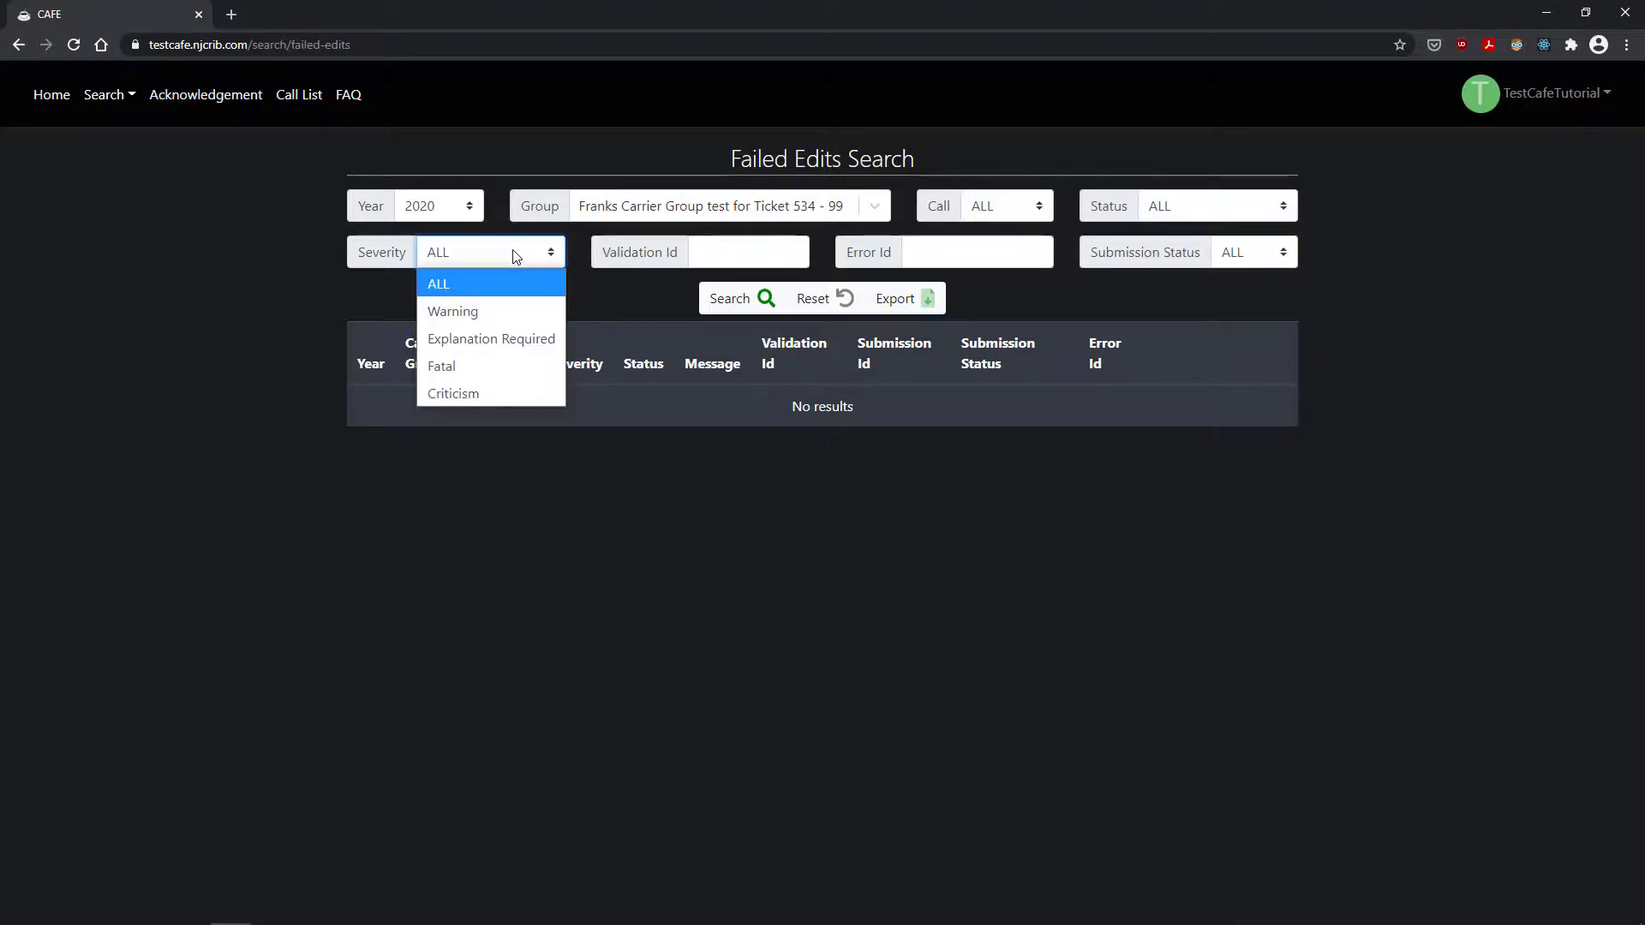
click(517, 254)
click(1279, 253)
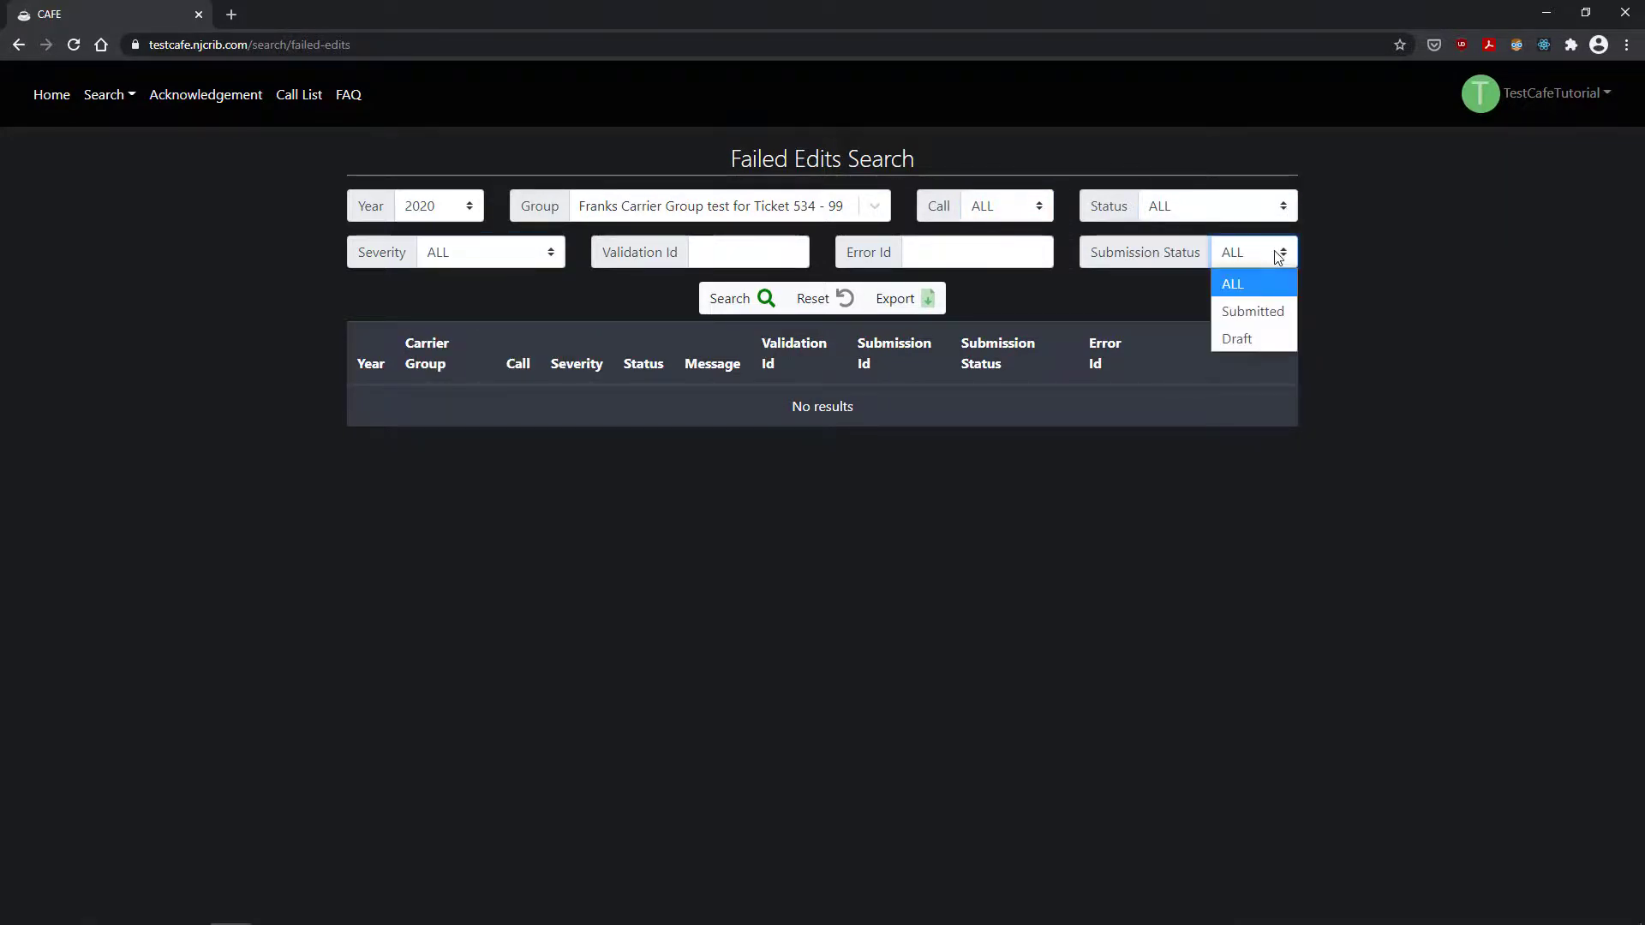
click(1510, 285)
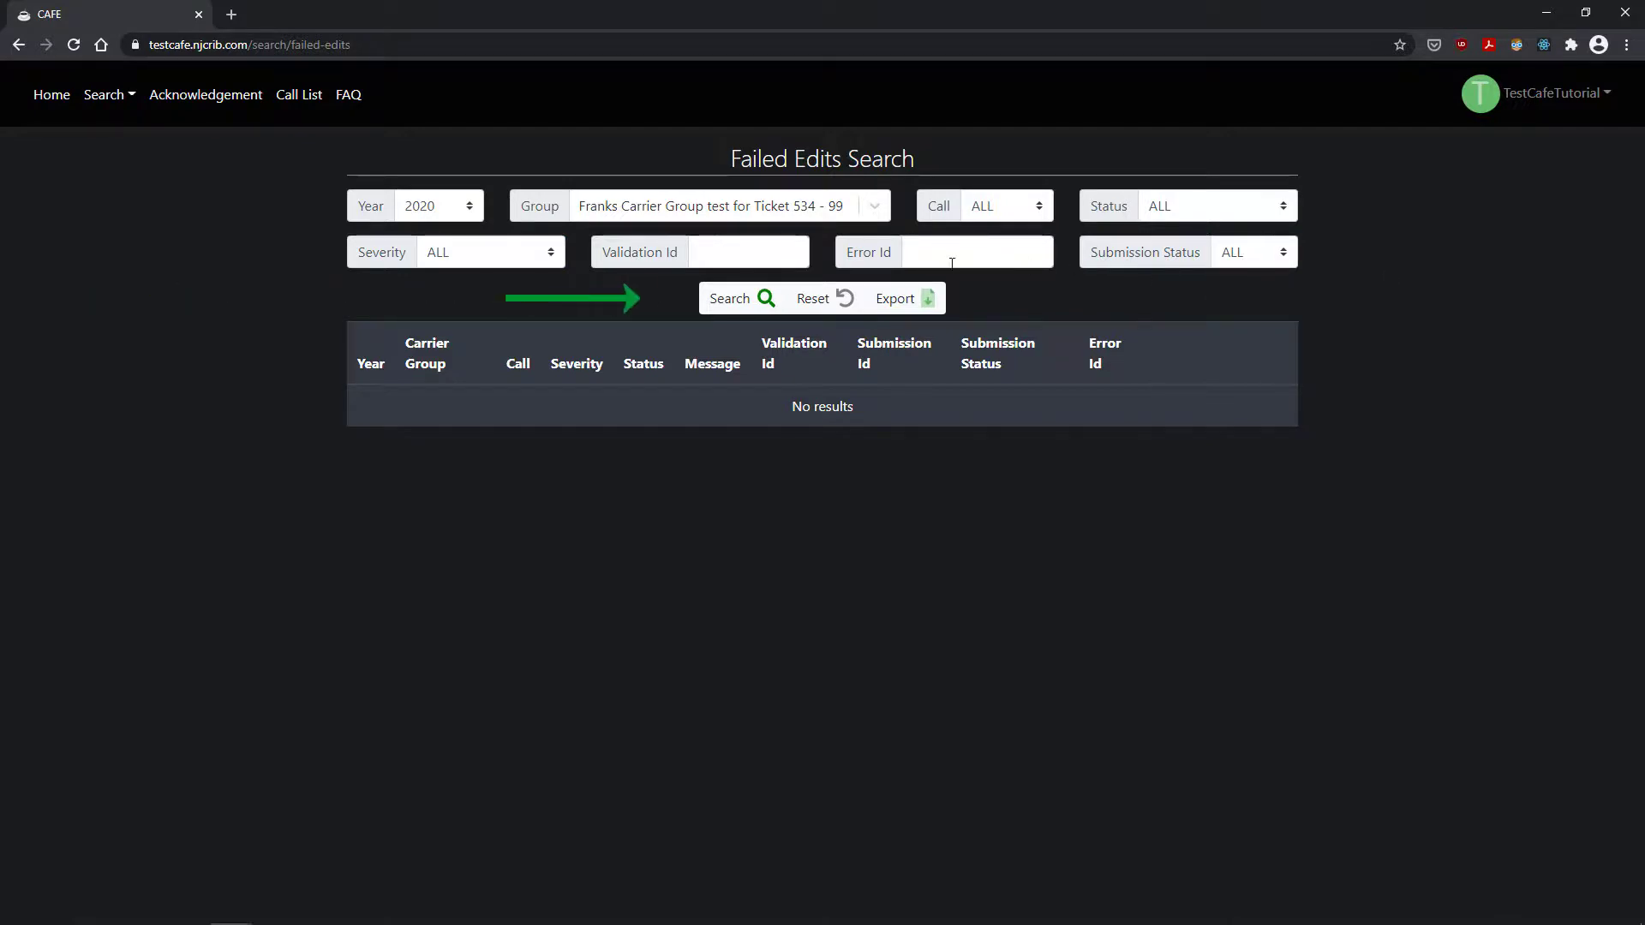